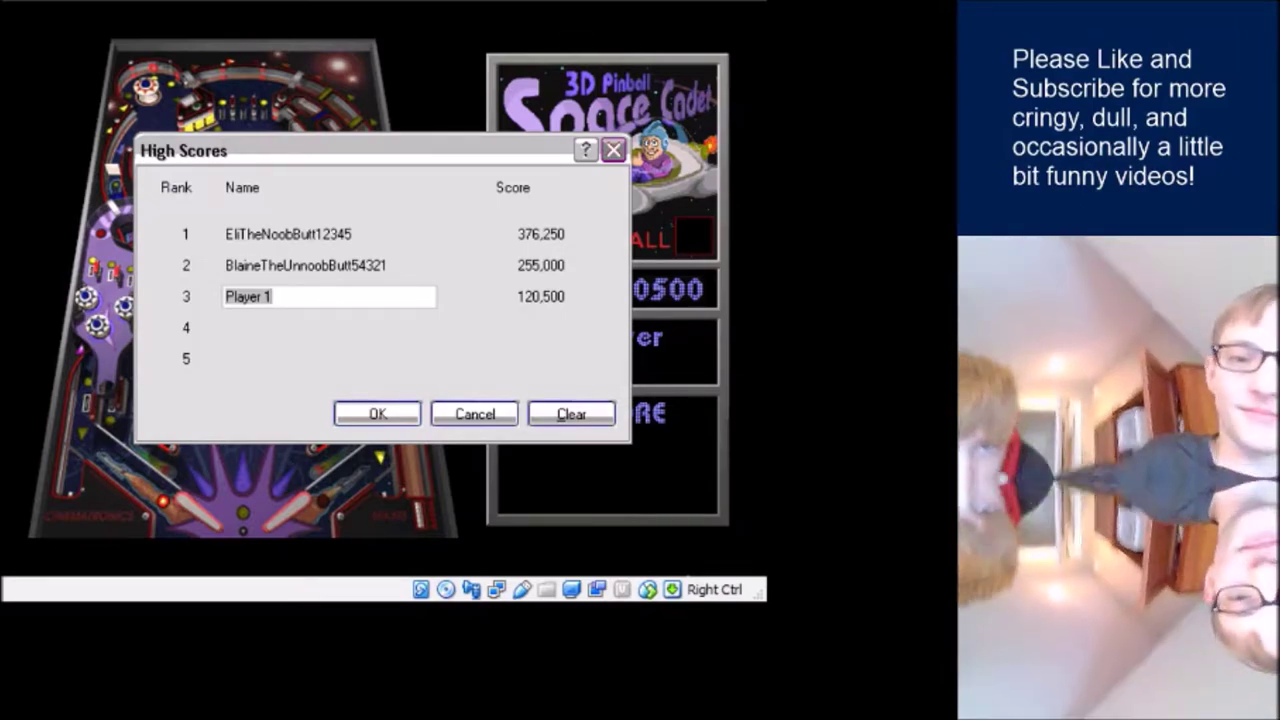
# Step: Enter the player's name for the third-place high score and confirm the entry
pyautogui.write('E')
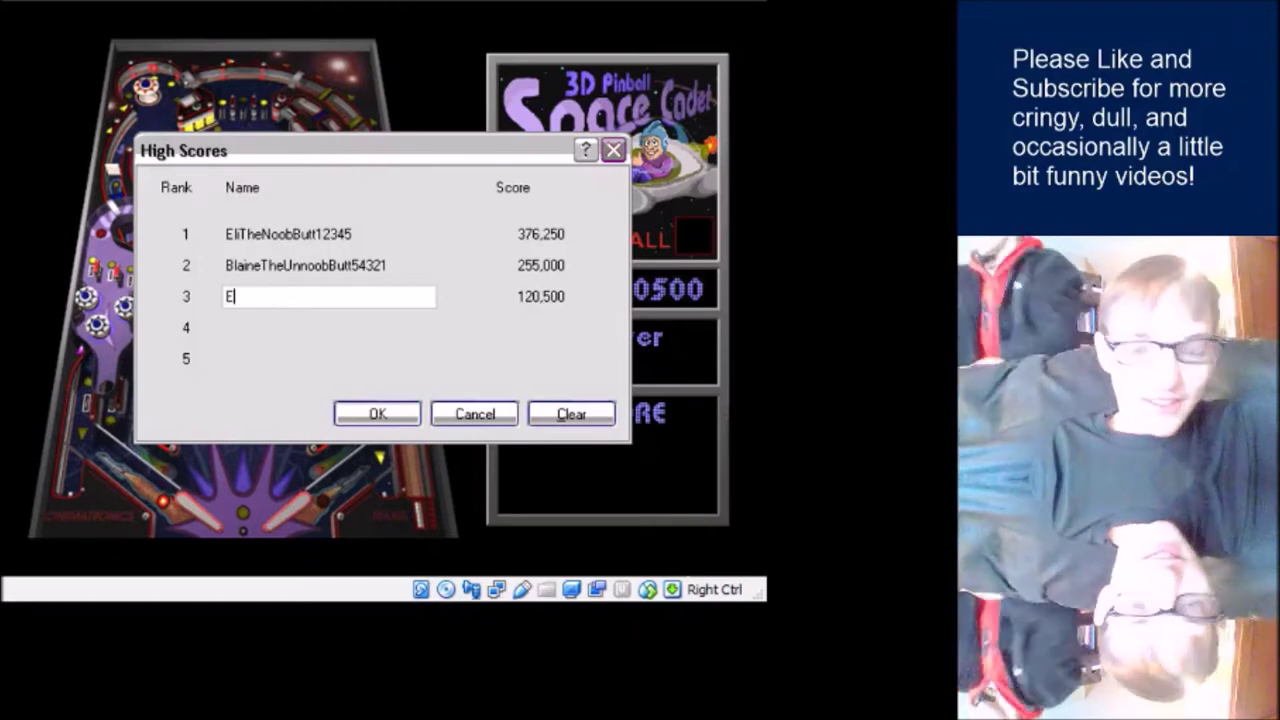
pyautogui.write('liTheNoobButt12345Again')
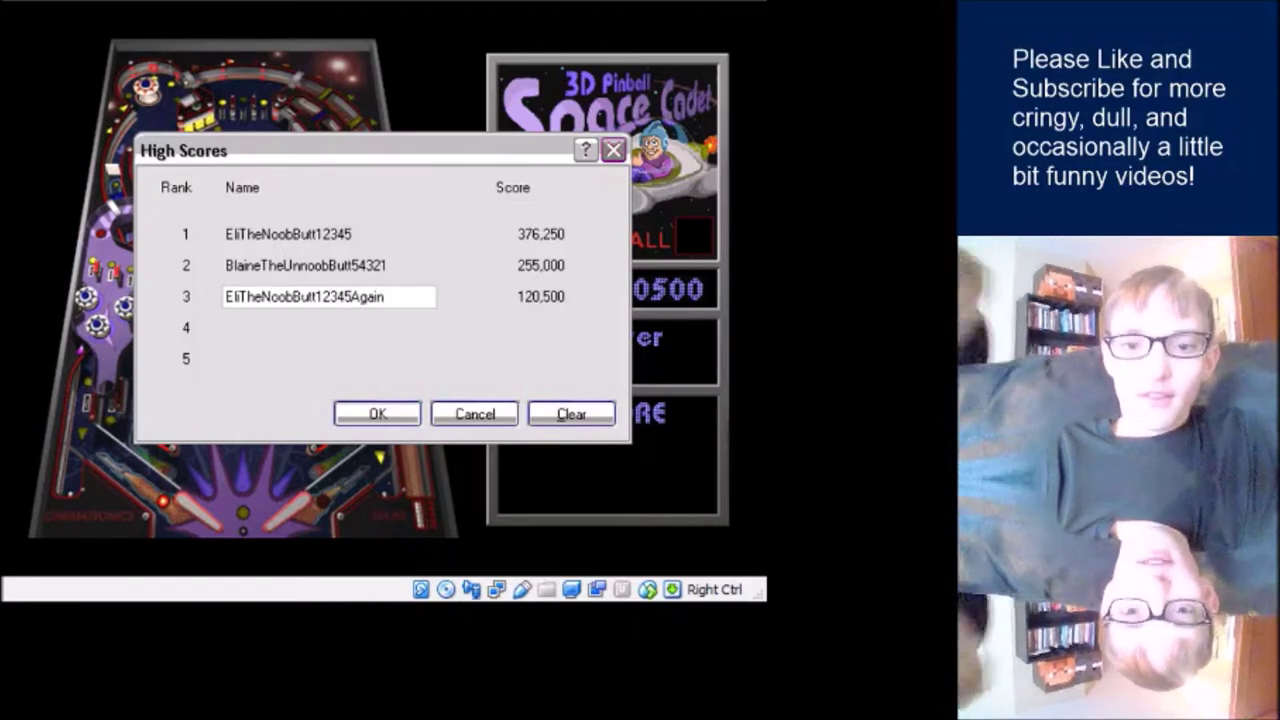
pyautogui.click(382, 418)
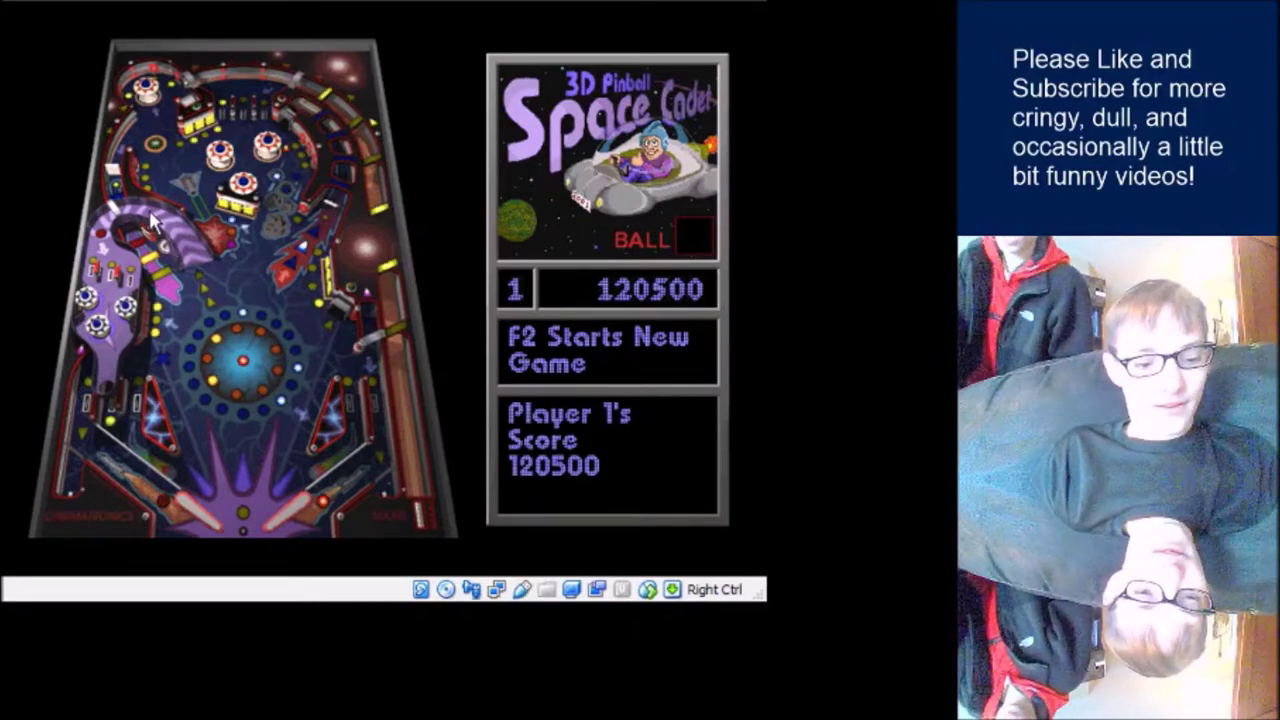
# Step: Leave full-screen pinball, close the game, and close the Games folder window
pyautogui.hotkey('alt', 'Tab')
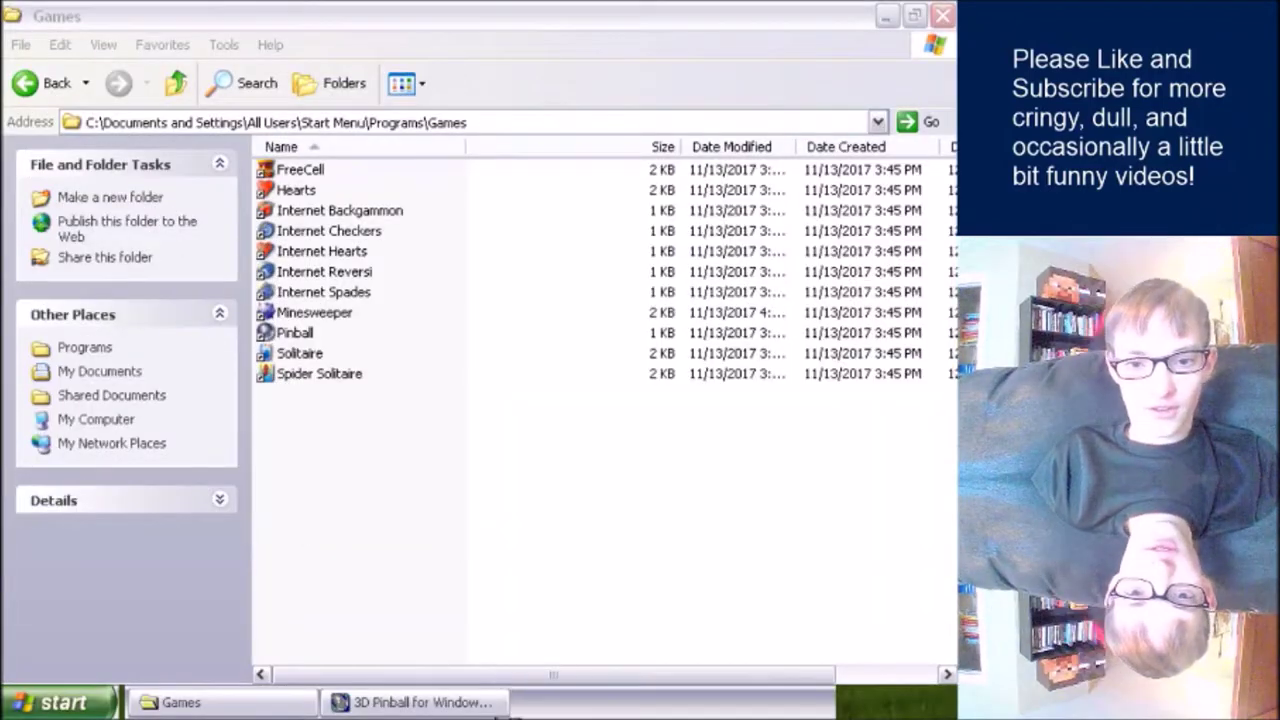
pyautogui.press('super')
pyautogui.rightClick(422, 704)
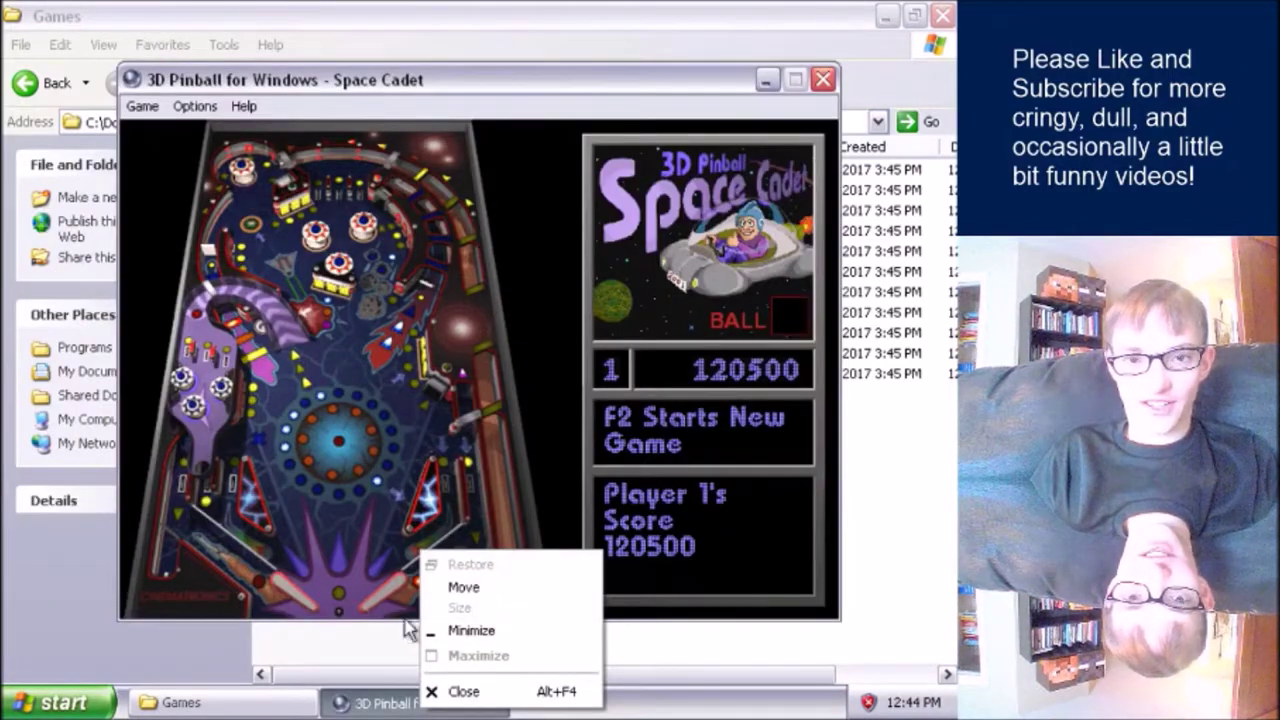
pyautogui.click(313, 144)
pyautogui.click(194, 106)
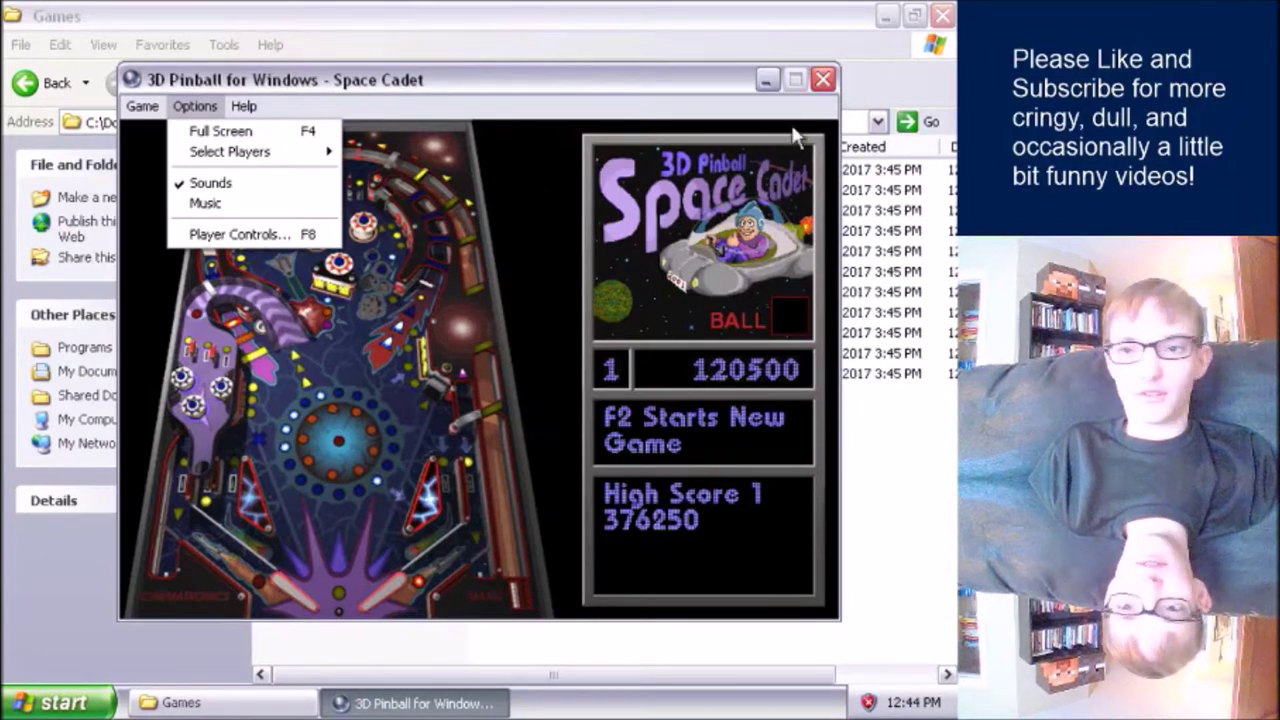
pyautogui.click(823, 79)
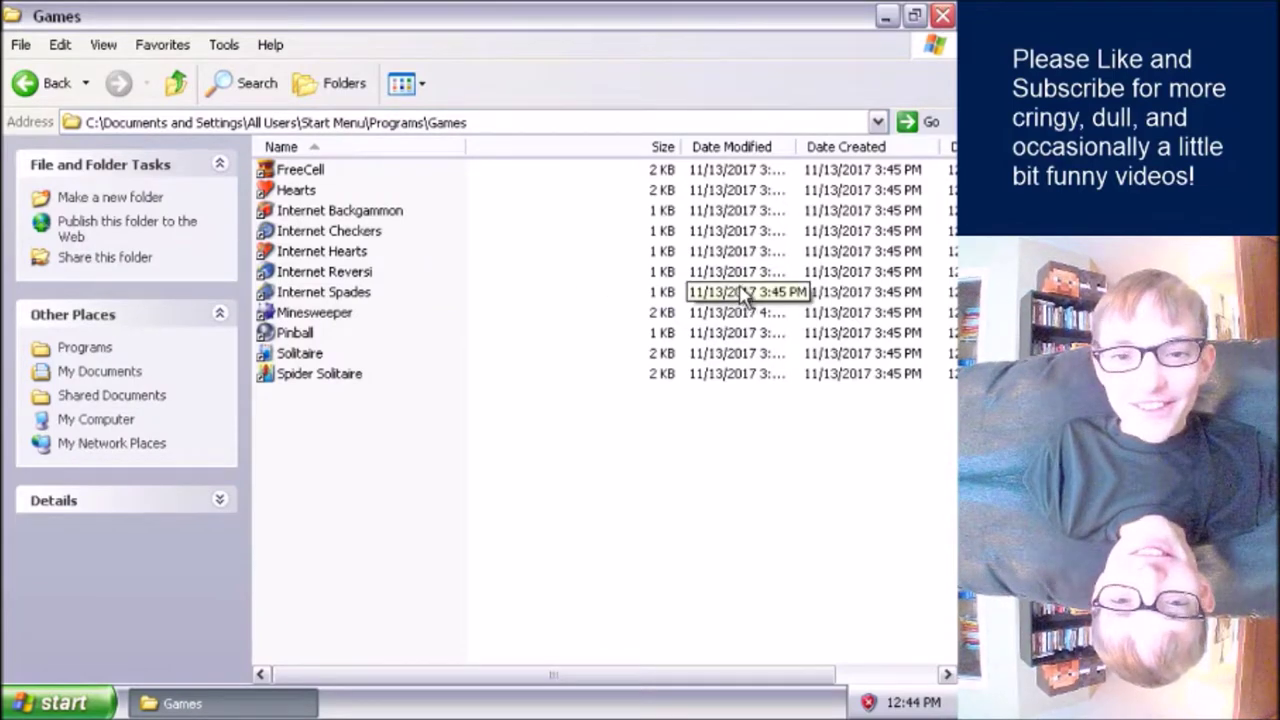
pyautogui.click(942, 17)
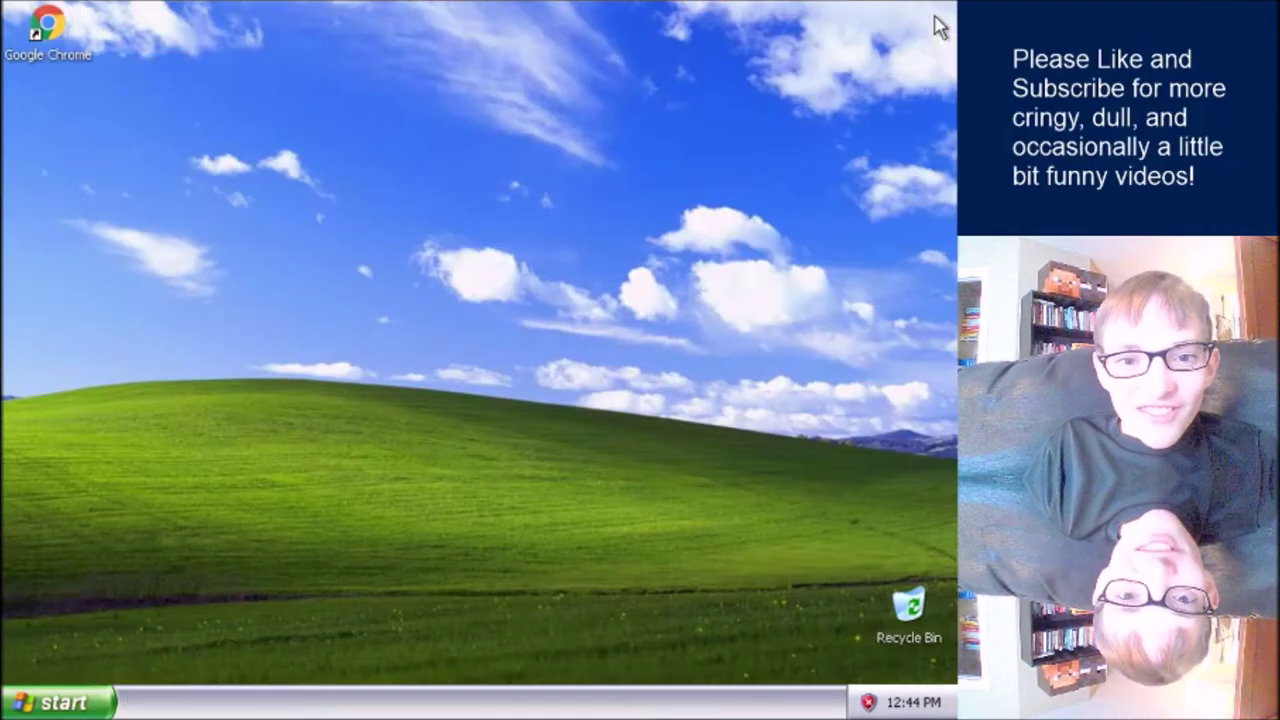
pyautogui.click(100, 704)
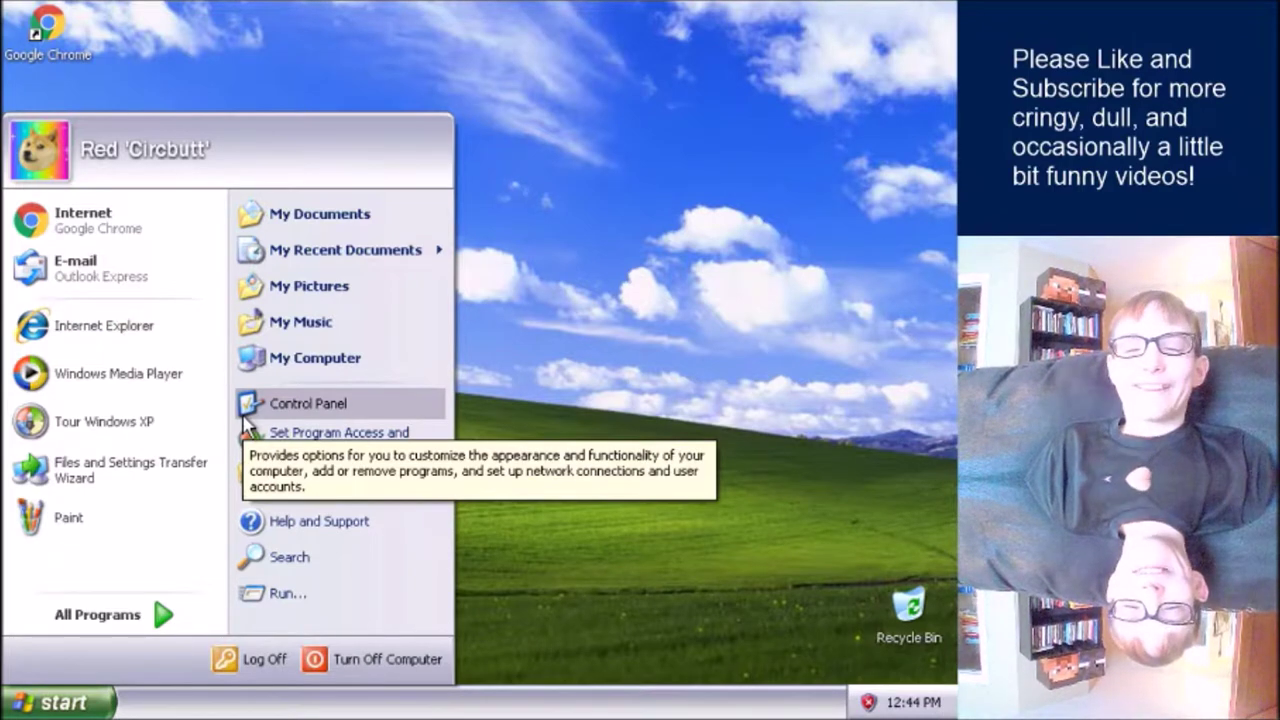
pyautogui.moveTo(696, 477); pyautogui.dragTo(945, 60)
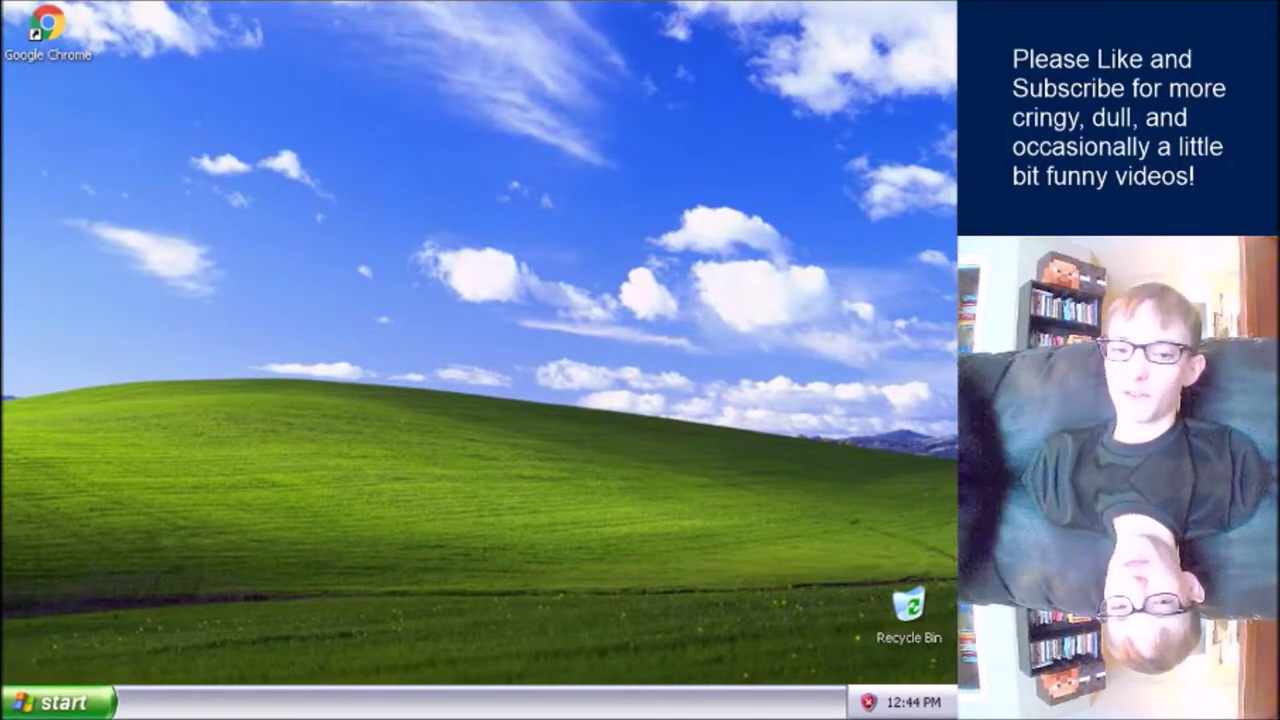
# Step: Open Paint and maximize its window
pyautogui.click(70, 706)
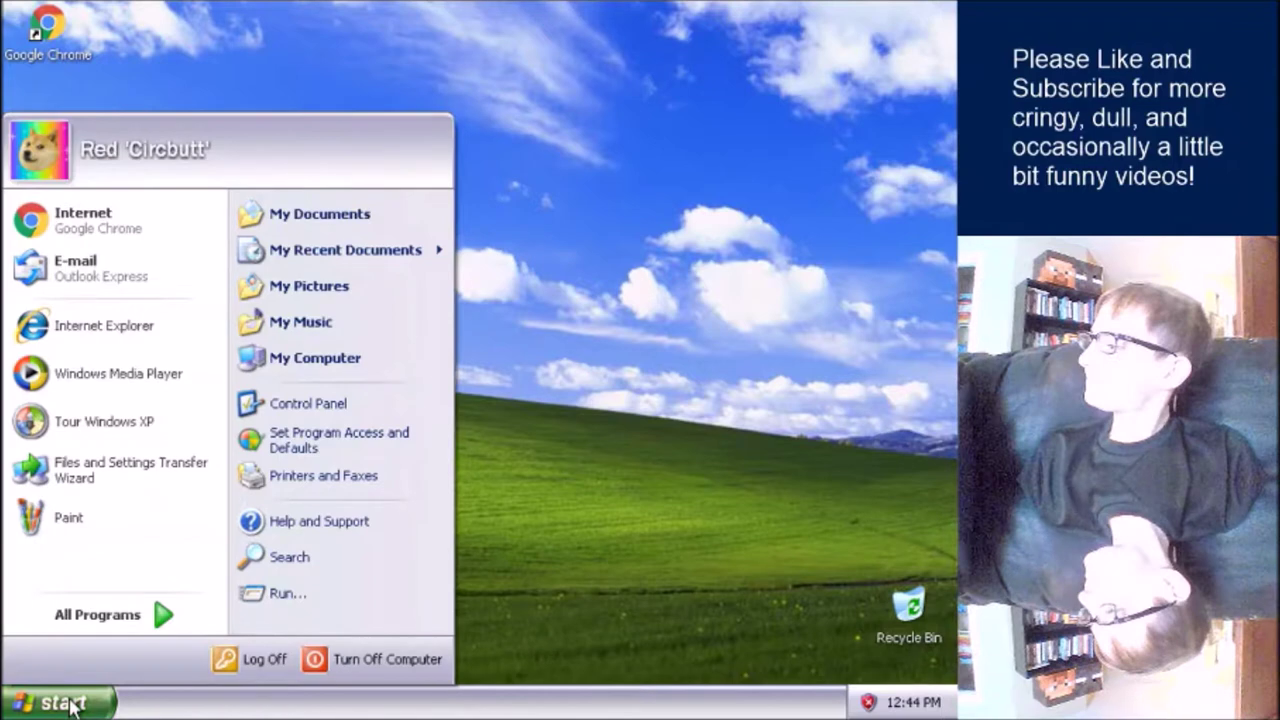
pyautogui.click(113, 527)
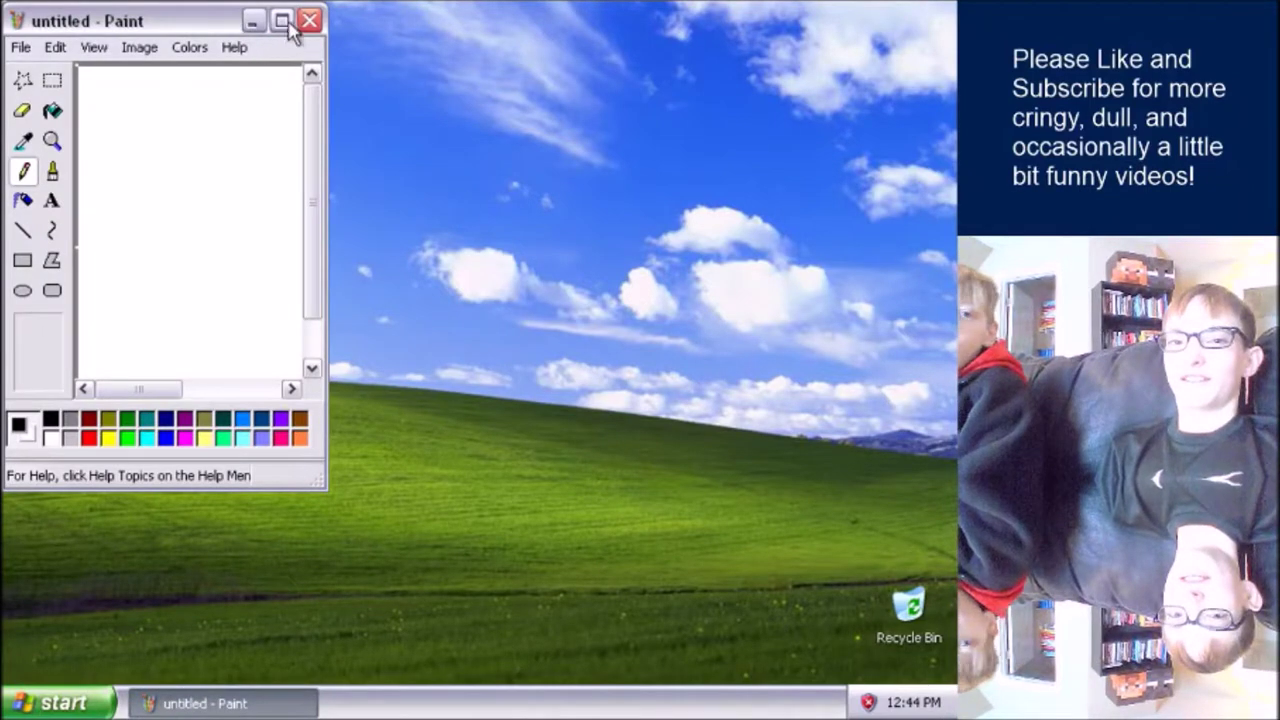
pyautogui.click(282, 21)
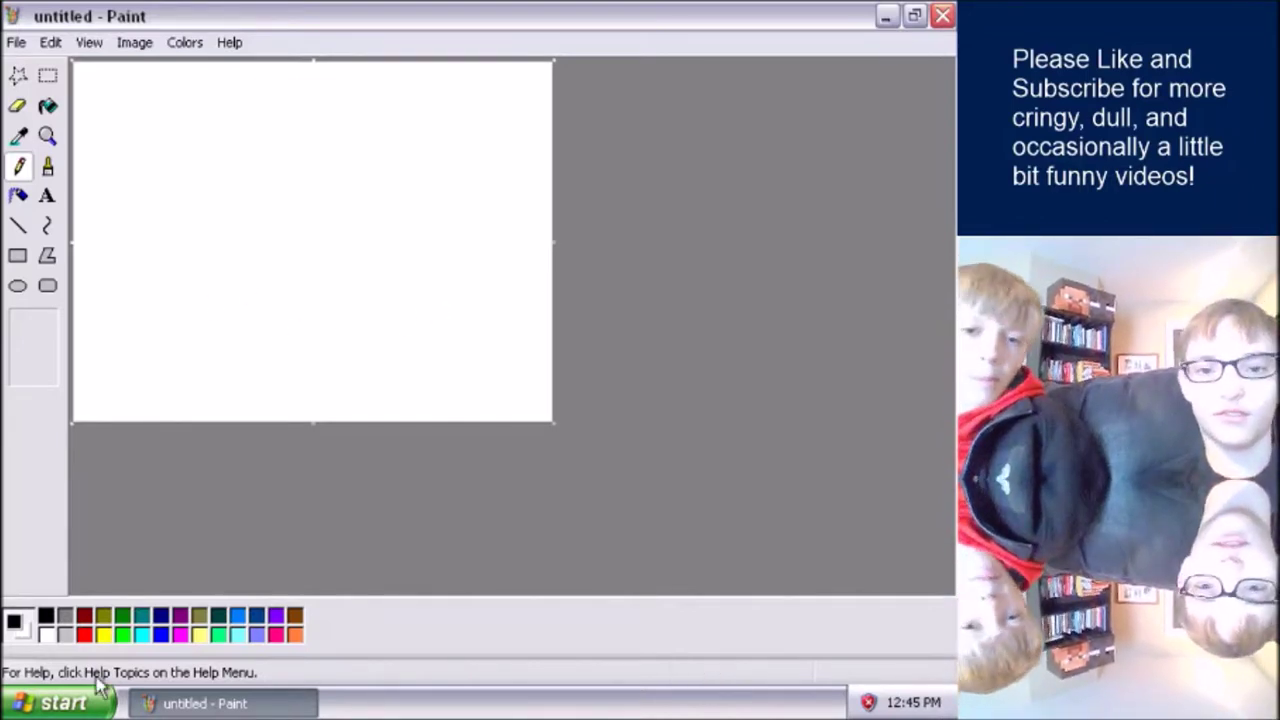
# Step: Try freehand black outlines on the canvas with the Pencil and undo all of the strokes
pyautogui.moveTo(119, 213)
pyautogui.mouseDown()
pyautogui.moveTo(224, 291)
pyautogui.moveTo(245, 283)
pyautogui.moveTo(250, 245)
pyautogui.moveTo(196, 130)
pyautogui.moveTo(144, 127)
pyautogui.moveTo(160, 165)
pyautogui.moveTo(121, 161)
pyautogui.moveTo(118, 214)
pyautogui.mouseUp()
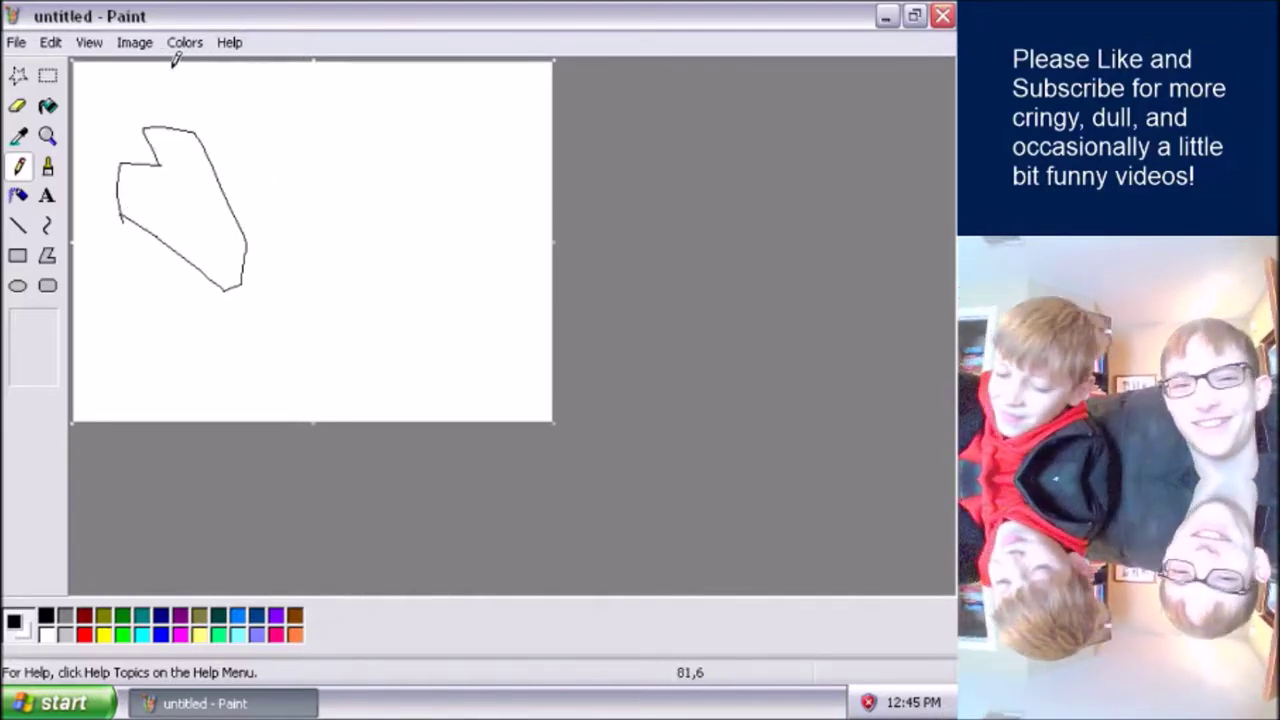
pyautogui.moveTo(335, 207)
pyautogui.mouseDown()
pyautogui.moveTo(334, 298)
pyautogui.moveTo(259, 287)
pyautogui.moveTo(245, 244)
pyautogui.moveTo(256, 193)
pyautogui.moveTo(352, 156)
pyautogui.moveTo(387, 278)
pyautogui.moveTo(352, 310)
pyautogui.mouseUp()
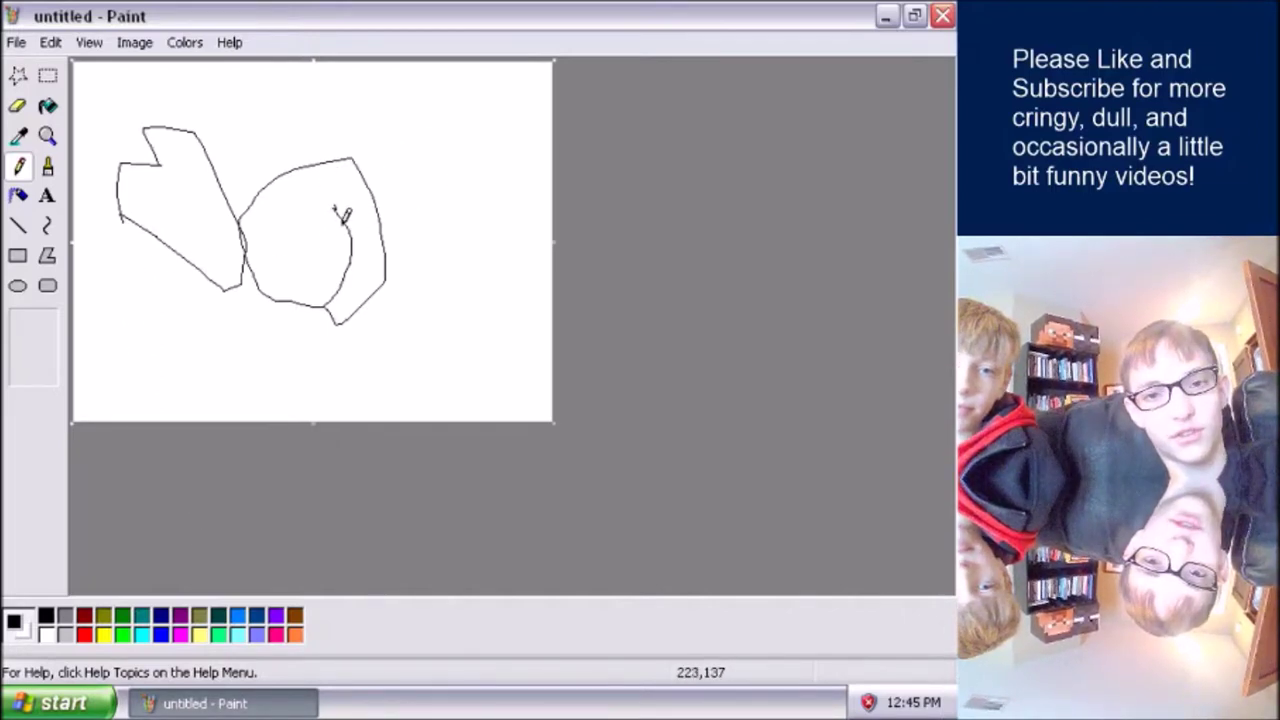
pyautogui.moveTo(336, 211)
pyautogui.mouseDown()
pyautogui.moveTo(332, 199)
pyautogui.moveTo(288, 200)
pyautogui.moveTo(285, 272)
pyautogui.moveTo(345, 266)
pyautogui.moveTo(318, 248)
pyautogui.moveTo(206, 252)
pyautogui.mouseUp()
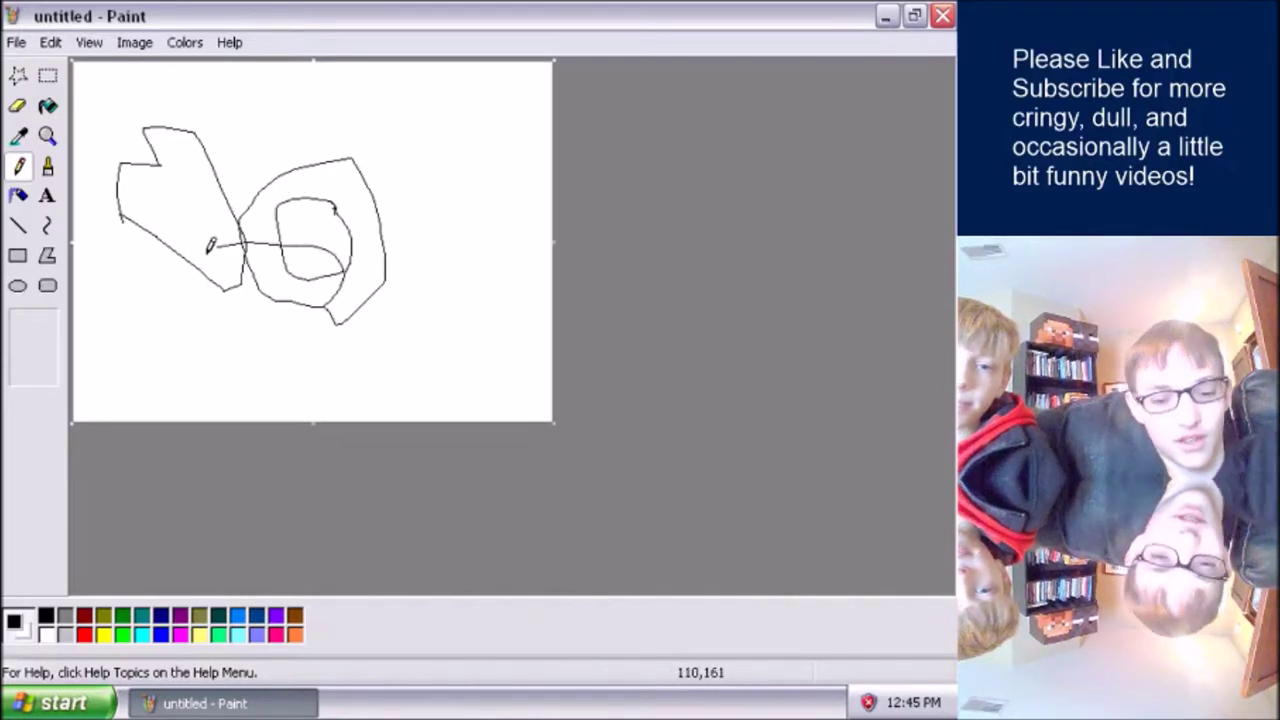
pyautogui.hotkey('ctrl', 'z')
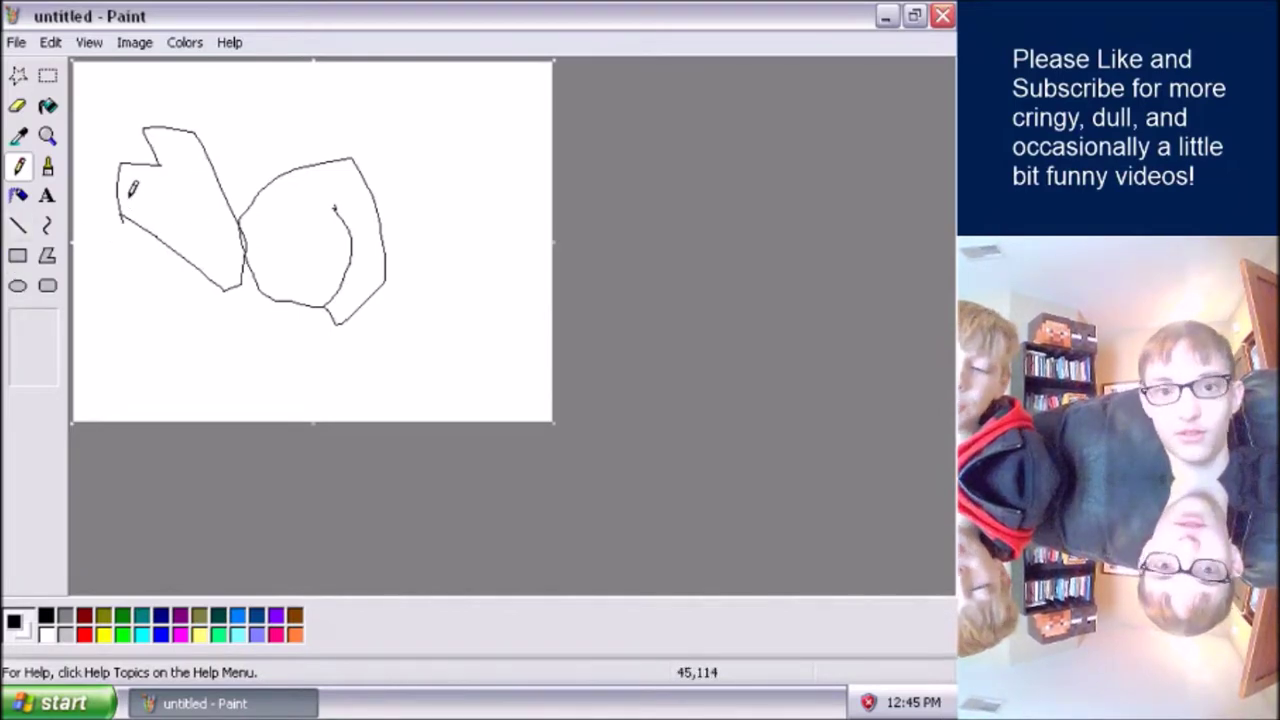
pyautogui.hotkey('ctrl', 'z')
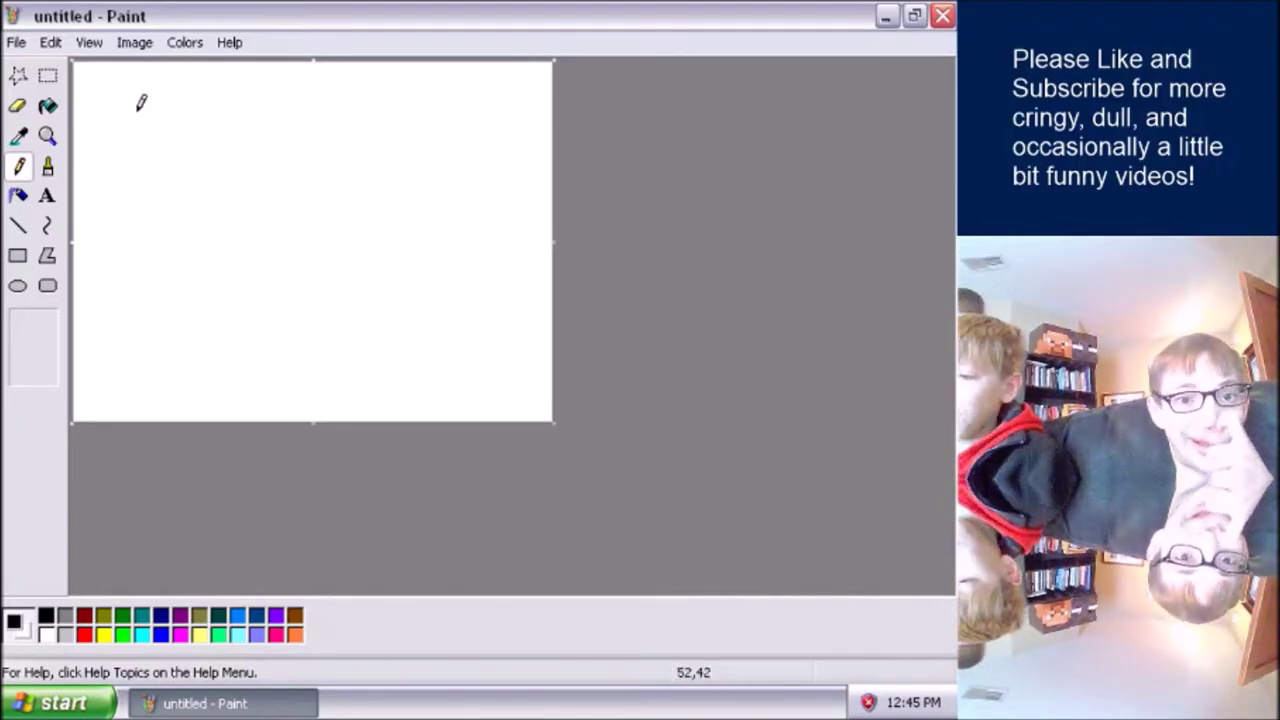
# Step: Handwrite two rows of large black letters on the canvas with the Pencil, undoing the last strokes
pyautogui.moveTo(98, 106)
pyautogui.mouseDown()
pyautogui.moveTo(113, 195)
pyautogui.moveTo(186, 213)
pyautogui.mouseUp()
pyautogui.moveTo(119, 162)
pyautogui.mouseDown()
pyautogui.moveTo(185, 142)
pyautogui.moveTo(198, 97)
pyautogui.mouseUp()
pyautogui.moveTo(210, 113); pyautogui.dragTo(256, 226)
pyautogui.moveTo(262, 188)
pyautogui.mouseDown()
pyautogui.moveTo(272, 222)
pyautogui.moveTo(164, 322)
pyautogui.mouseUp()
pyautogui.moveTo(212, 258)
pyautogui.mouseDown()
pyautogui.moveTo(227, 320)
pyautogui.moveTo(258, 280)
pyautogui.mouseUp()
pyautogui.moveTo(268, 306)
pyautogui.mouseDown()
pyautogui.moveTo(295, 270)
pyautogui.moveTo(316, 313)
pyautogui.moveTo(268, 205)
pyautogui.moveTo(229, 157)
pyautogui.moveTo(291, 262)
pyautogui.moveTo(253, 261)
pyautogui.mouseUp()
pyautogui.hotkey('ctrl', 'z')
pyautogui.hotkey('ctrl', 'z')
pyautogui.hotkey('ctrl', 'z')
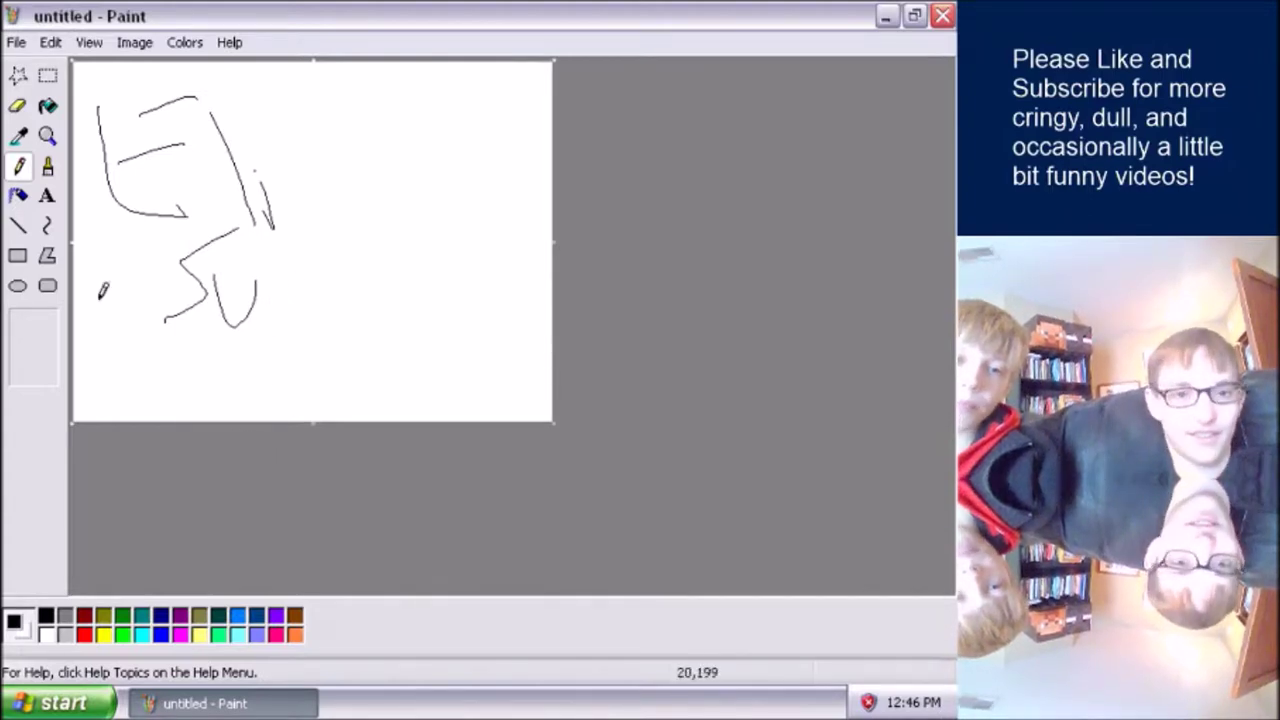
# Step: Erase the handwritten letters from the canvas, switching to the largest eraser size
pyautogui.click(18, 106)
pyautogui.moveTo(266, 357)
pyautogui.mouseDown()
pyautogui.moveTo(251, 239)
pyautogui.moveTo(251, 359)
pyautogui.mouseUp()
pyautogui.moveTo(256, 282); pyautogui.dragTo(217, 294)
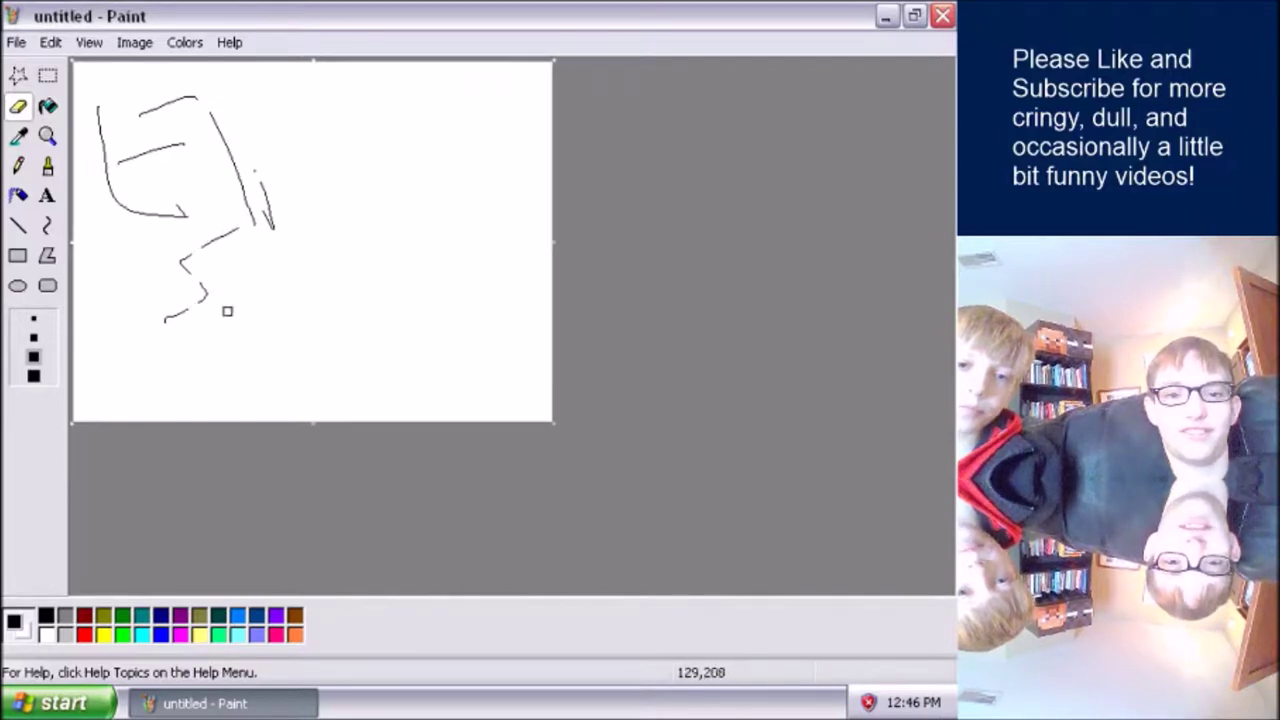
pyautogui.moveTo(234, 233); pyautogui.dragTo(170, 265)
pyautogui.click(34, 375)
pyautogui.moveTo(287, 230)
pyautogui.mouseDown()
pyautogui.moveTo(274, 177)
pyautogui.moveTo(171, 248)
pyautogui.moveTo(121, 210)
pyautogui.moveTo(78, 204)
pyautogui.moveTo(226, 123)
pyautogui.moveTo(120, 171)
pyautogui.moveTo(186, 164)
pyautogui.mouseUp()
pyautogui.moveTo(146, 102)
pyautogui.mouseDown()
pyautogui.moveTo(89, 131)
pyautogui.moveTo(180, 112)
pyautogui.mouseUp()
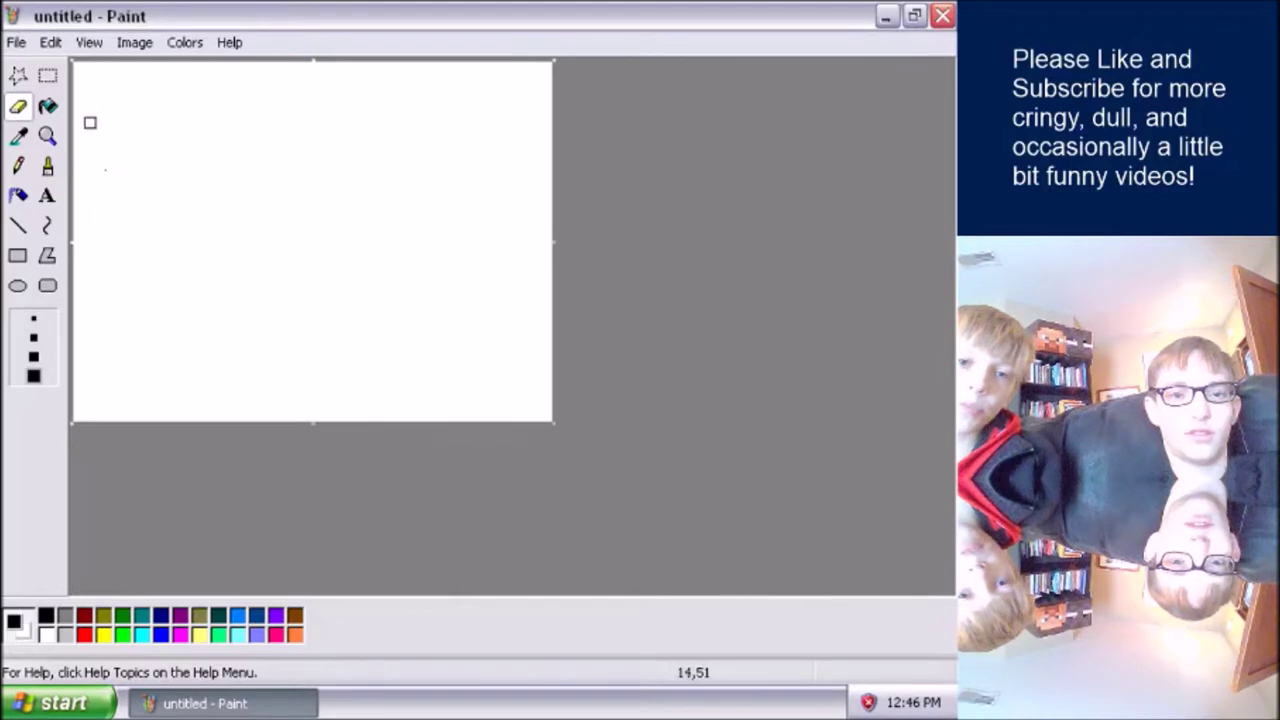
pyautogui.click(22, 168)
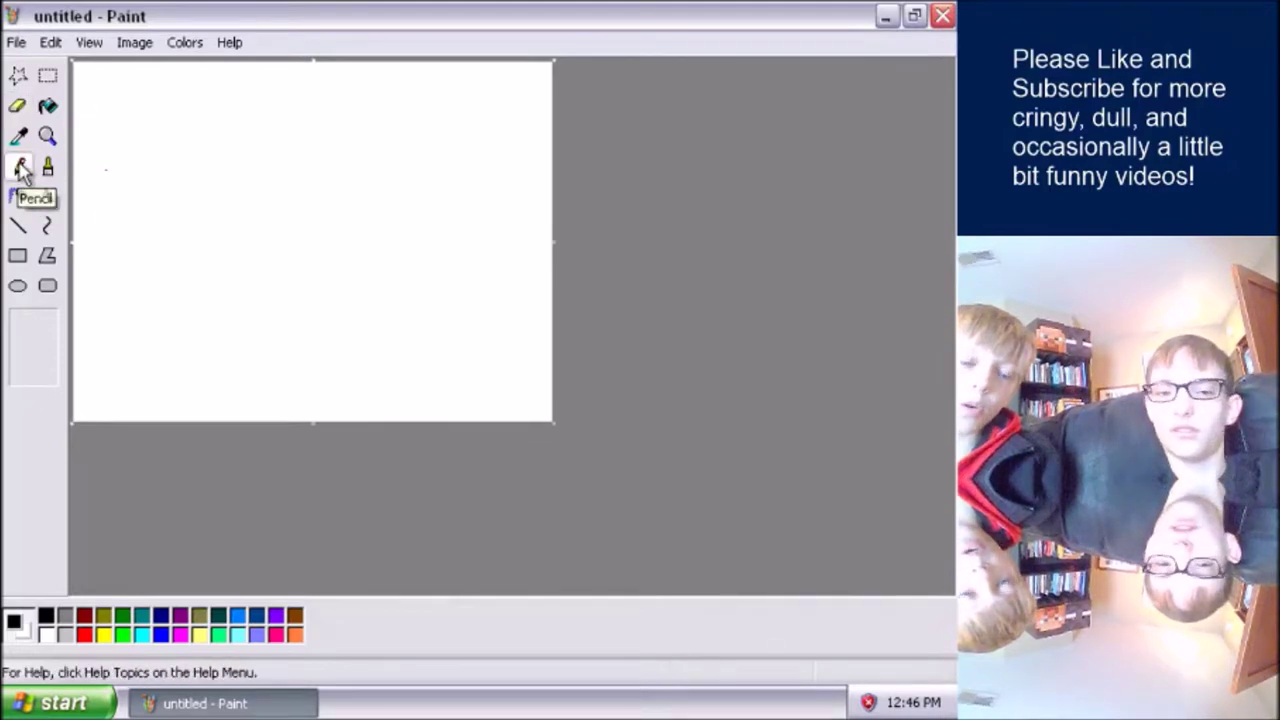
pyautogui.click(24, 110)
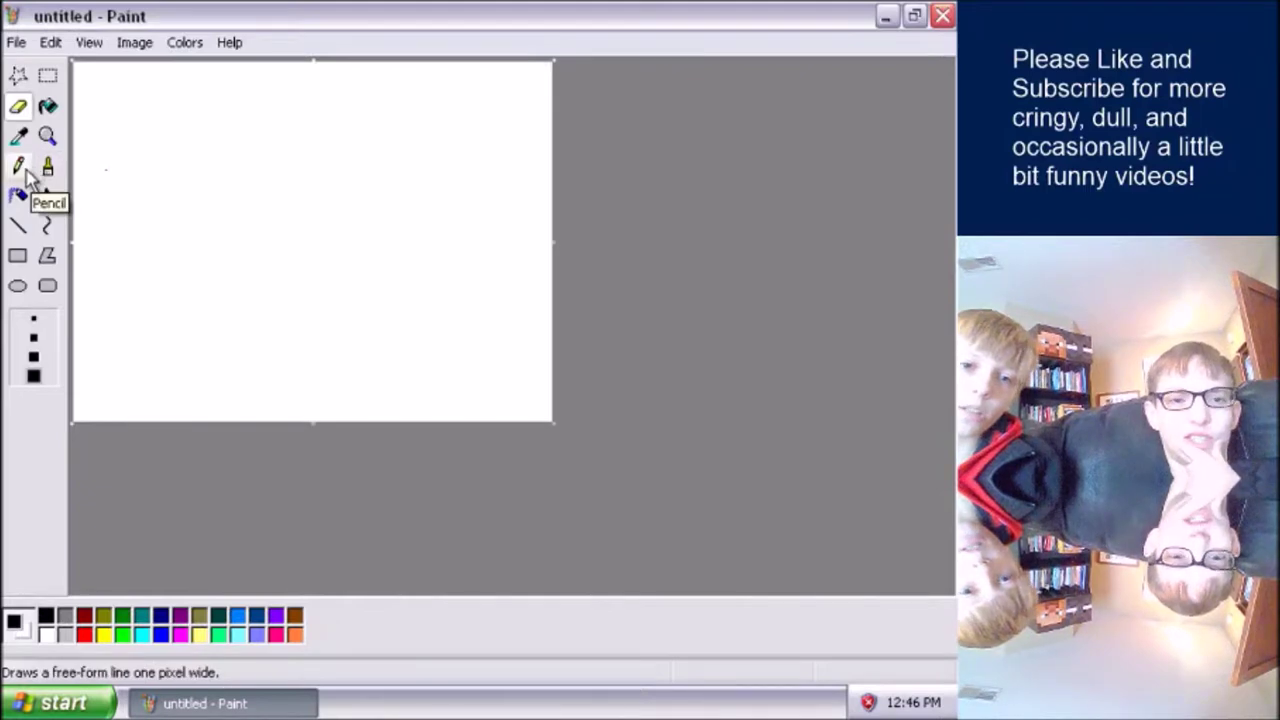
pyautogui.click(22, 172)
pyautogui.click(20, 226)
pyautogui.click(18, 166)
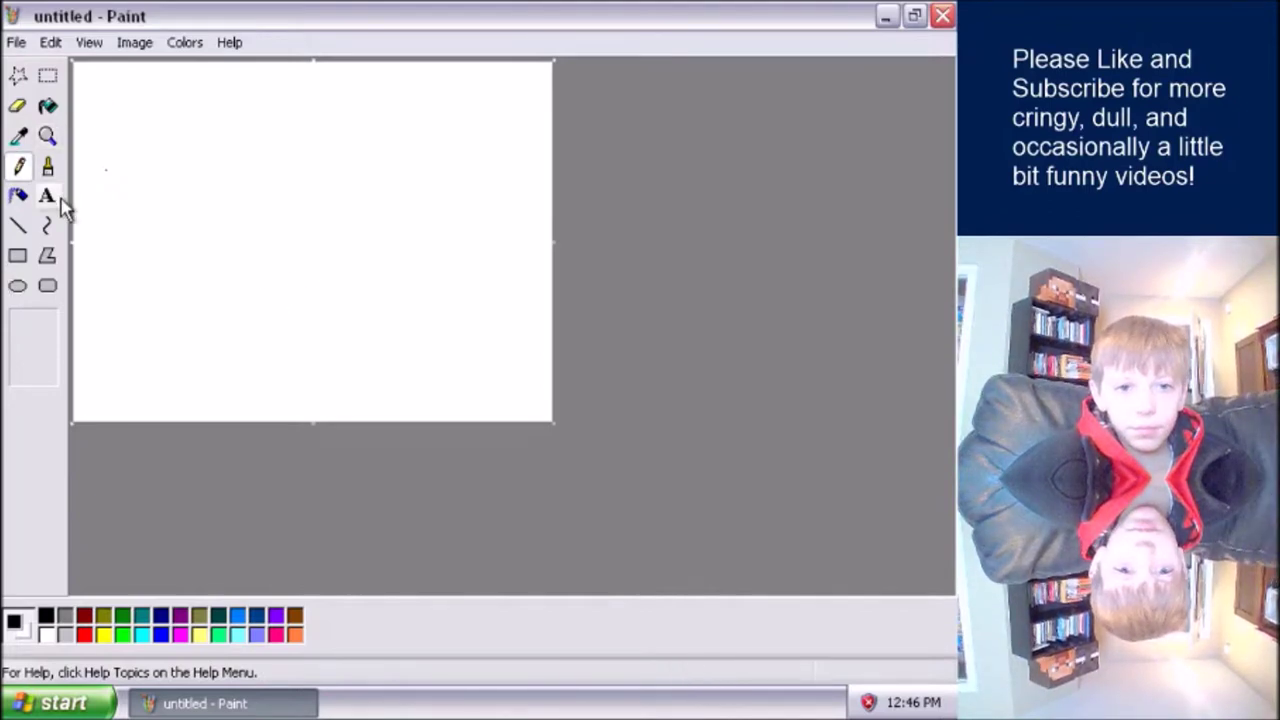
# Step: Spray a wide diagonal red band across the canvas with the largest Airbrush size, undoing the extra solid spot
pyautogui.click(20, 198)
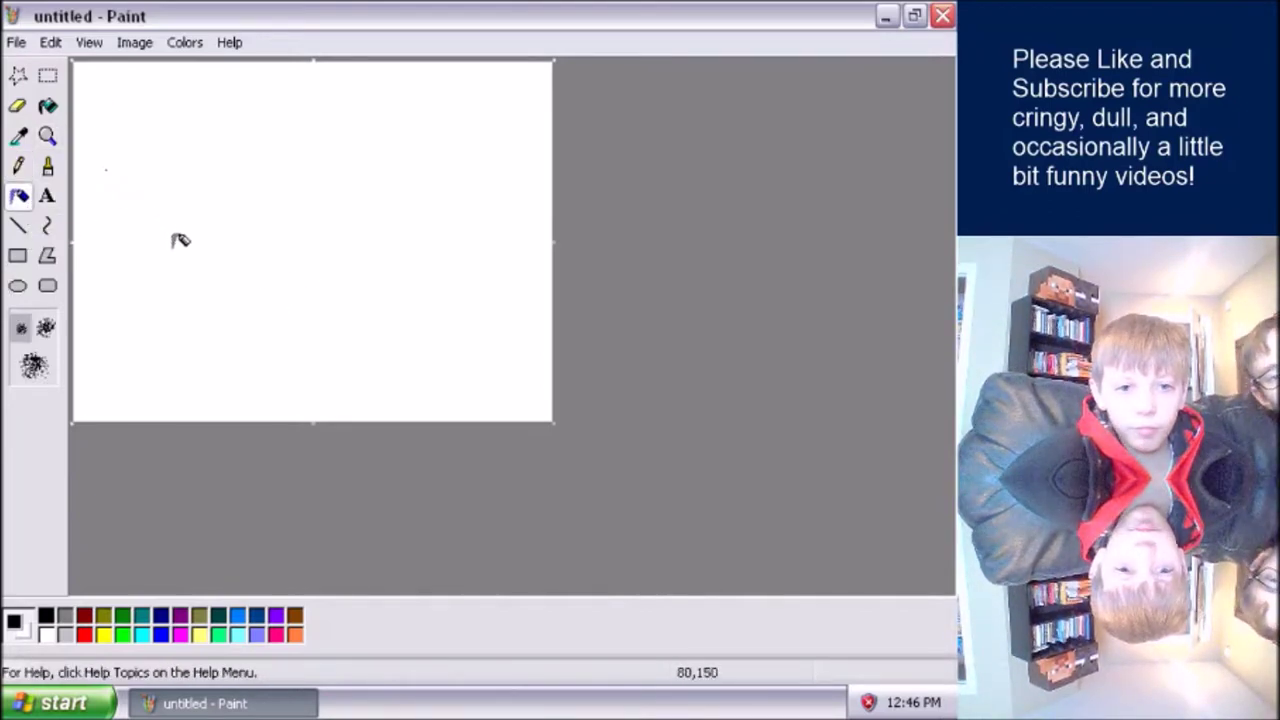
pyautogui.click(43, 378)
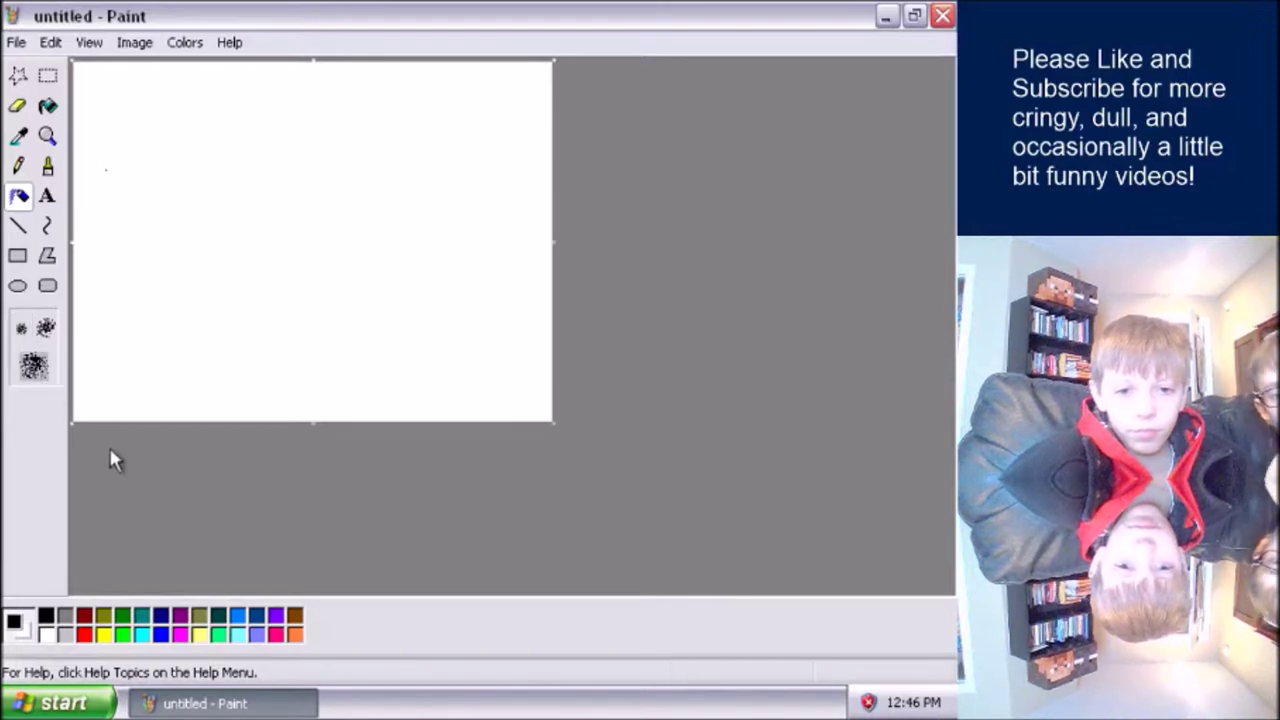
pyautogui.click(86, 636)
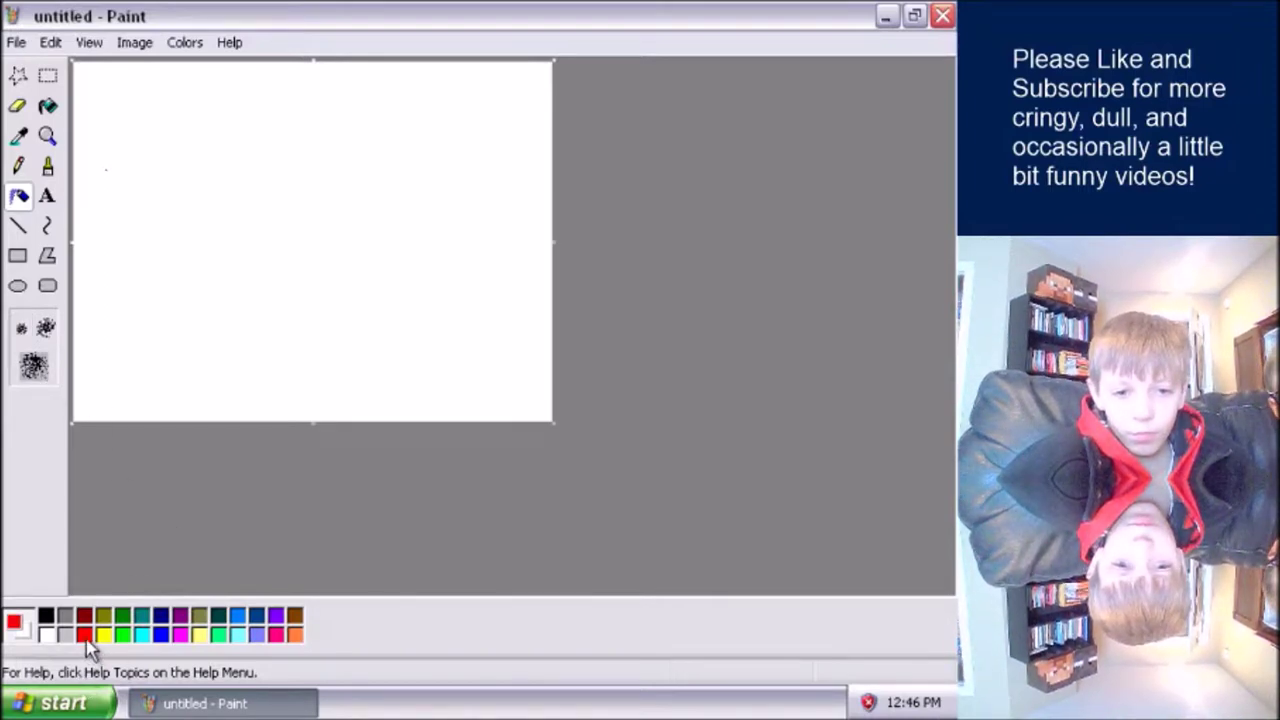
pyautogui.moveTo(192, 273)
pyautogui.mouseDown()
pyautogui.moveTo(279, 291)
pyautogui.moveTo(423, 156)
pyautogui.moveTo(398, 94)
pyautogui.moveTo(276, 192)
pyautogui.moveTo(291, 245)
pyautogui.moveTo(104, 304)
pyautogui.moveTo(120, 323)
pyautogui.moveTo(411, 107)
pyautogui.moveTo(675, 28)
pyautogui.moveTo(398, 272)
pyautogui.moveTo(4, 370)
pyautogui.moveTo(405, 176)
pyautogui.moveTo(484, 189)
pyautogui.moveTo(505, 175)
pyautogui.moveTo(433, 191)
pyautogui.moveTo(475, 209)
pyautogui.moveTo(405, 168)
pyautogui.moveTo(387, 218)
pyautogui.moveTo(428, 172)
pyautogui.moveTo(483, 158)
pyautogui.moveTo(358, 202)
pyautogui.moveTo(163, 320)
pyautogui.moveTo(472, 79)
pyautogui.moveTo(310, 230)
pyautogui.moveTo(58, 380)
pyautogui.moveTo(309, 258)
pyautogui.moveTo(78, 350)
pyautogui.moveTo(370, 229)
pyautogui.moveTo(293, 262)
pyautogui.moveTo(160, 416)
pyautogui.moveTo(397, 238)
pyautogui.moveTo(475, 205)
pyautogui.moveTo(243, 368)
pyautogui.moveTo(162, 415)
pyautogui.moveTo(83, 420)
pyautogui.moveTo(462, 138)
pyautogui.moveTo(462, 158)
pyautogui.moveTo(243, 252)
pyautogui.moveTo(168, 310)
pyautogui.moveTo(356, 178)
pyautogui.moveTo(148, 320)
pyautogui.moveTo(366, 170)
pyautogui.moveTo(225, 250)
pyautogui.moveTo(120, 333)
pyautogui.moveTo(146, 283)
pyautogui.moveTo(366, 148)
pyautogui.moveTo(77, 377)
pyautogui.moveTo(184, 215)
pyautogui.moveTo(547, 36)
pyautogui.moveTo(162, 434)
pyautogui.moveTo(152, 392)
pyautogui.moveTo(168, 397)
pyautogui.moveTo(326, 291)
pyautogui.moveTo(259, 390)
pyautogui.moveTo(508, 184)
pyautogui.moveTo(210, 240)
pyautogui.moveTo(7, 503)
pyautogui.moveTo(11, 608)
pyautogui.moveTo(9, 503)
pyautogui.moveTo(140, 200)
pyautogui.mouseUp()
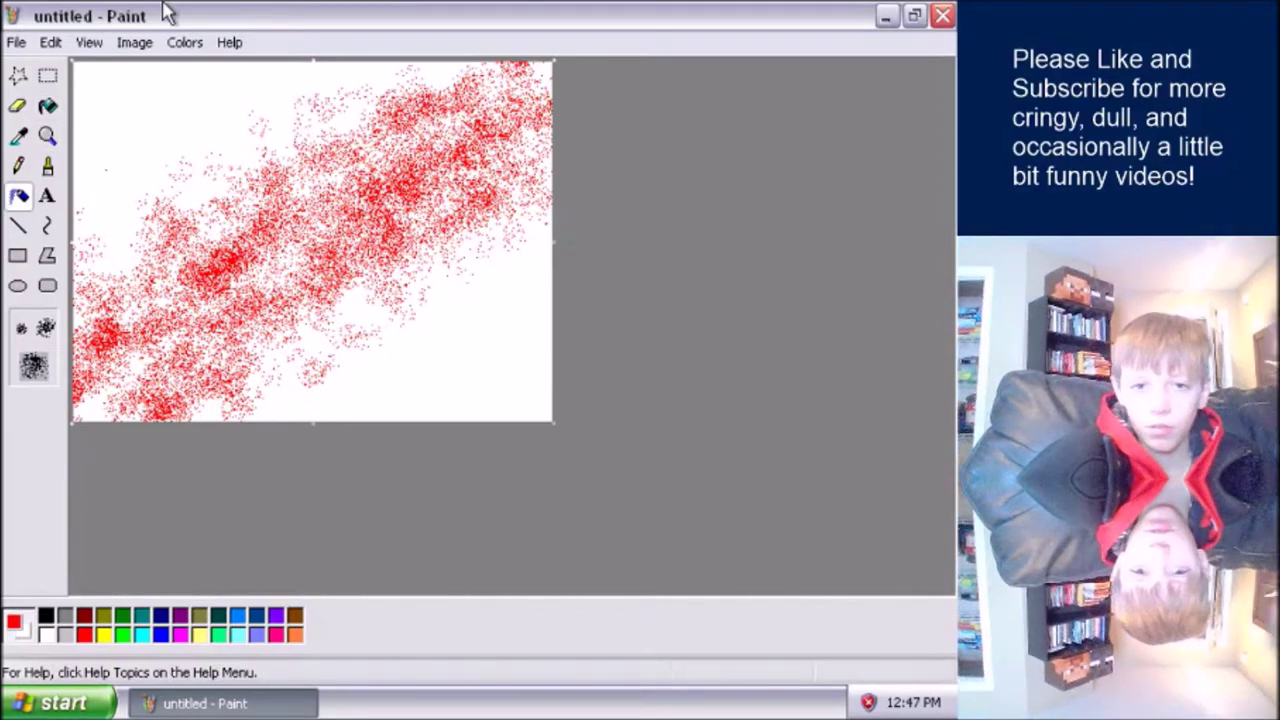
pyautogui.moveTo(103, 269); pyautogui.dragTo(117, 269)
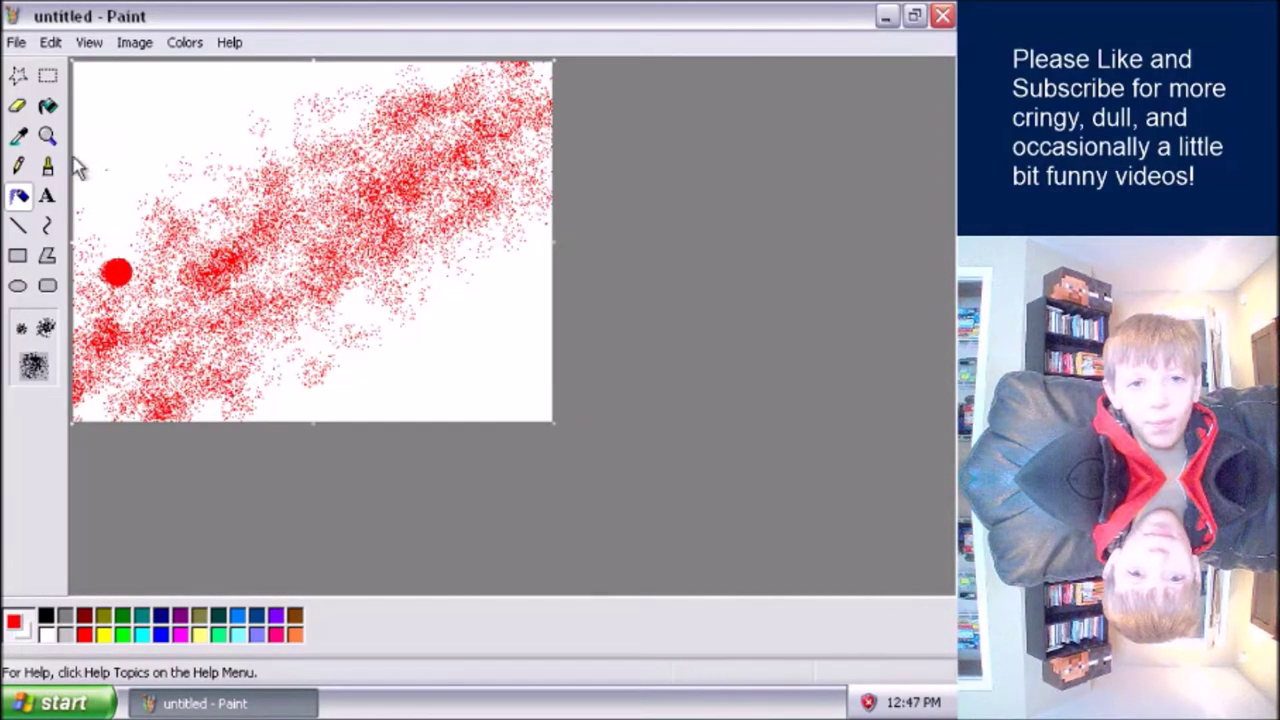
pyautogui.hotkey('ctrl', 'z')
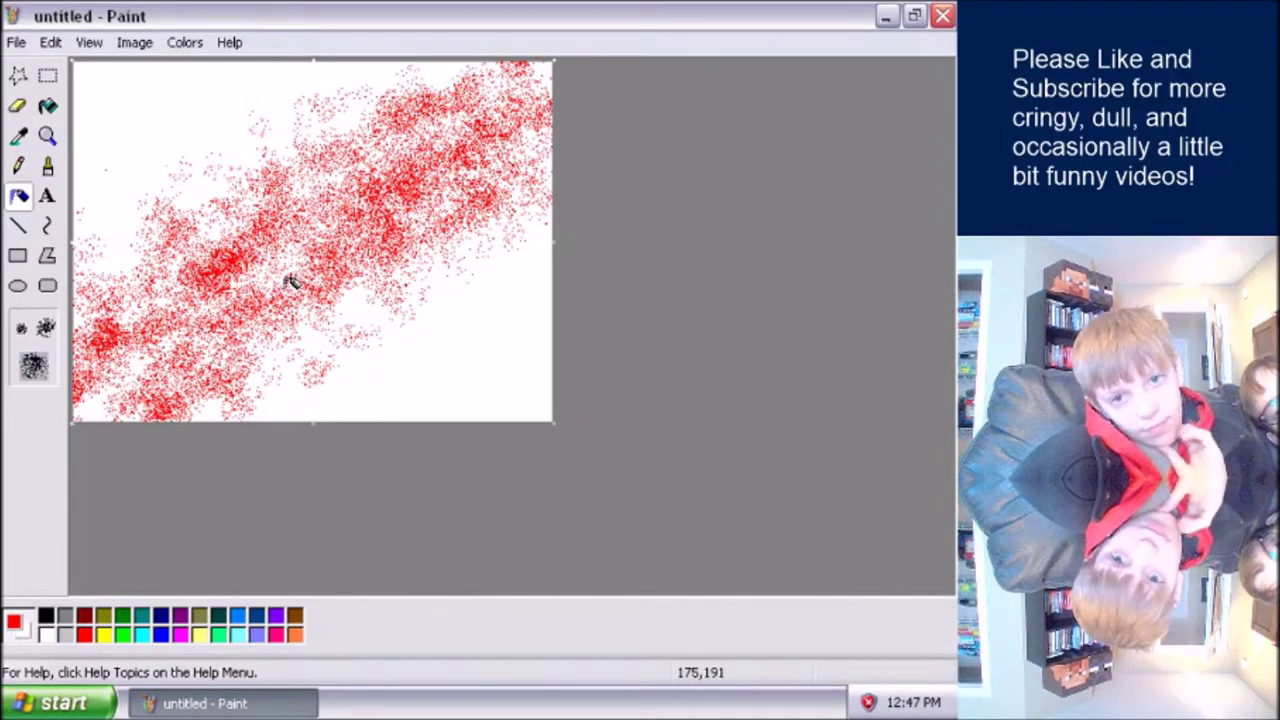
# Step: Spray more red over the diagonal band, adding two solid round spots and a thick curved stroke beside them
pyautogui.moveTo(268, 284)
pyautogui.mouseDown()
pyautogui.moveTo(285, 257)
pyautogui.moveTo(163, 341)
pyautogui.moveTo(188, 334)
pyautogui.moveTo(110, 372)
pyautogui.mouseUp()
pyautogui.moveTo(450, 105)
pyautogui.mouseDown()
pyautogui.moveTo(543, 49)
pyautogui.moveTo(263, 191)
pyautogui.moveTo(266, 271)
pyautogui.moveTo(313, 255)
pyautogui.moveTo(307, 266)
pyautogui.mouseUp()
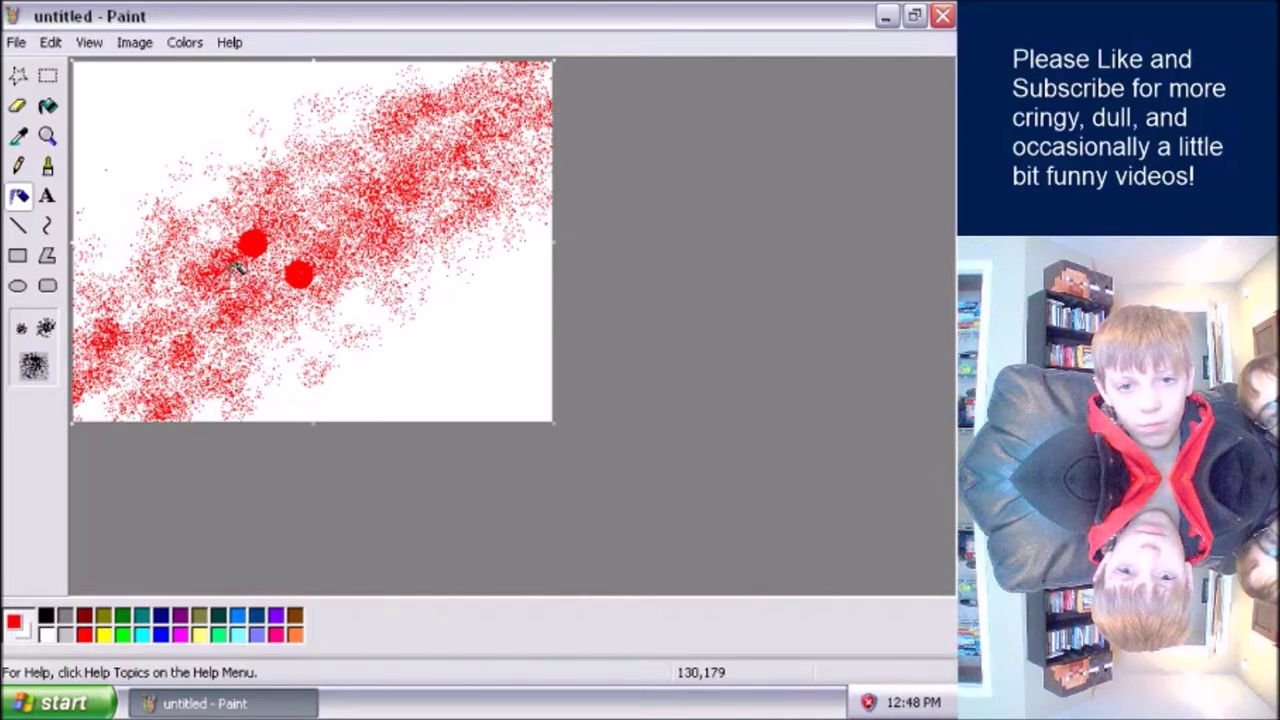
pyautogui.moveTo(225, 266)
pyautogui.mouseDown()
pyautogui.moveTo(234, 283)
pyautogui.moveTo(270, 291)
pyautogui.moveTo(256, 294)
pyautogui.mouseUp()
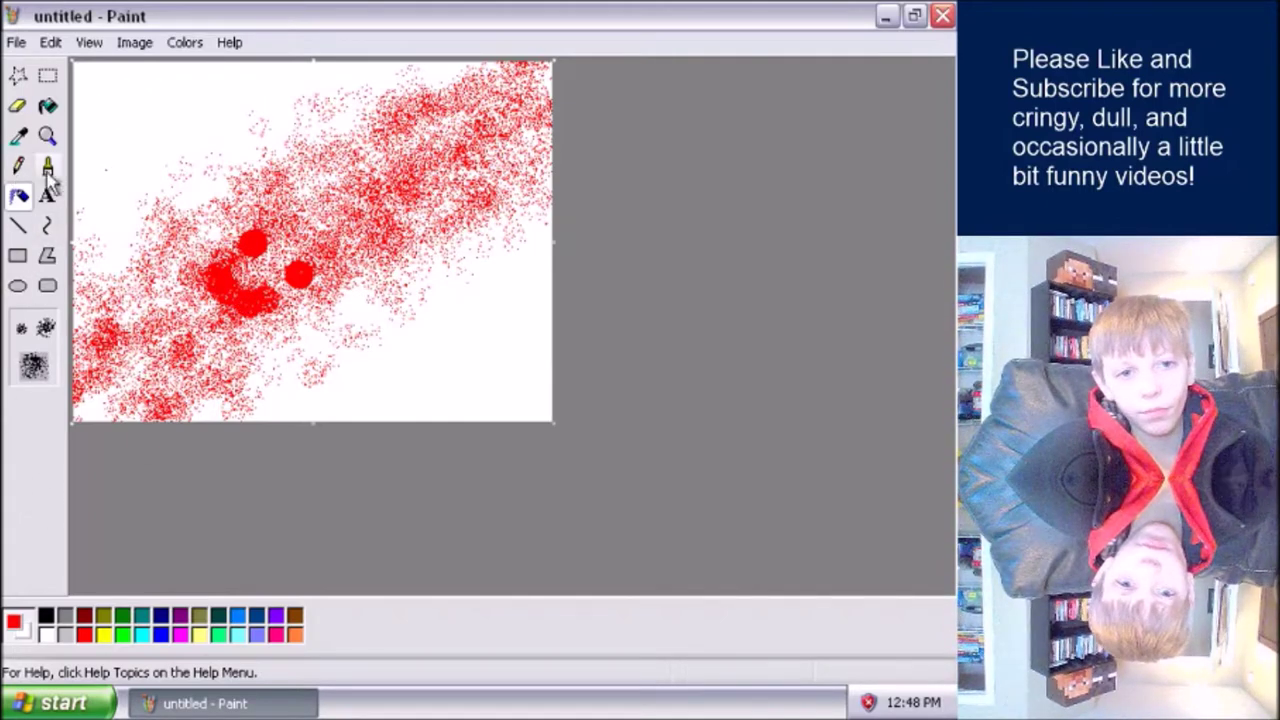
pyautogui.click(18, 106)
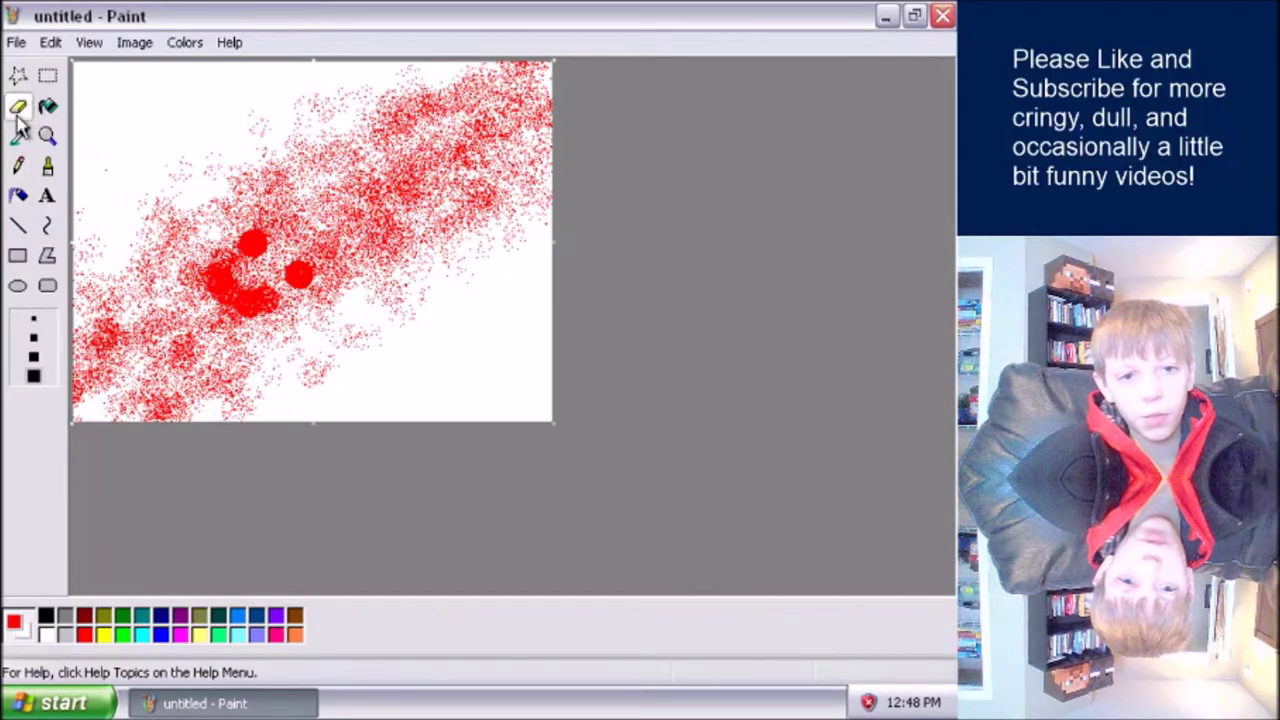
pyautogui.moveTo(170, 318)
pyautogui.mouseDown()
pyautogui.moveTo(560, 110)
pyautogui.moveTo(600, 20)
pyautogui.moveTo(145, 325)
pyautogui.moveTo(371, 157)
pyautogui.moveTo(677, 246)
pyautogui.moveTo(712, 172)
pyautogui.moveTo(347, 383)
pyautogui.moveTo(113, 331)
pyautogui.moveTo(263, 357)
pyautogui.moveTo(166, 480)
pyautogui.moveTo(221, 416)
pyautogui.mouseUp()
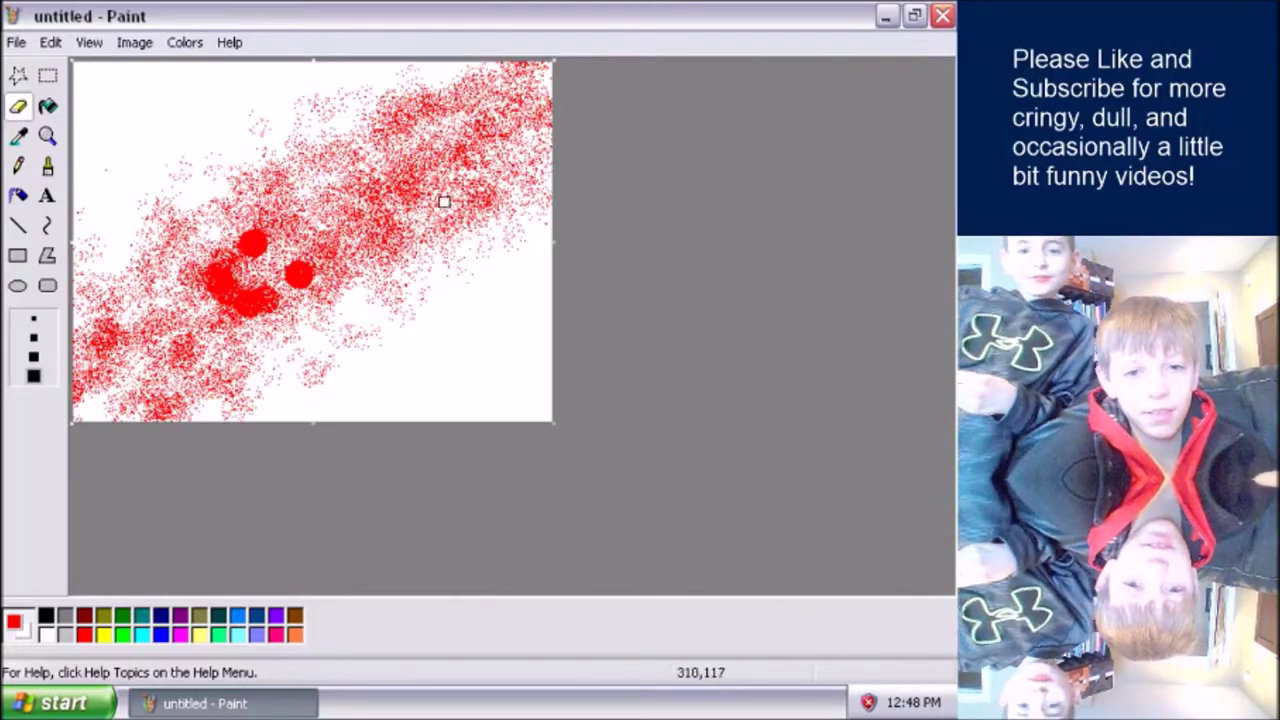
# Step: Save the red airbrush picture to the Desktop under the file name GalaxySmile.dib
pyautogui.hotkey('ctrl', 's')
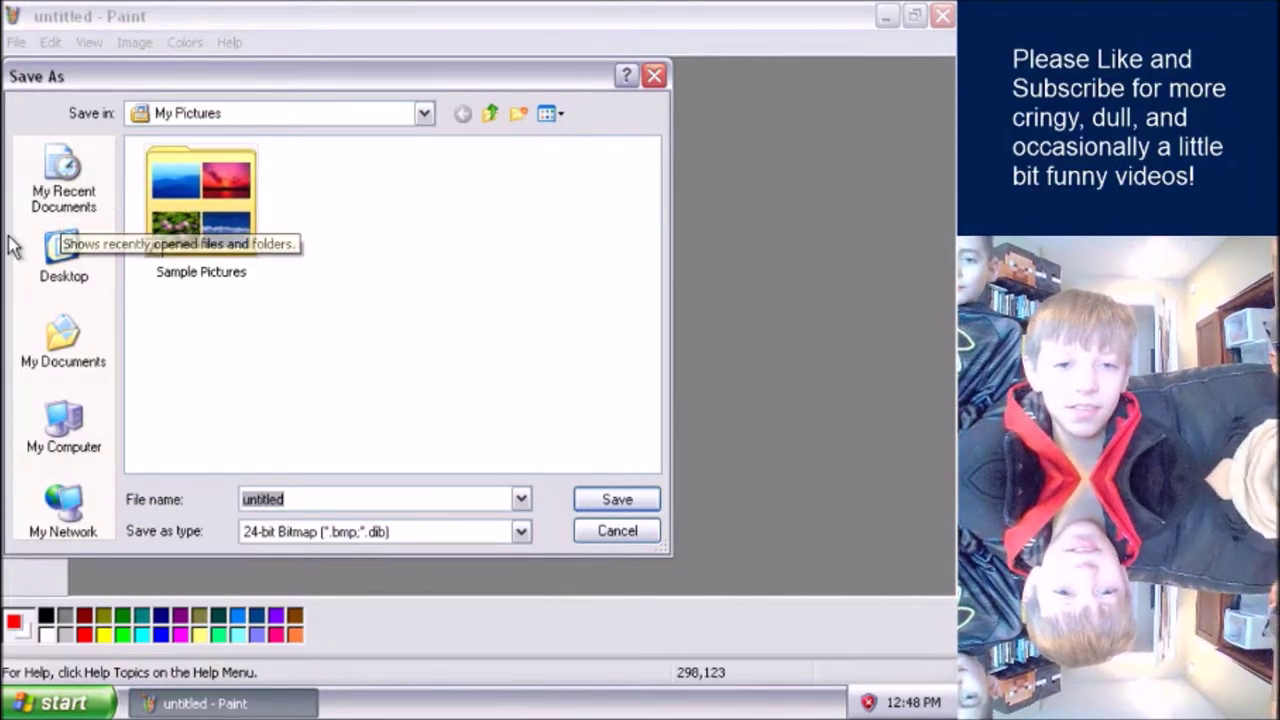
pyautogui.click(52, 240)
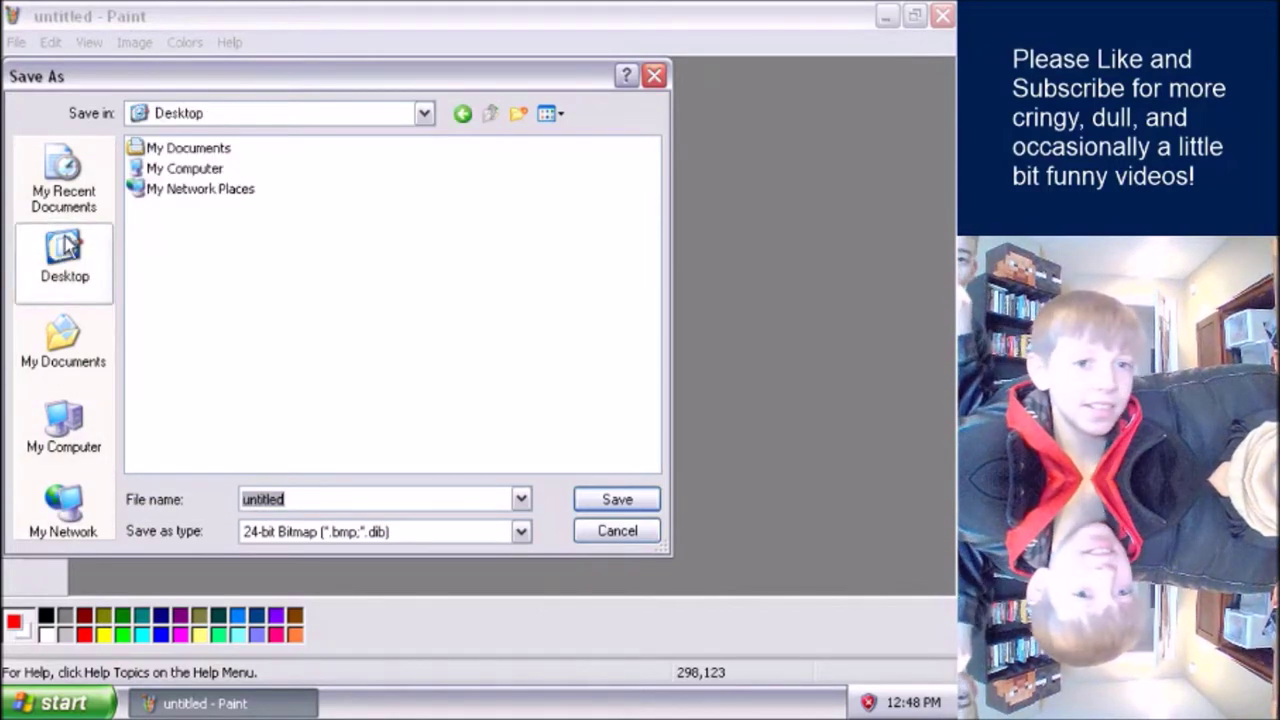
pyautogui.rightClick(62, 240)
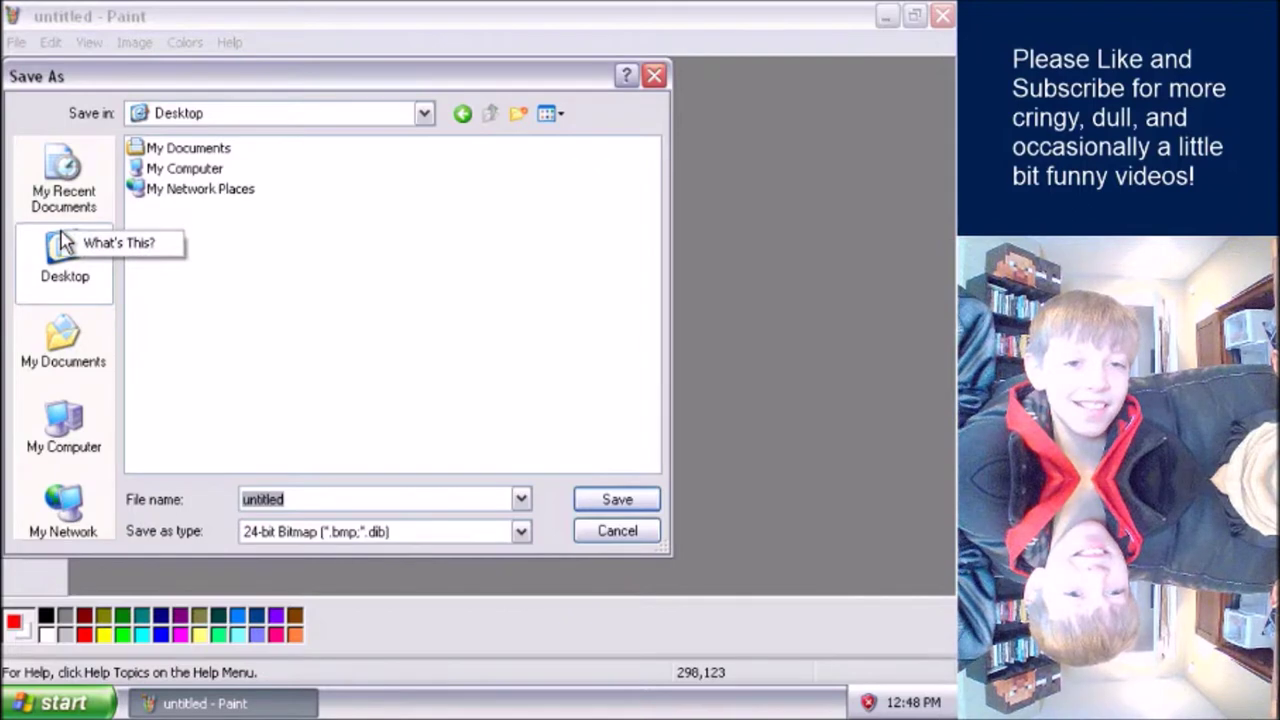
pyautogui.click(294, 486)
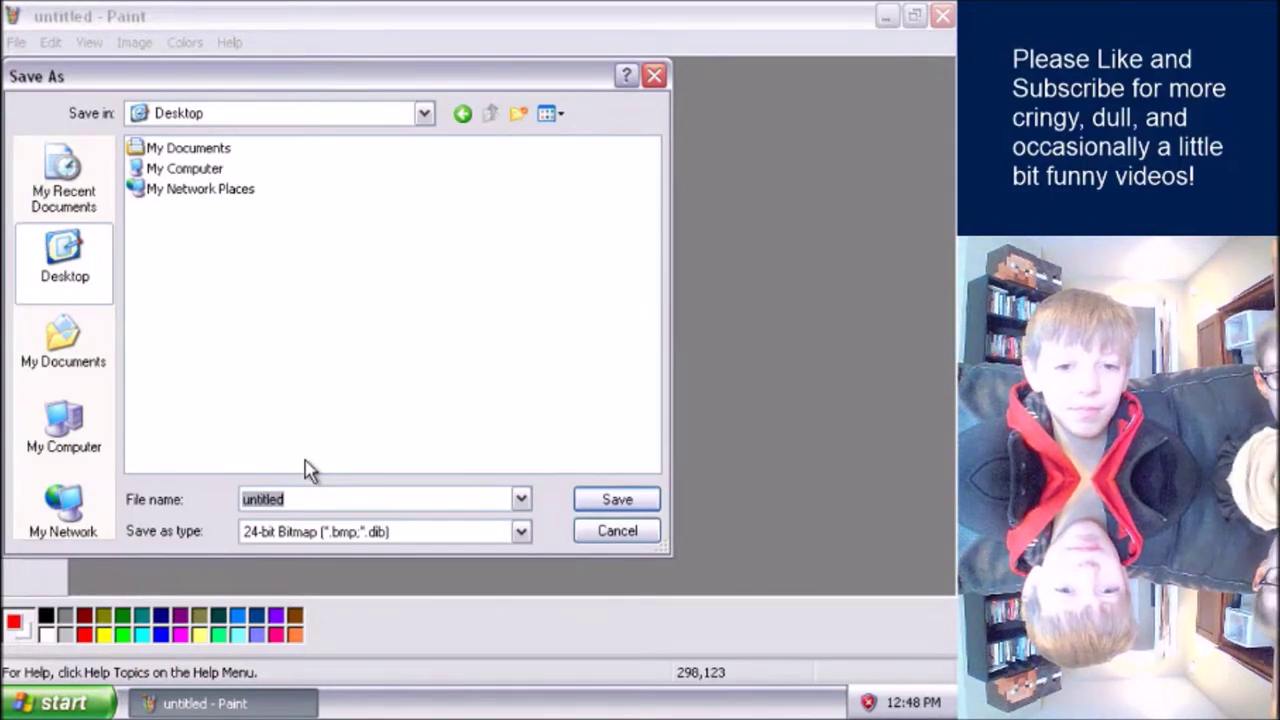
pyautogui.write('GalaxySm')
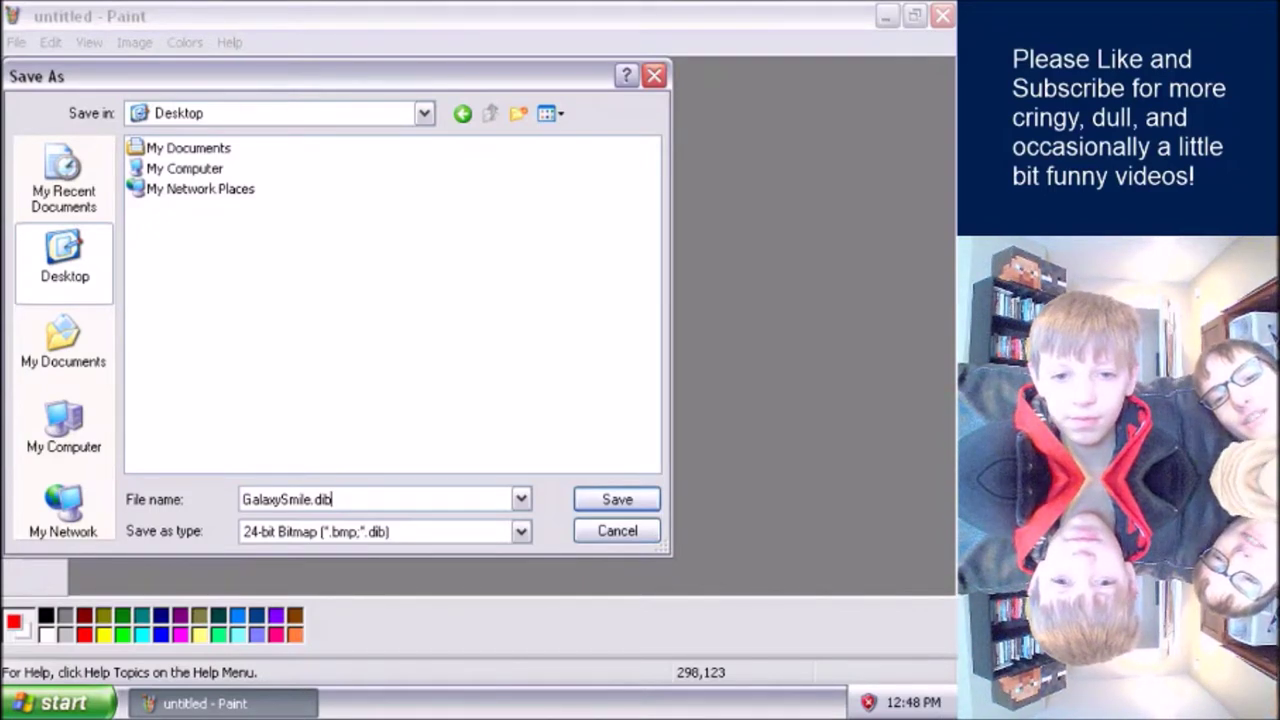
pyautogui.press('Return')
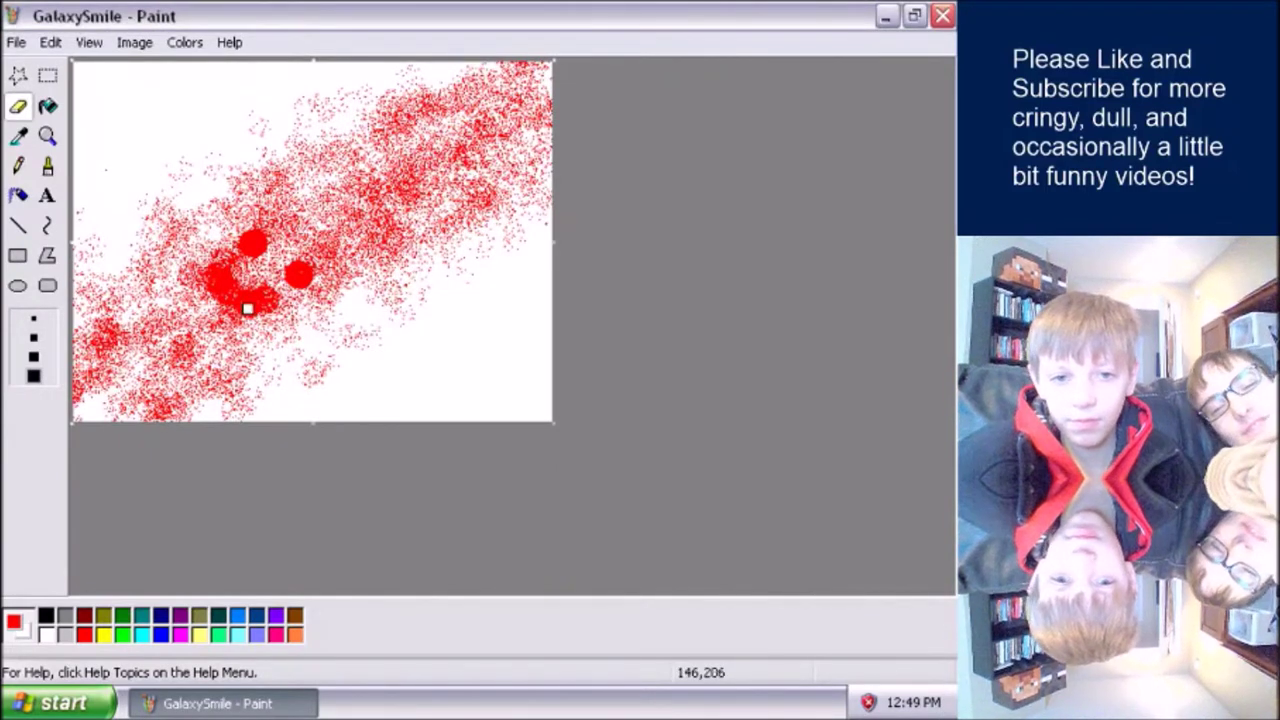
# Step: Erase all of the red airbrush drawing until the canvas is blank white
pyautogui.moveTo(334, 338)
pyautogui.mouseDown()
pyautogui.moveTo(290, 280)
pyautogui.moveTo(423, 231)
pyautogui.moveTo(6, 425)
pyautogui.moveTo(257, 429)
pyautogui.moveTo(47, 437)
pyautogui.moveTo(51, 380)
pyautogui.moveTo(766, 231)
pyautogui.moveTo(20, 181)
pyautogui.moveTo(289, 140)
pyautogui.moveTo(691, 154)
pyautogui.moveTo(651, 89)
pyautogui.moveTo(201, 155)
pyautogui.moveTo(68, 115)
pyautogui.mouseUp()
pyautogui.moveTo(313, 117)
pyautogui.mouseDown()
pyautogui.moveTo(411, 91)
pyautogui.moveTo(369, 100)
pyautogui.moveTo(404, 77)
pyautogui.mouseUp()
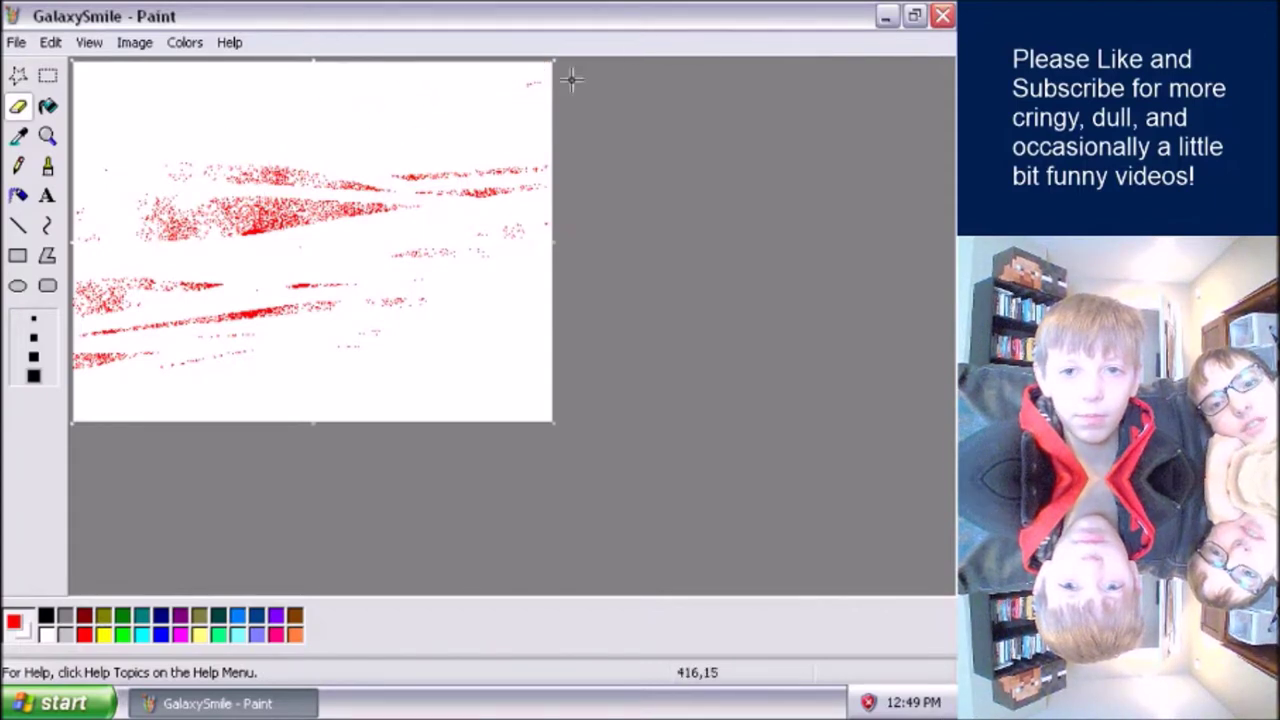
pyautogui.moveTo(527, 86)
pyautogui.mouseDown()
pyautogui.moveTo(496, 192)
pyautogui.moveTo(535, 212)
pyautogui.moveTo(582, 156)
pyautogui.moveTo(391, 150)
pyautogui.mouseUp()
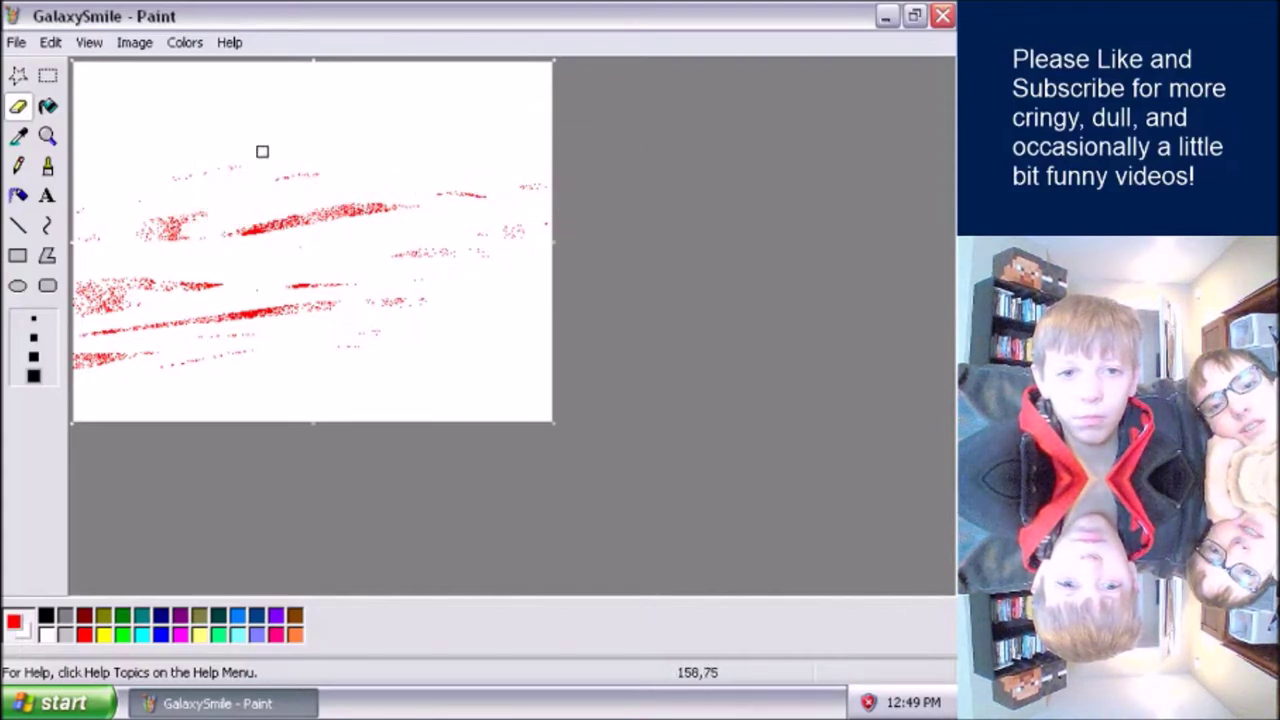
pyautogui.moveTo(210, 193)
pyautogui.mouseDown()
pyautogui.moveTo(591, 271)
pyautogui.moveTo(617, 171)
pyautogui.moveTo(548, 160)
pyautogui.moveTo(161, 236)
pyautogui.mouseUp()
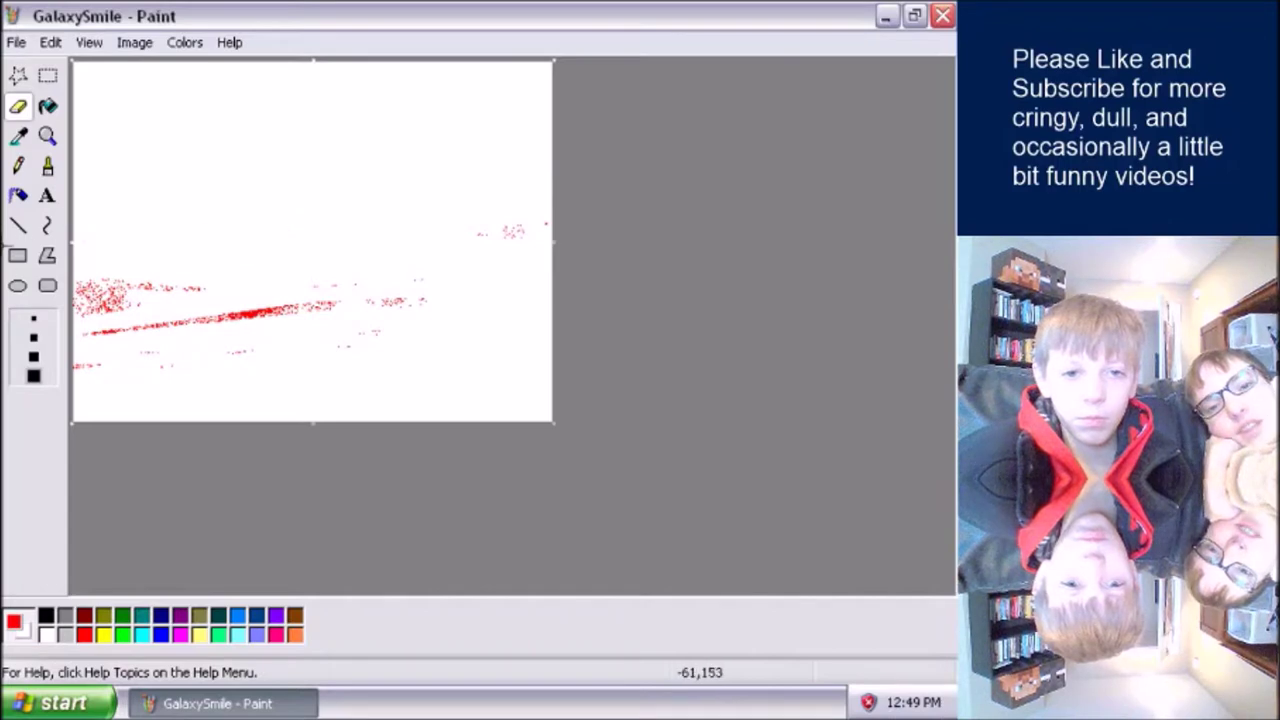
pyautogui.moveTo(212, 319); pyautogui.dragTo(310, 269)
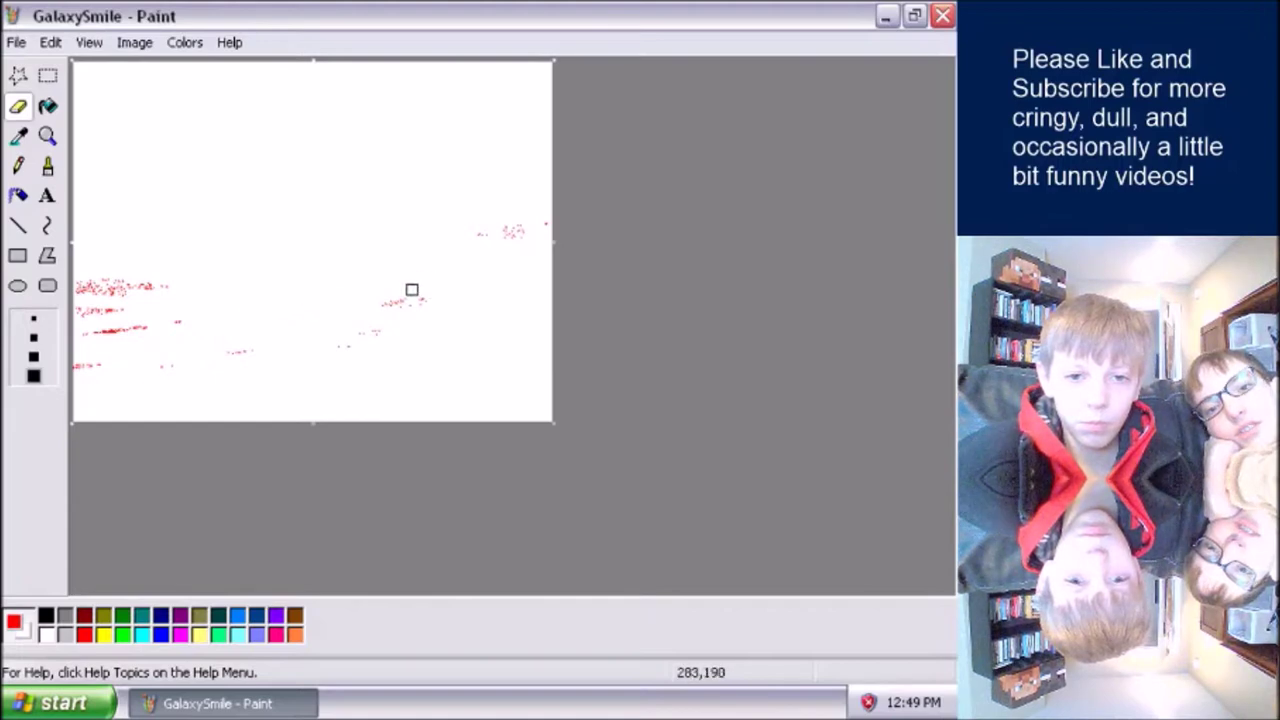
pyautogui.moveTo(369, 310); pyautogui.dragTo(340, 346)
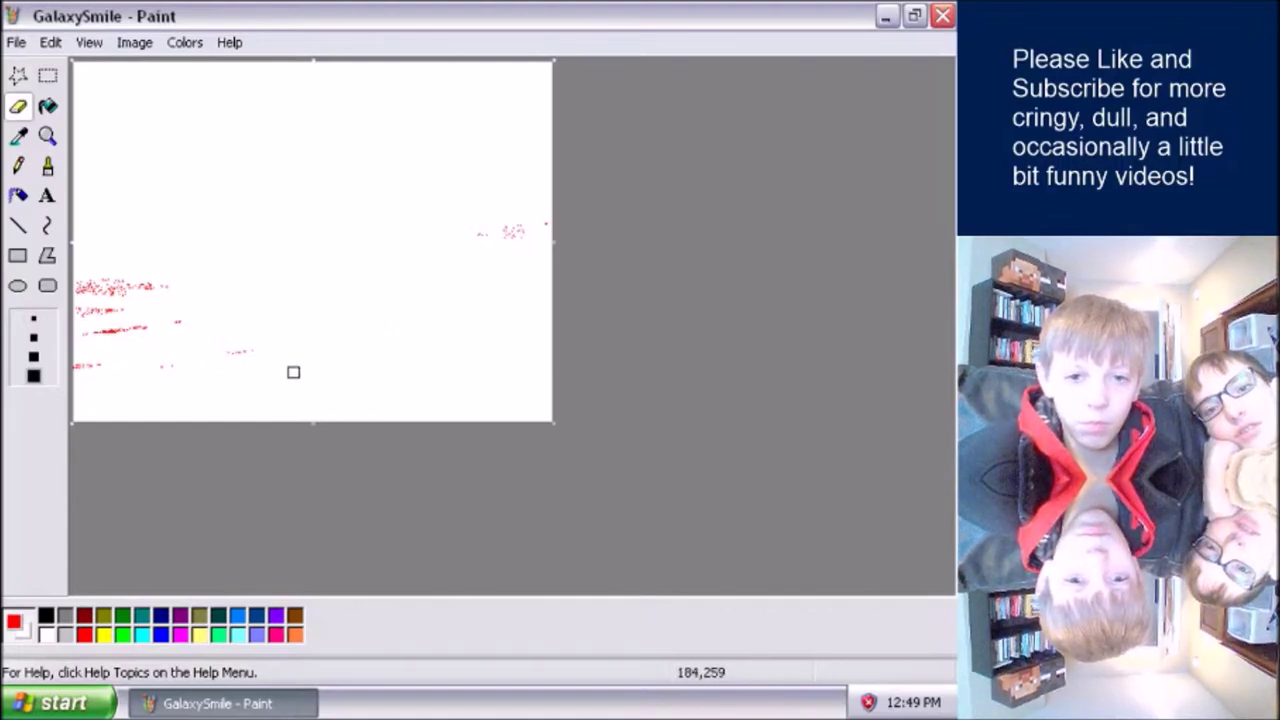
pyautogui.moveTo(444, 342)
pyautogui.mouseDown()
pyautogui.moveTo(249, 307)
pyautogui.moveTo(140, 325)
pyautogui.moveTo(124, 289)
pyautogui.mouseUp()
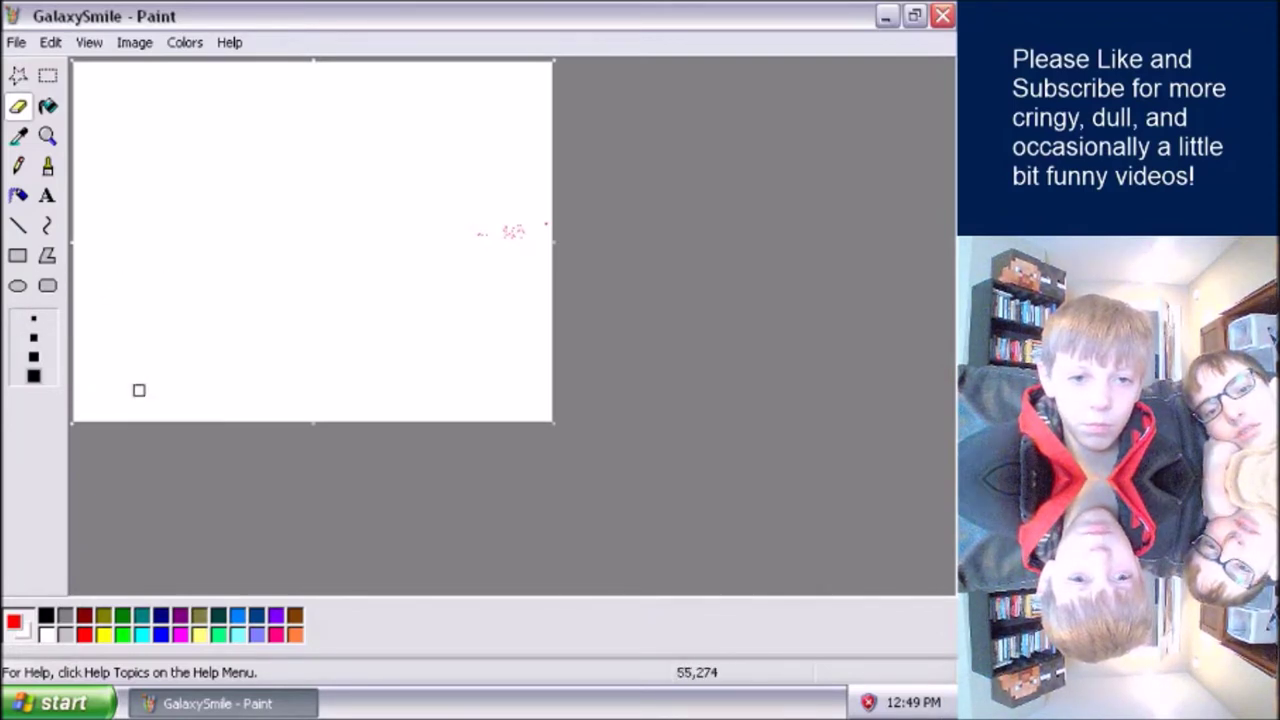
pyautogui.moveTo(500, 238); pyautogui.dragTo(524, 233)
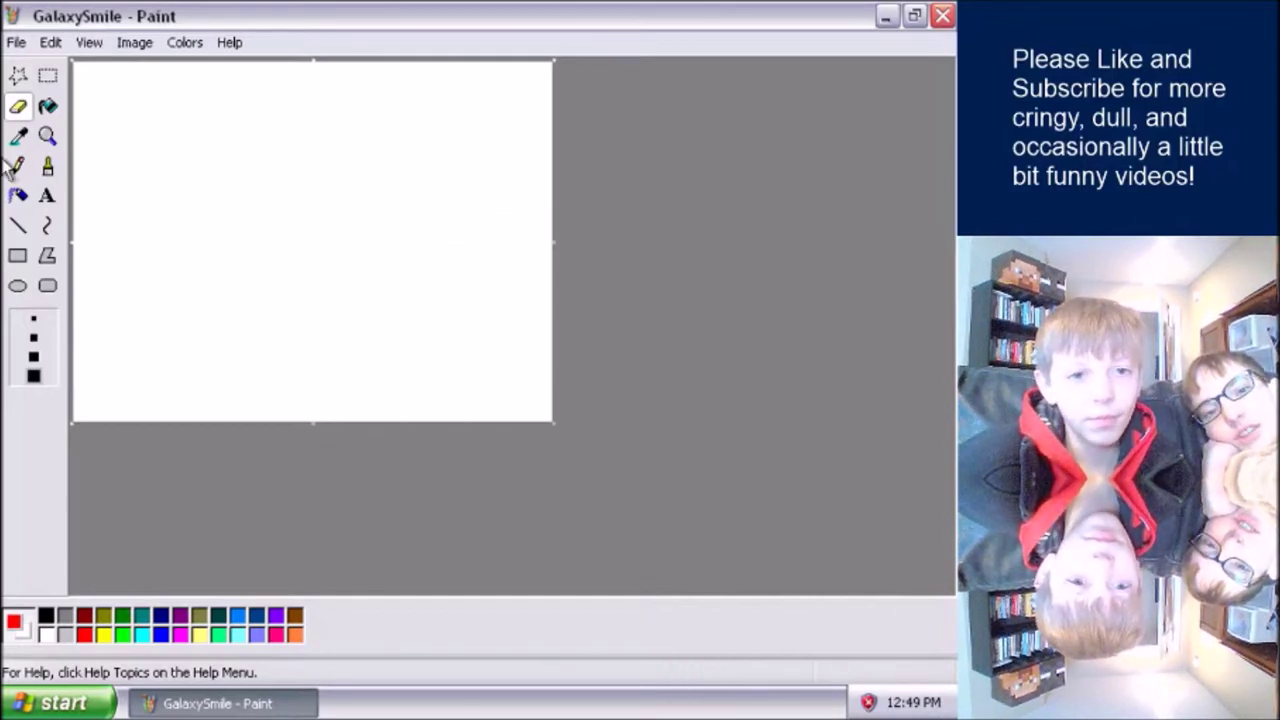
# Step: Fill the canvas with red and refill it with black, and spray white star specks all over it with the Airbrush
pyautogui.click(48, 107)
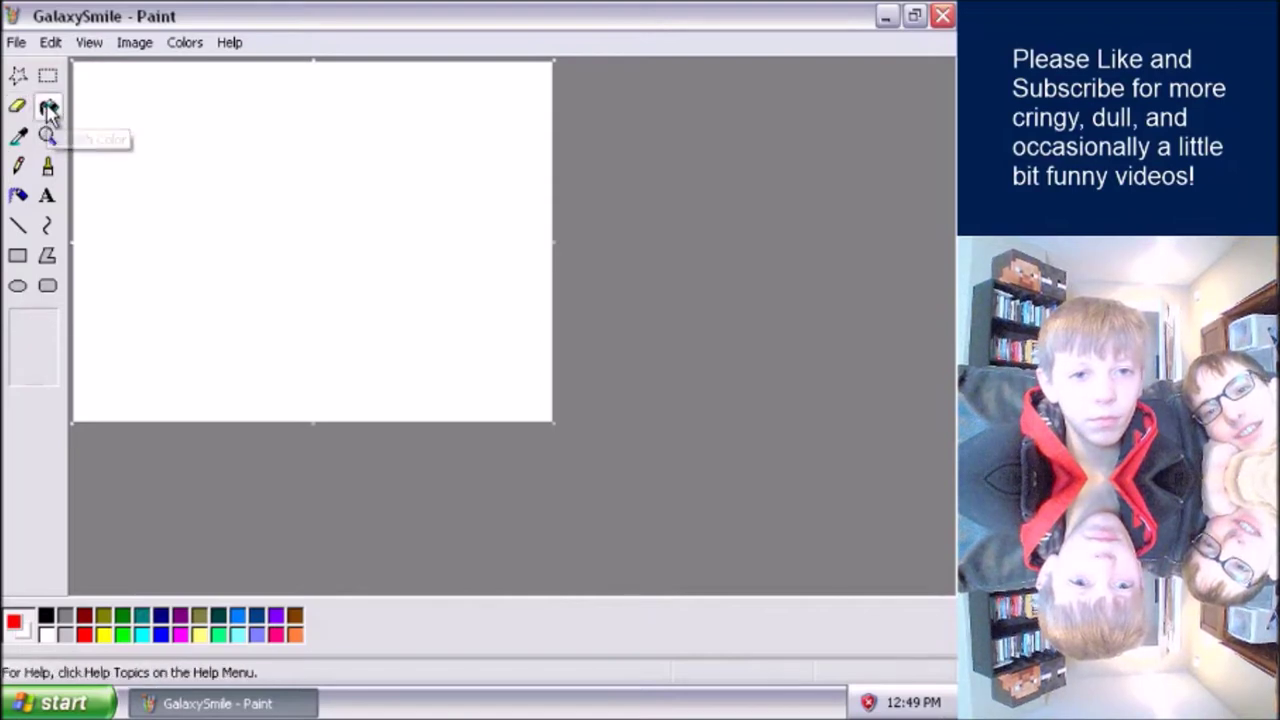
pyautogui.click(143, 117)
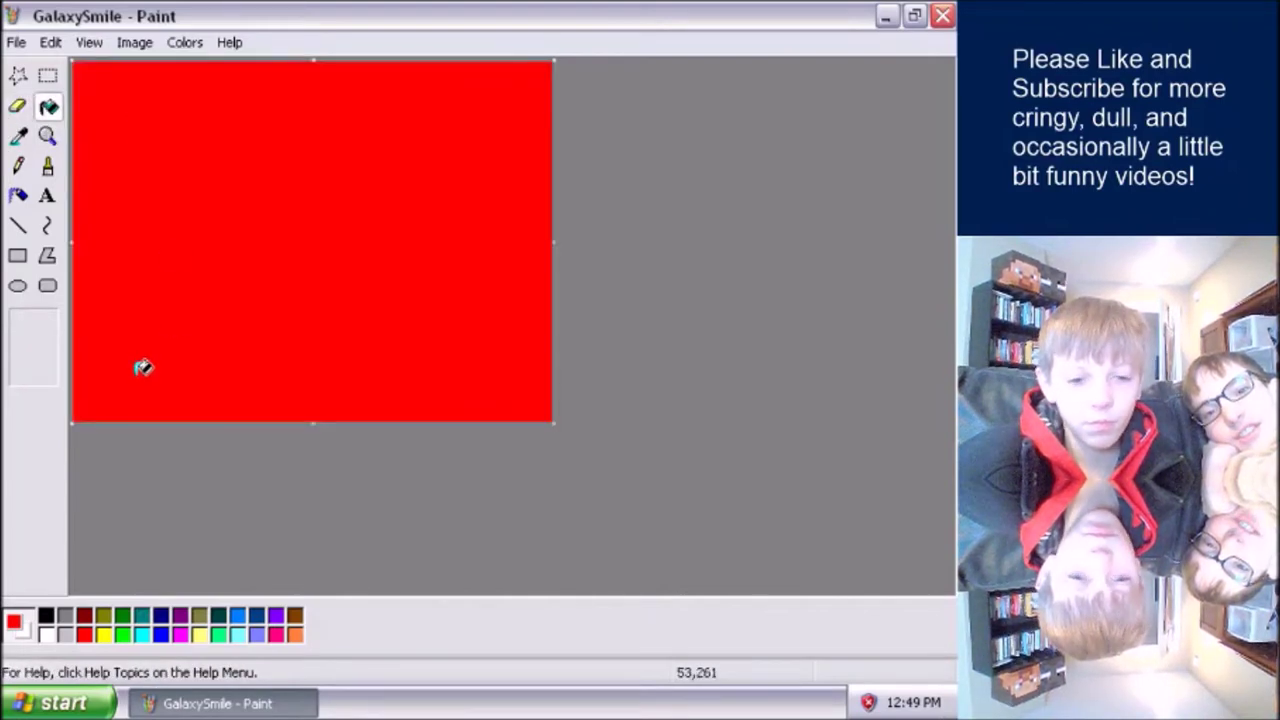
pyautogui.click(286, 362)
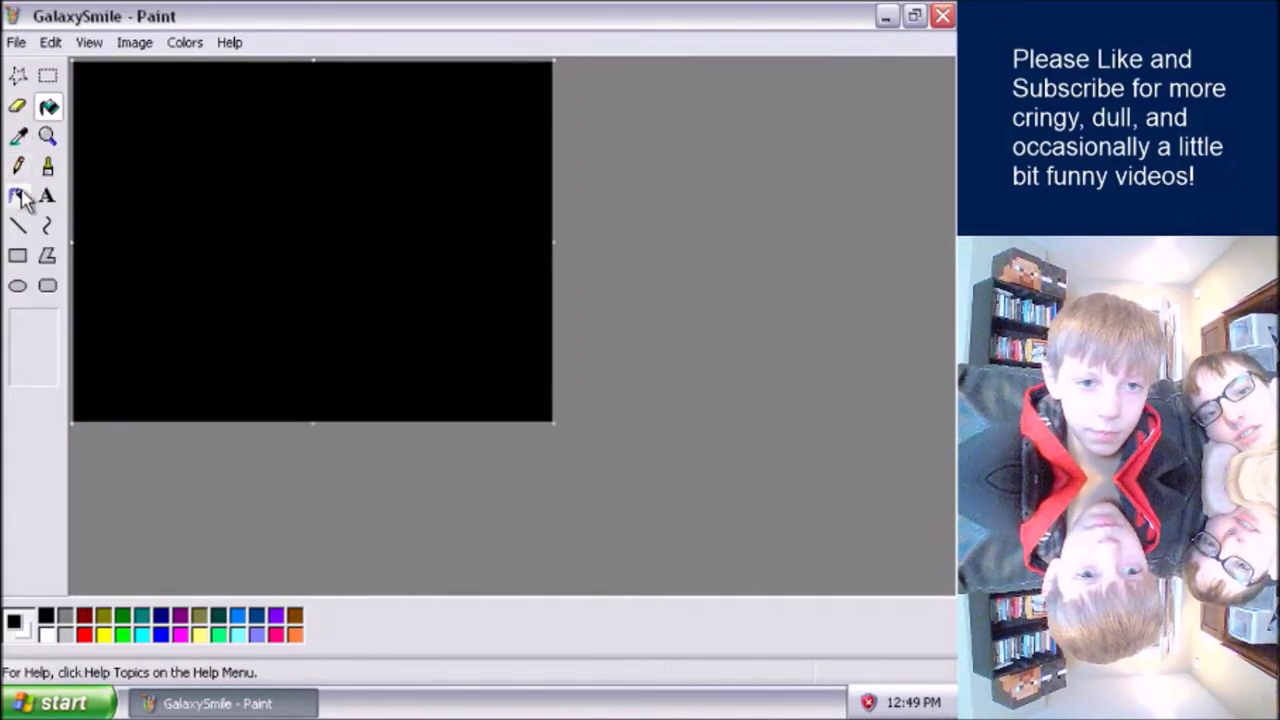
pyautogui.click(19, 196)
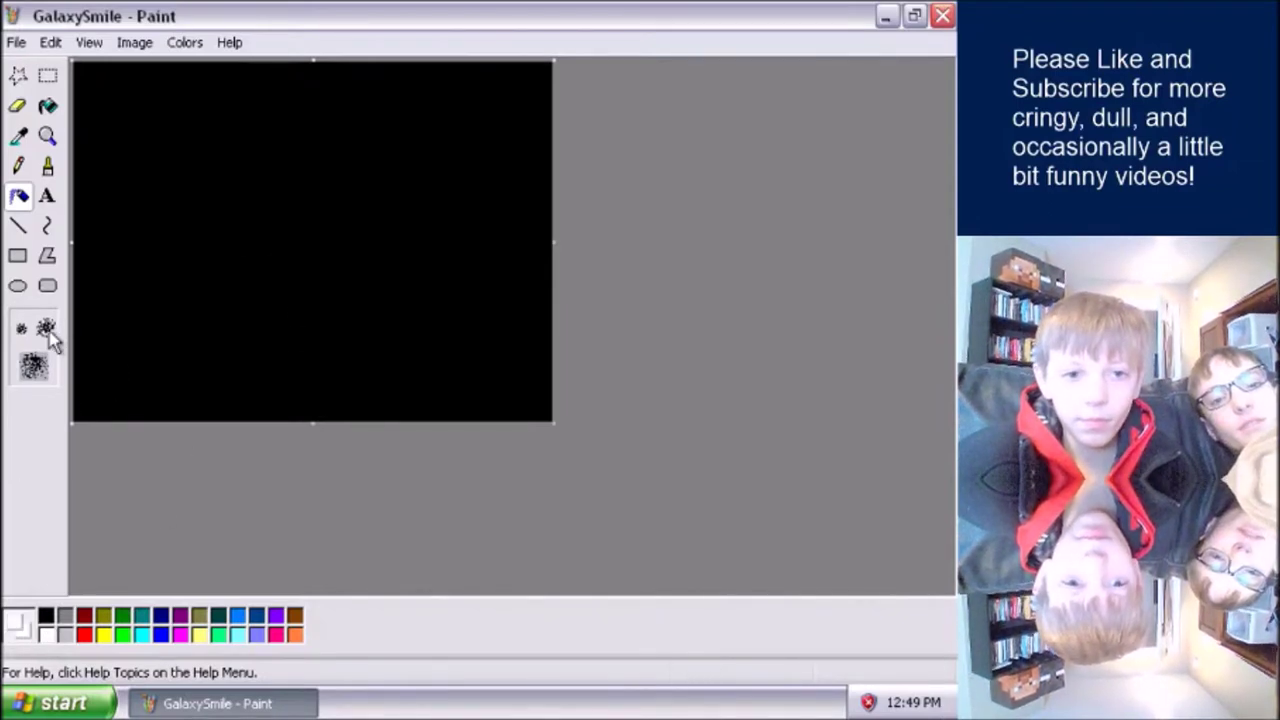
pyautogui.moveTo(96, 386)
pyautogui.mouseDown()
pyautogui.moveTo(208, 297)
pyautogui.moveTo(190, 340)
pyautogui.moveTo(110, 330)
pyautogui.moveTo(304, 120)
pyautogui.moveTo(412, 100)
pyautogui.moveTo(328, 44)
pyautogui.moveTo(414, 23)
pyautogui.moveTo(286, 51)
pyautogui.moveTo(375, 14)
pyautogui.moveTo(497, 22)
pyautogui.moveTo(391, 337)
pyautogui.moveTo(720, 151)
pyautogui.moveTo(433, 292)
pyautogui.moveTo(497, 261)
pyautogui.moveTo(536, 197)
pyautogui.moveTo(509, 143)
pyautogui.moveTo(349, 302)
pyautogui.moveTo(240, 483)
pyautogui.moveTo(109, 429)
pyautogui.moveTo(397, 440)
pyautogui.moveTo(270, 264)
pyautogui.moveTo(397, 192)
pyautogui.moveTo(439, 124)
pyautogui.moveTo(365, 88)
pyautogui.moveTo(429, 23)
pyautogui.moveTo(408, 125)
pyautogui.moveTo(549, 109)
pyautogui.moveTo(280, 313)
pyautogui.mouseUp()
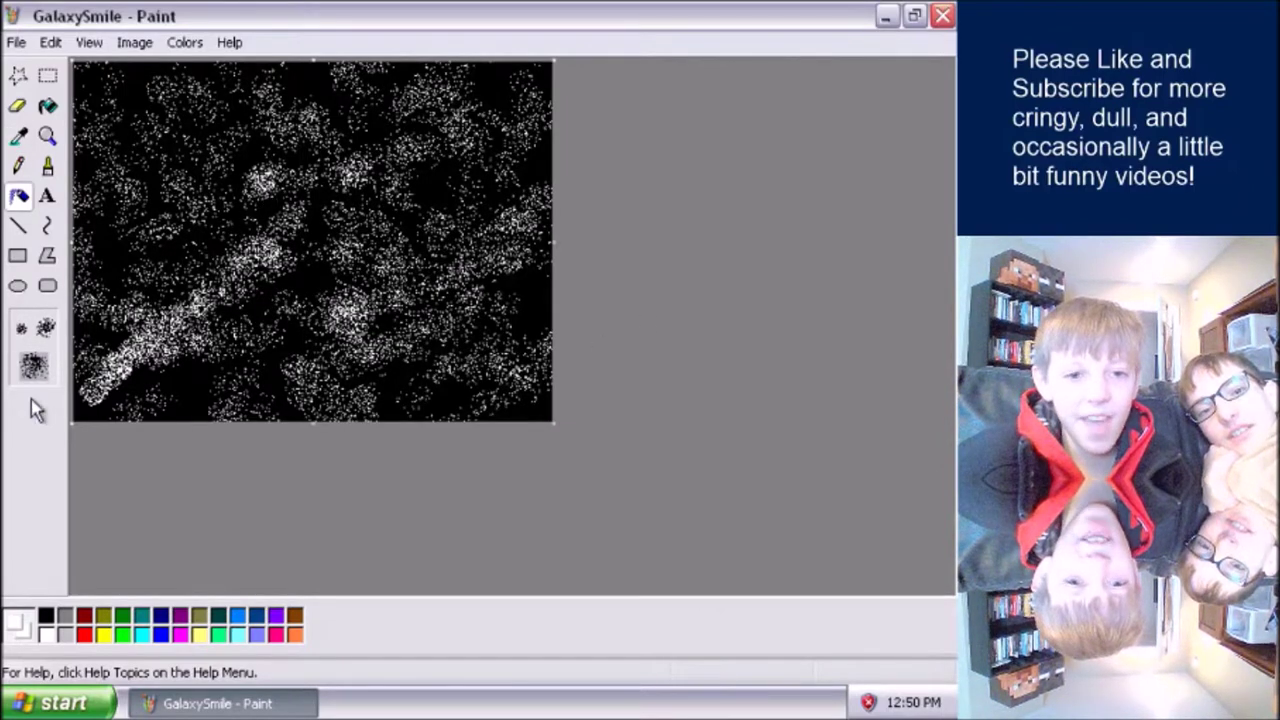
# Step: Try a dark green Brush stroke from the canvas's left edge toward its middle, and undo it
pyautogui.click(19, 107)
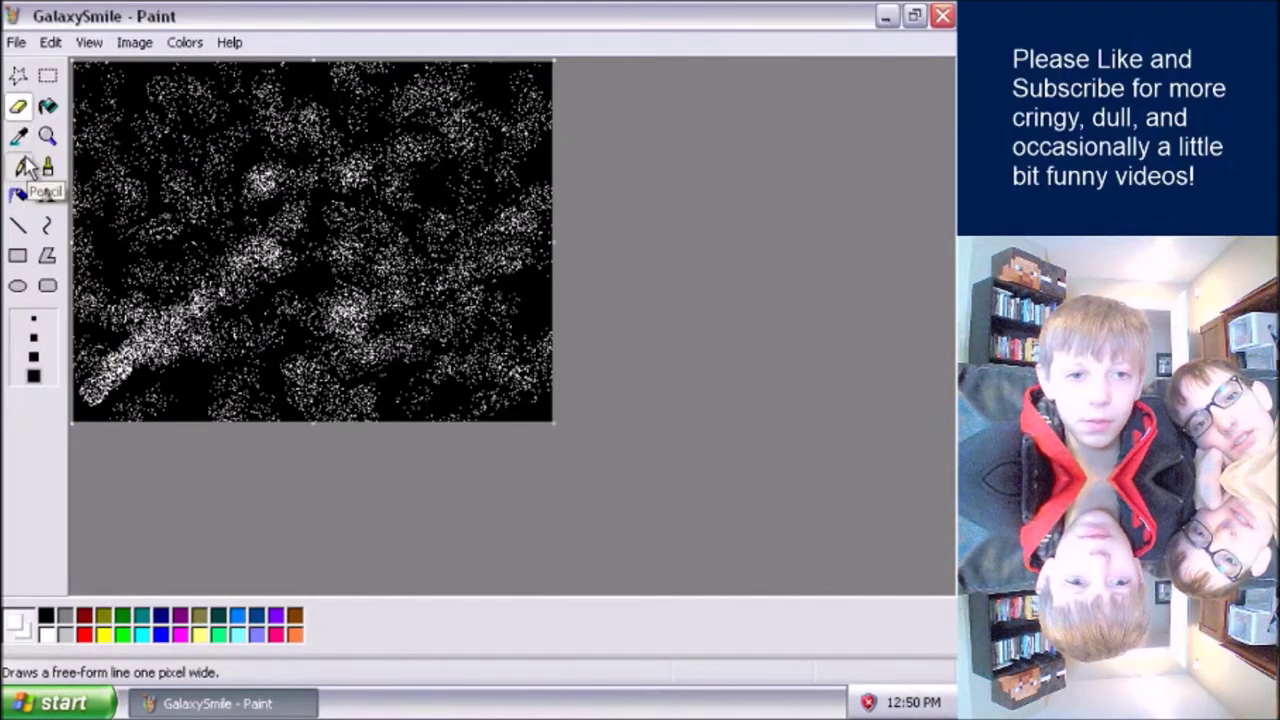
pyautogui.click(19, 166)
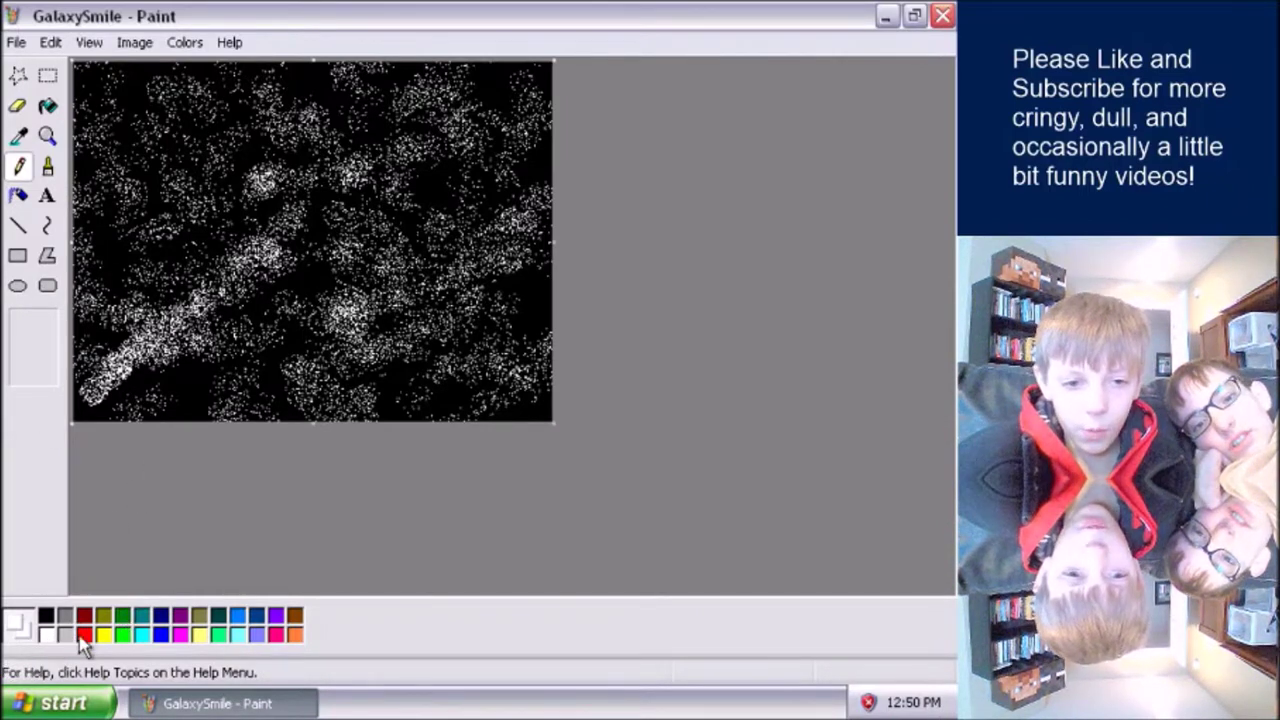
pyautogui.click(124, 636)
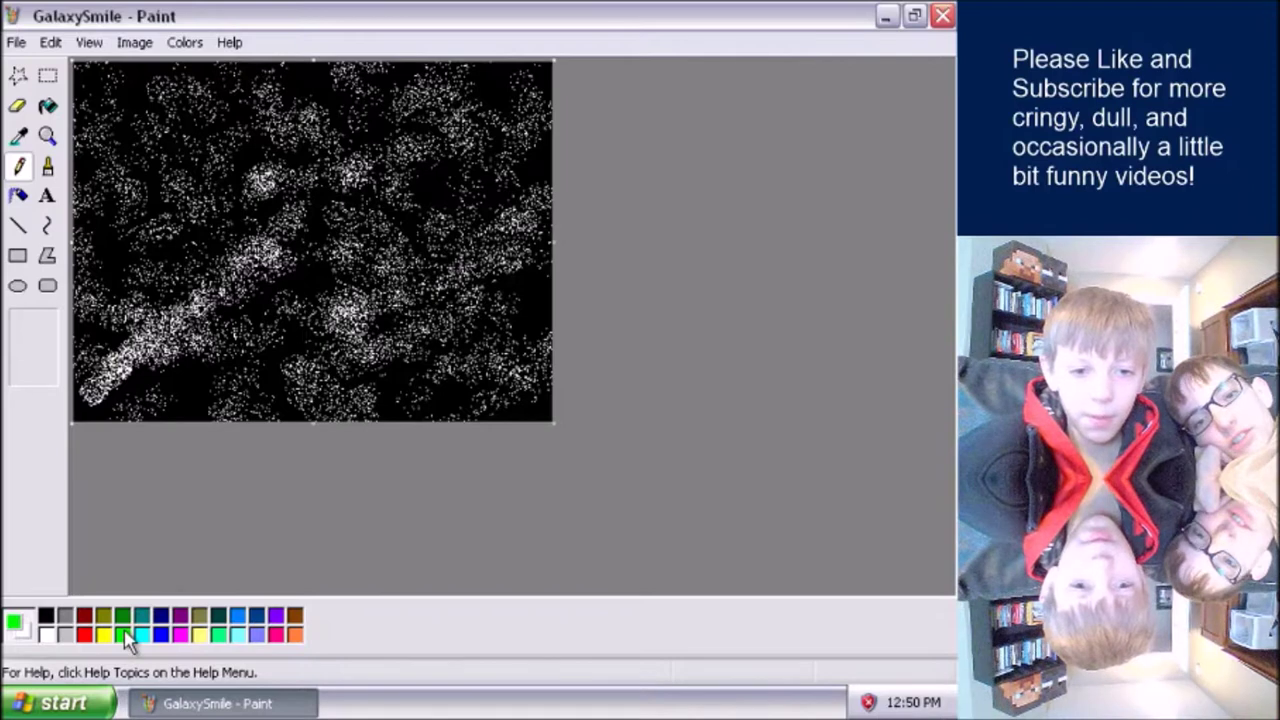
pyautogui.click(129, 620)
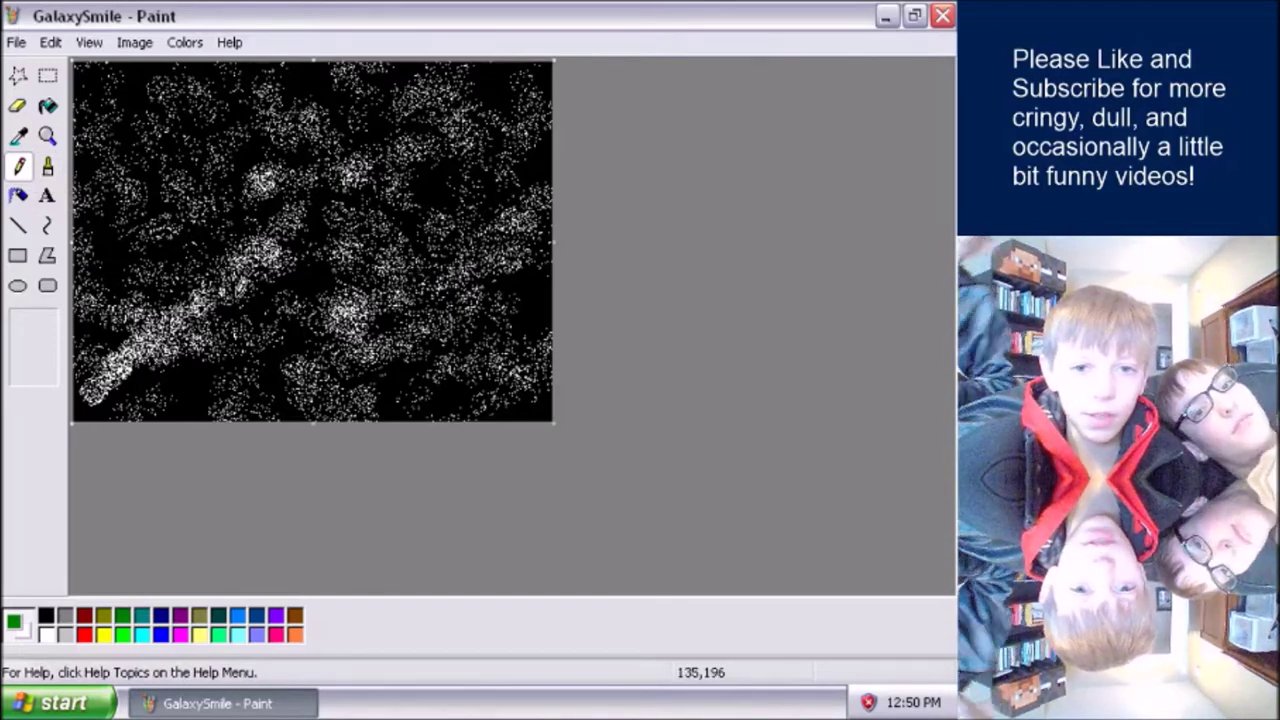
pyautogui.click(47, 166)
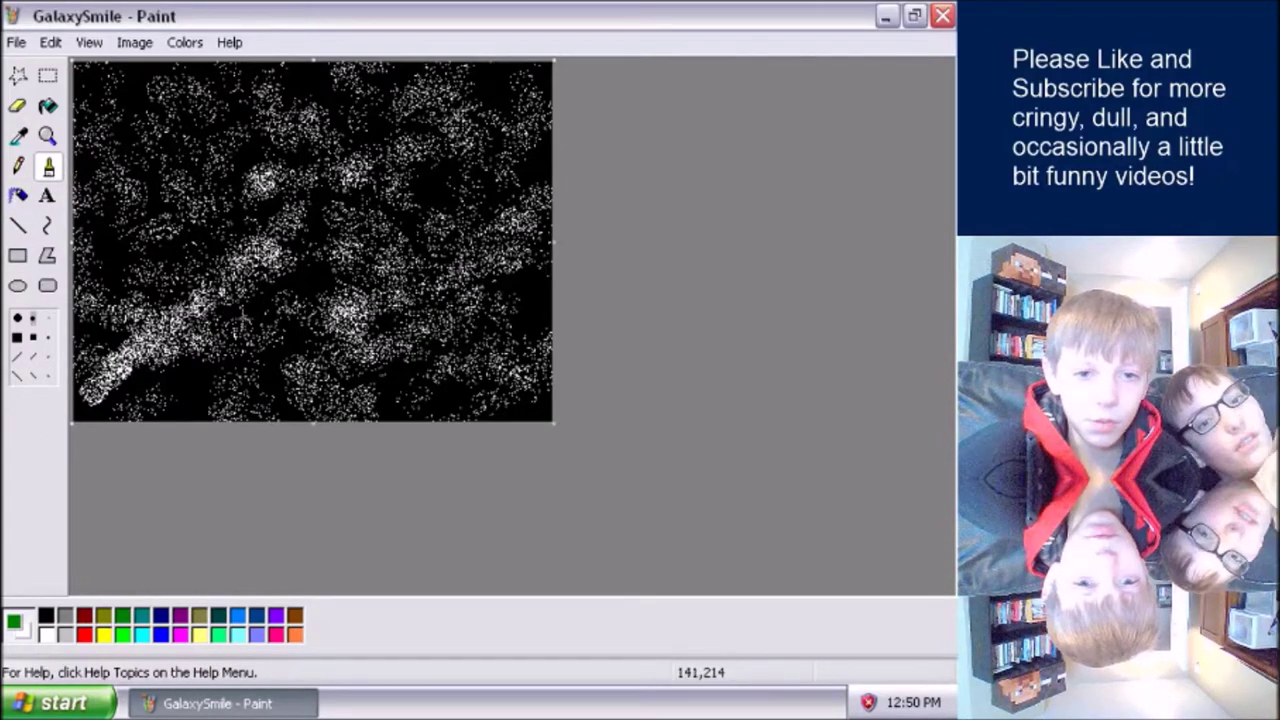
pyautogui.moveTo(266, 297); pyautogui.dragTo(22, 330)
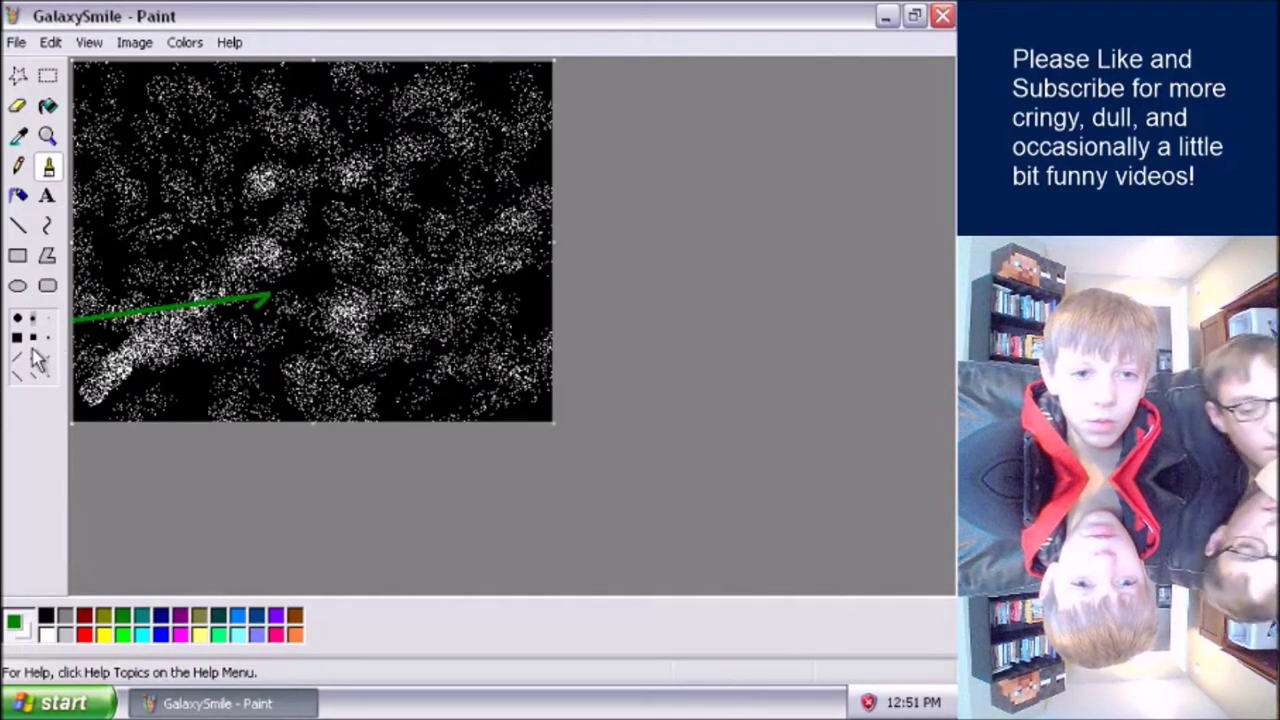
pyautogui.hotkey('ctrl', 'z')
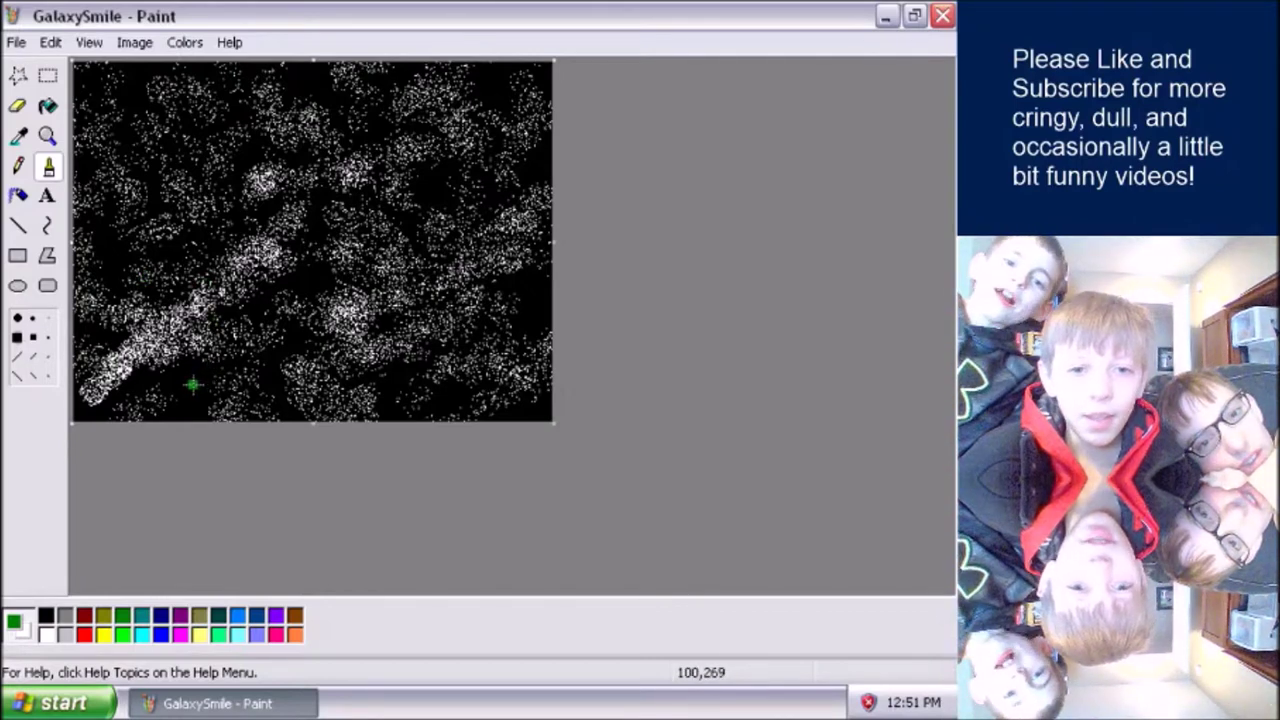
# Step: Try painting a solid dark green mound at the canvas's bottom edge with a diagonal line rising from it, and undo both
pyautogui.moveTo(190, 378)
pyautogui.mouseDown()
pyautogui.moveTo(200, 391)
pyautogui.moveTo(169, 411)
pyautogui.mouseUp()
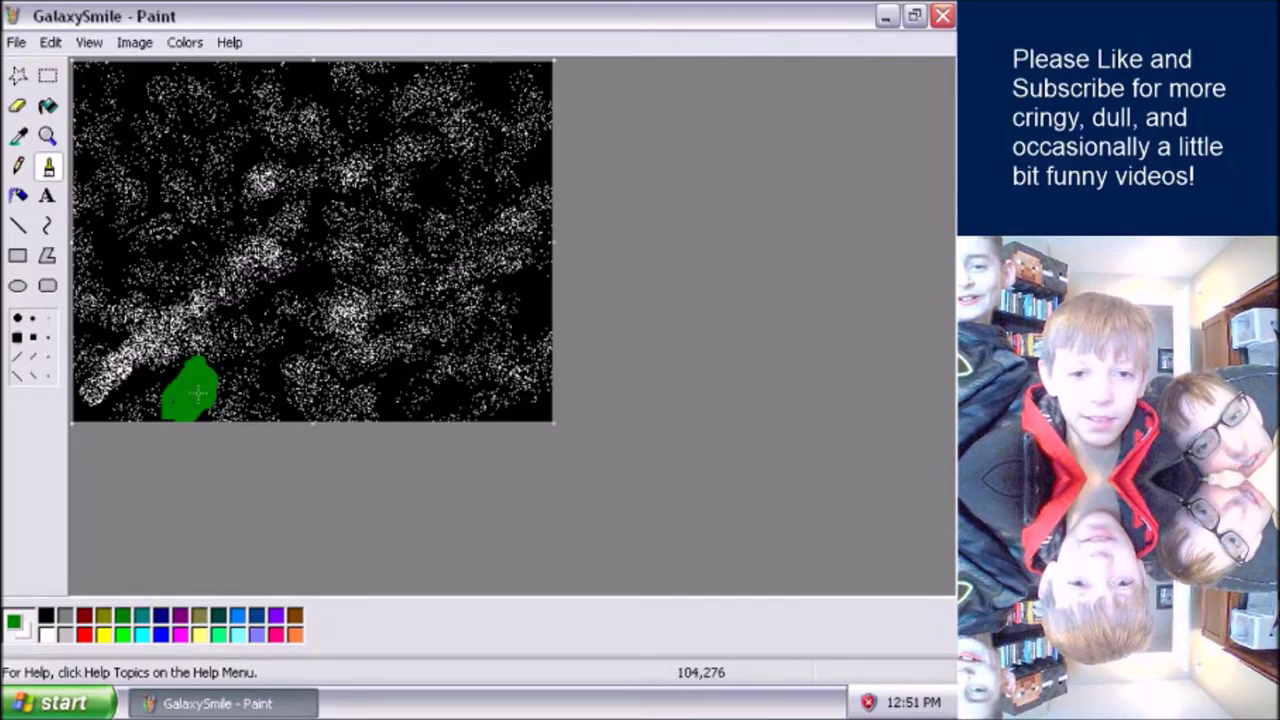
pyautogui.moveTo(187, 402)
pyautogui.mouseDown()
pyautogui.moveTo(218, 379)
pyautogui.moveTo(188, 412)
pyautogui.mouseUp()
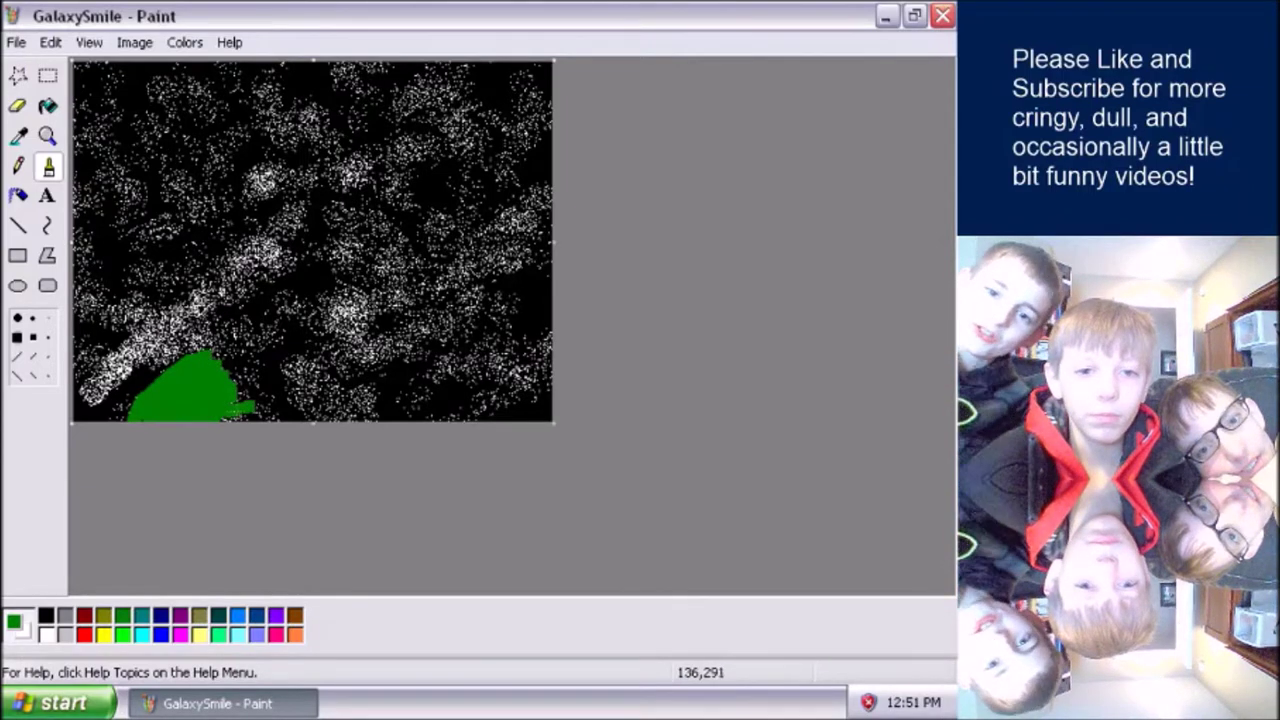
pyautogui.moveTo(232, 408); pyautogui.dragTo(455, 135)
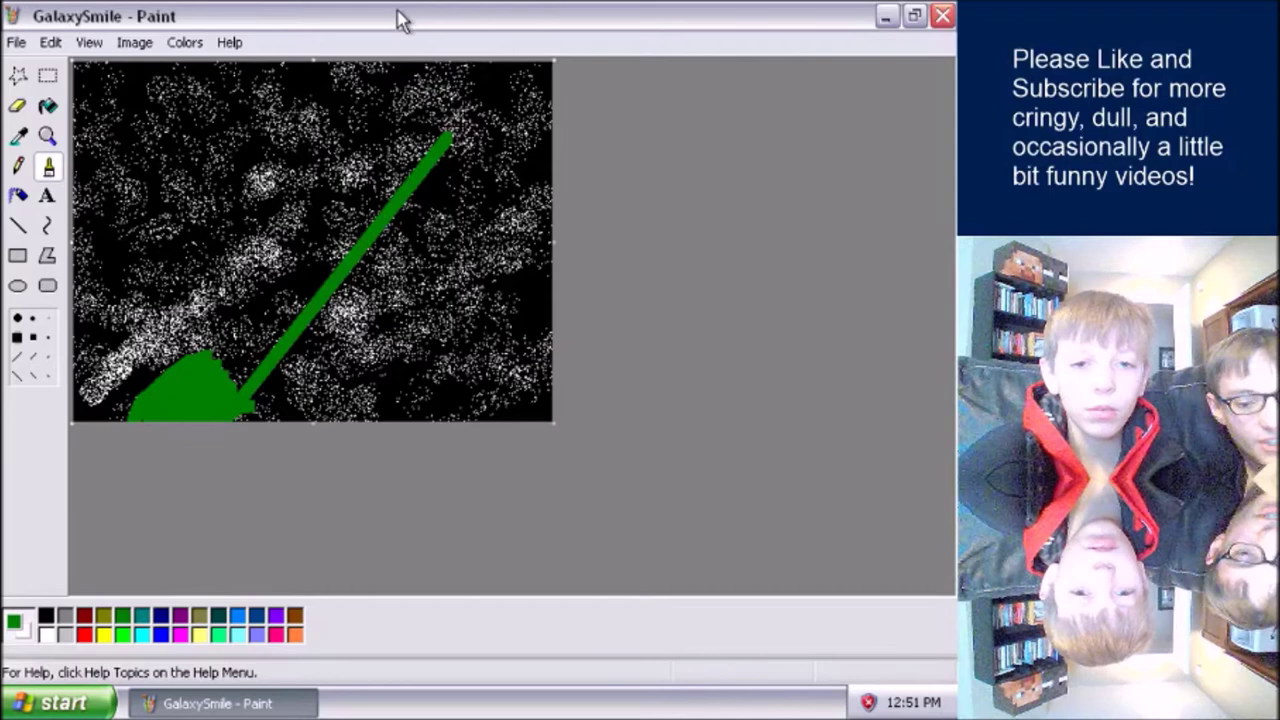
pyautogui.hotkey('ctrl', 'z')
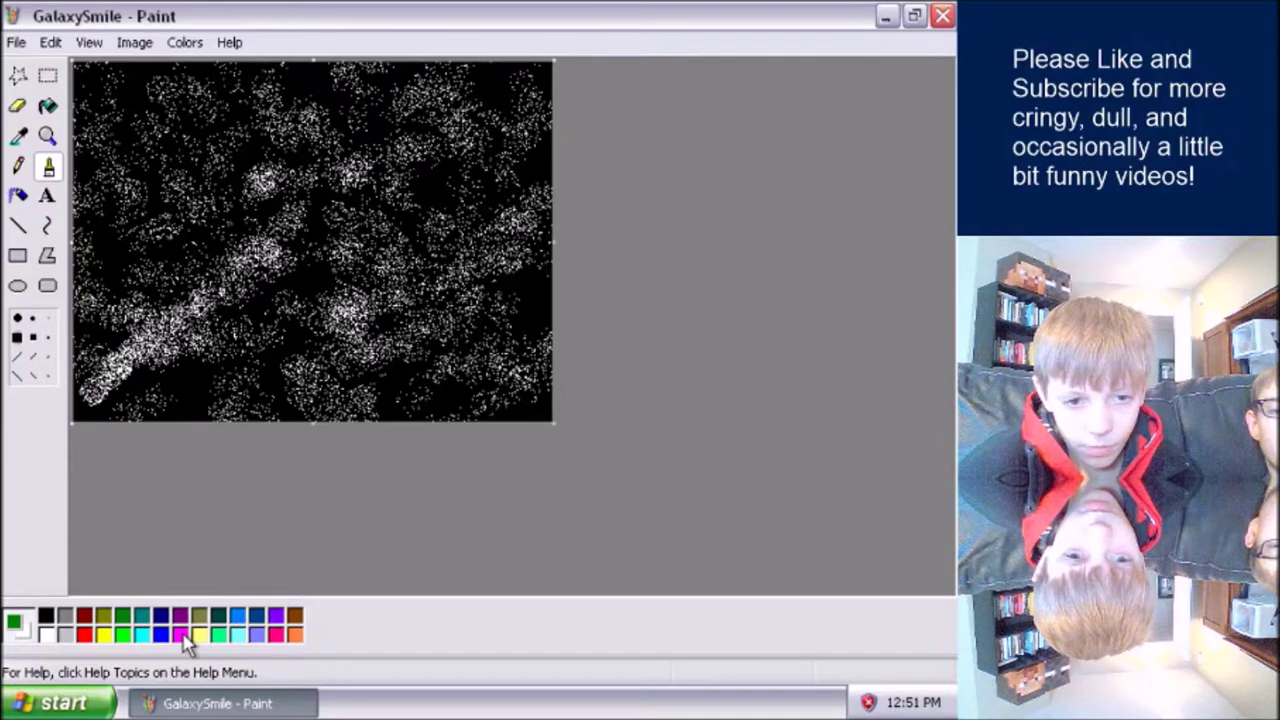
# Step: Try brushing a thick white slanted oval outline right of the canvas's centre, and undo it
pyautogui.click(46, 635)
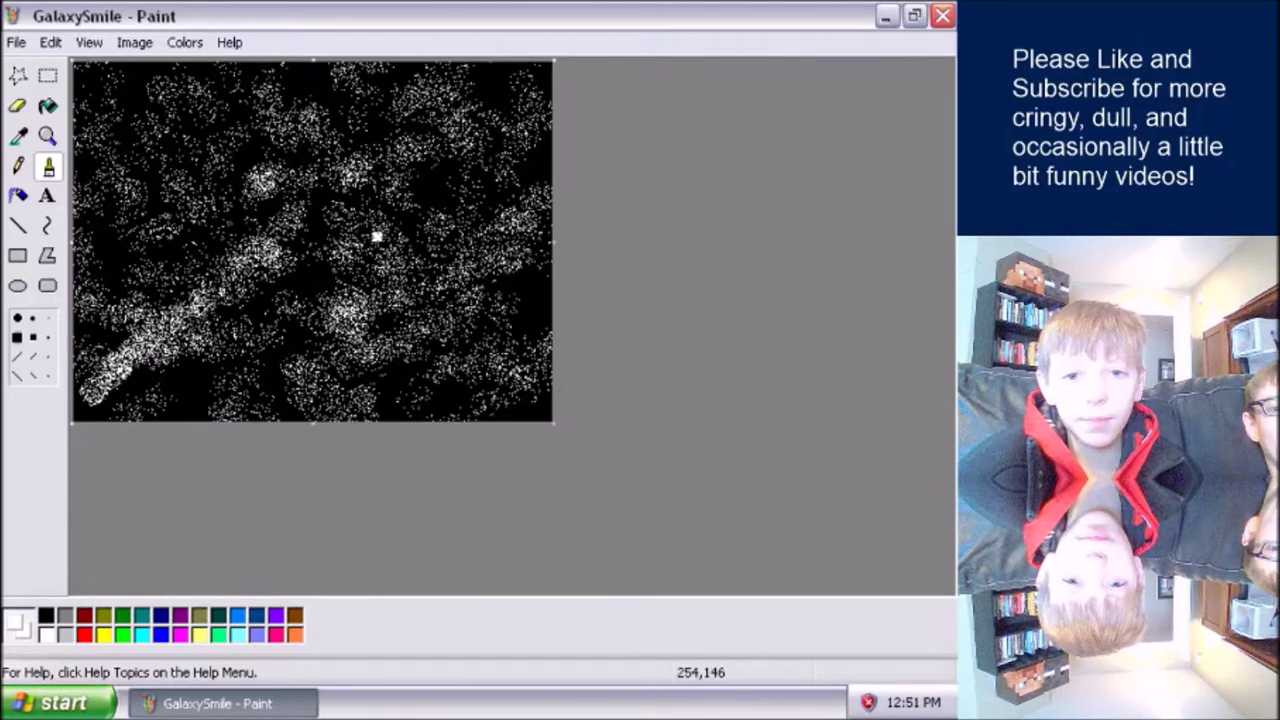
pyautogui.moveTo(374, 253)
pyautogui.mouseDown()
pyautogui.moveTo(329, 253)
pyautogui.moveTo(357, 172)
pyautogui.moveTo(399, 133)
pyautogui.moveTo(435, 177)
pyautogui.moveTo(370, 260)
pyautogui.moveTo(322, 266)
pyautogui.moveTo(355, 206)
pyautogui.mouseUp()
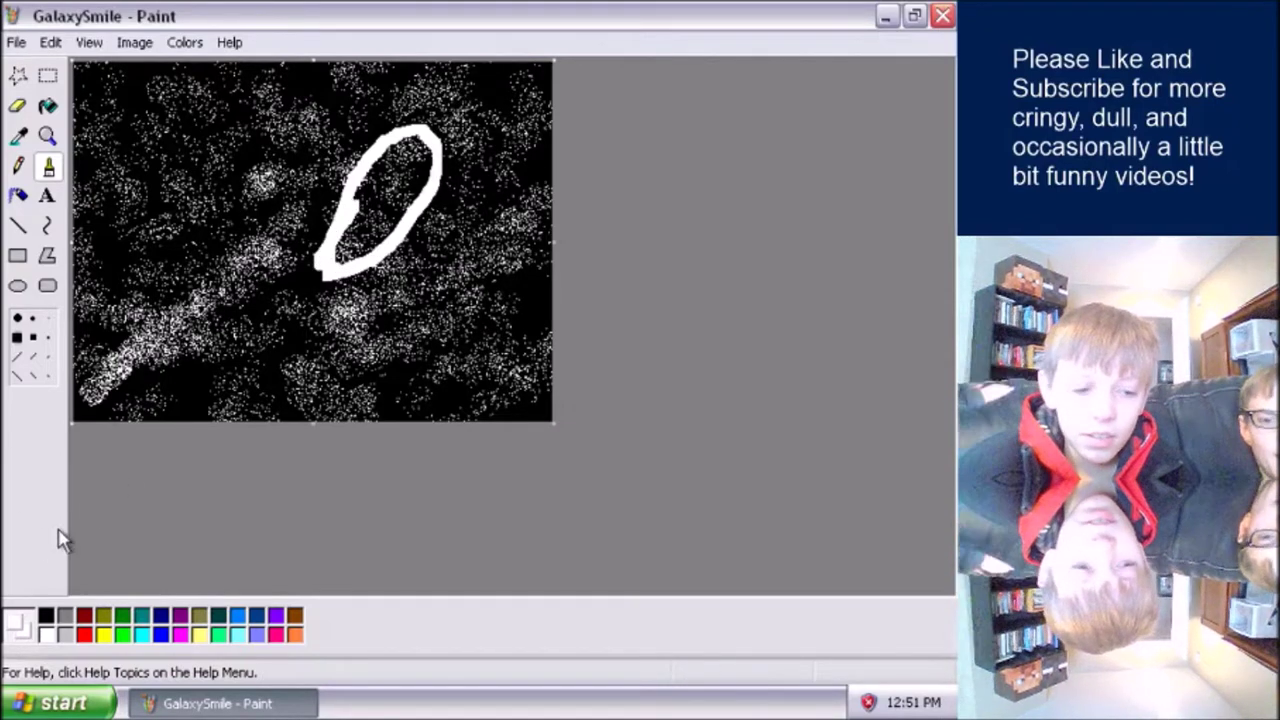
pyautogui.hotkey('ctrl', 'z')
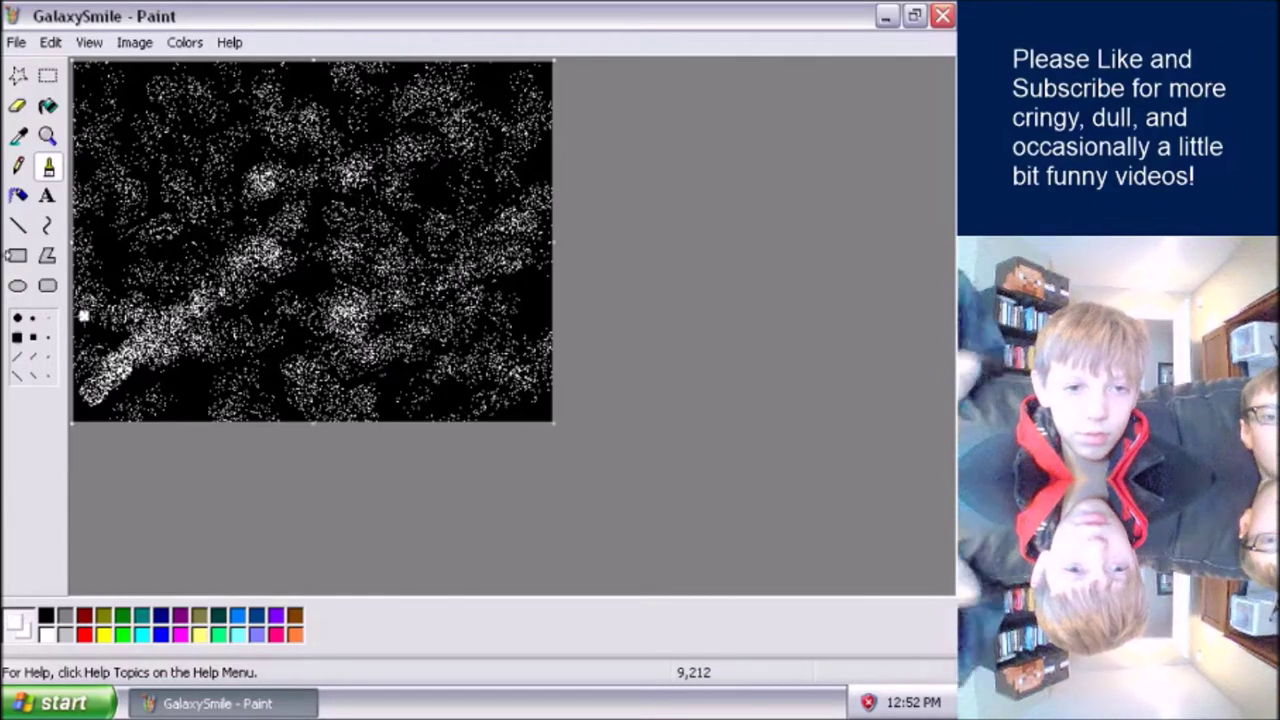
# Step: Draw a large white circle with the Ellipse tool in the canvas's upper-right corner and fill it with white
pyautogui.click(18, 287)
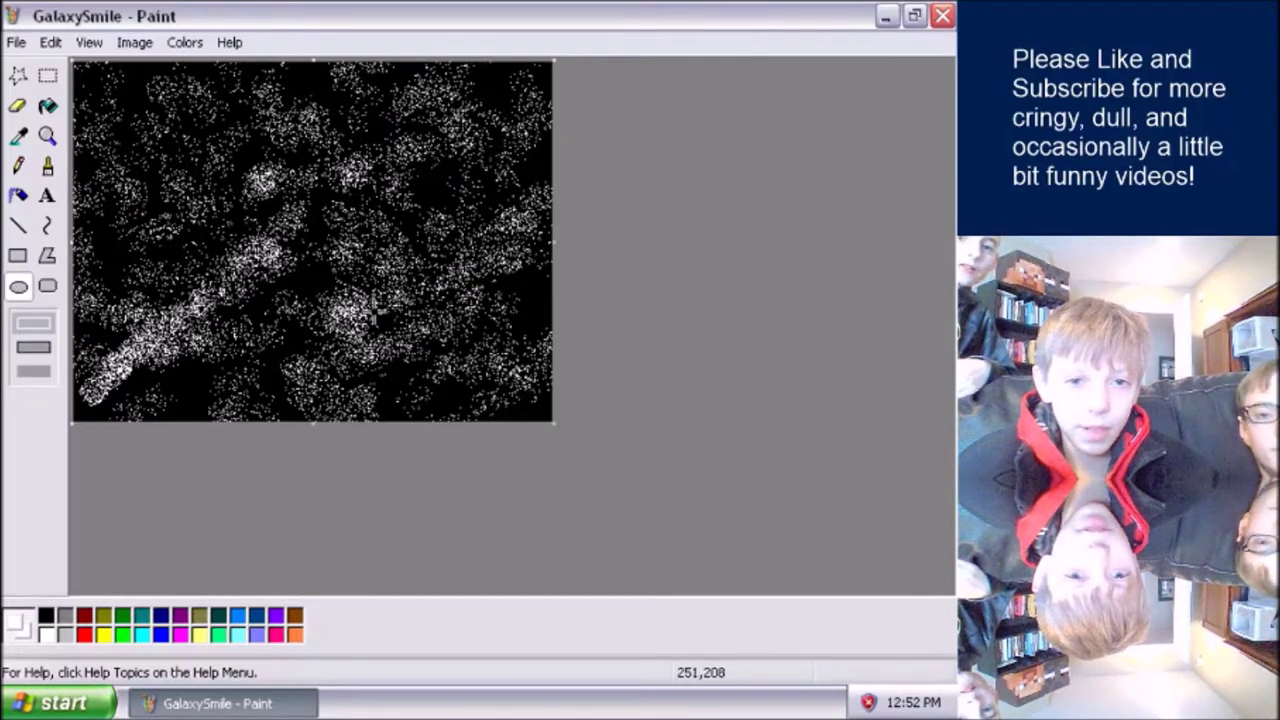
pyautogui.moveTo(350, 252); pyautogui.dragTo(551, 65)
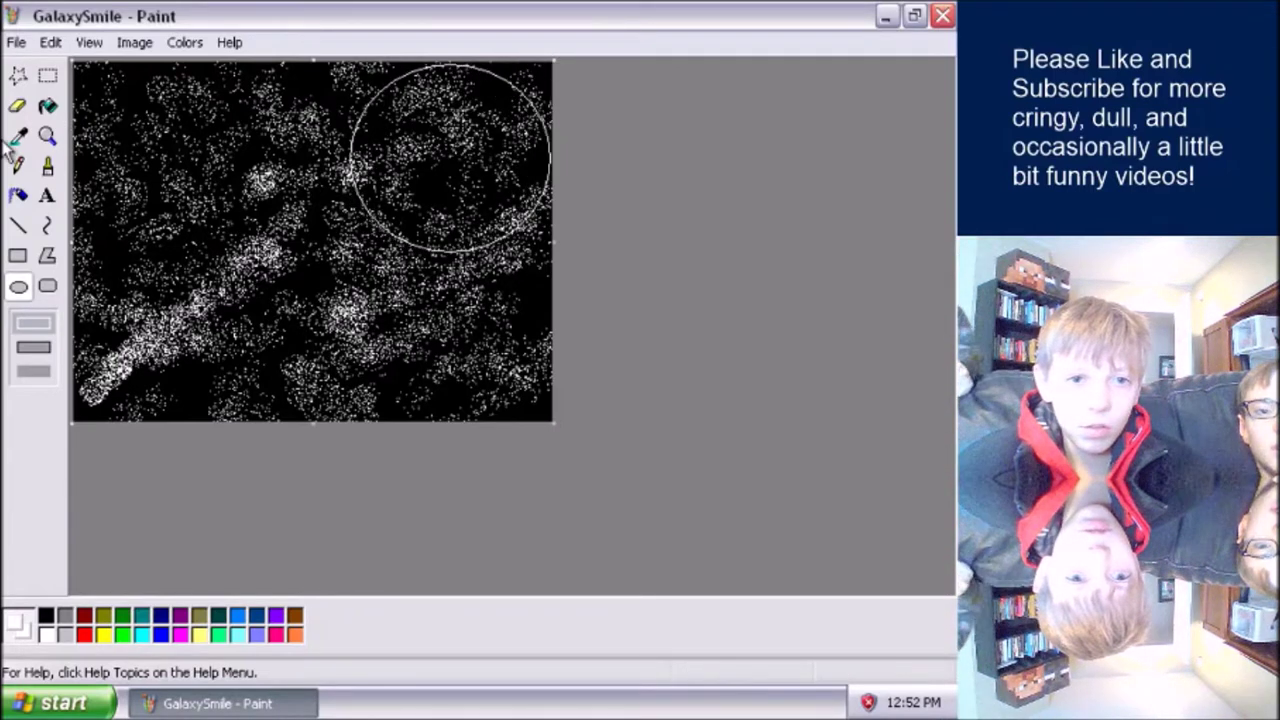
pyautogui.click(48, 108)
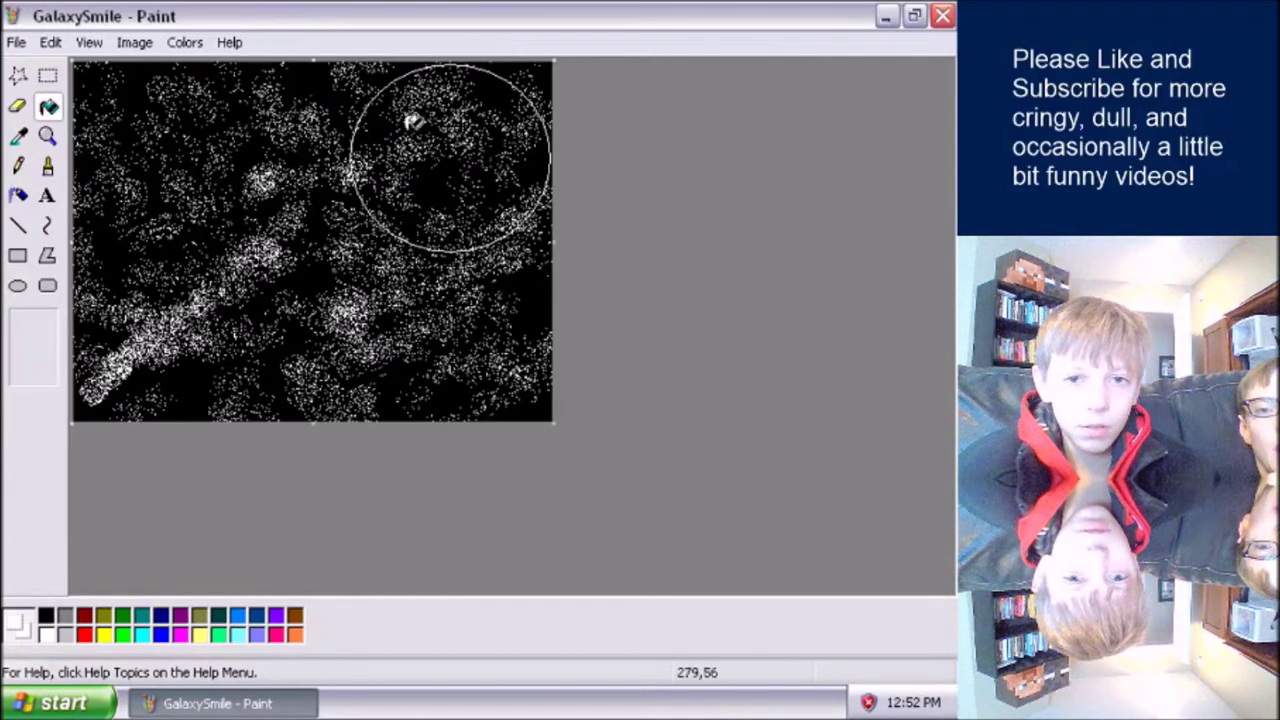
pyautogui.click(392, 144)
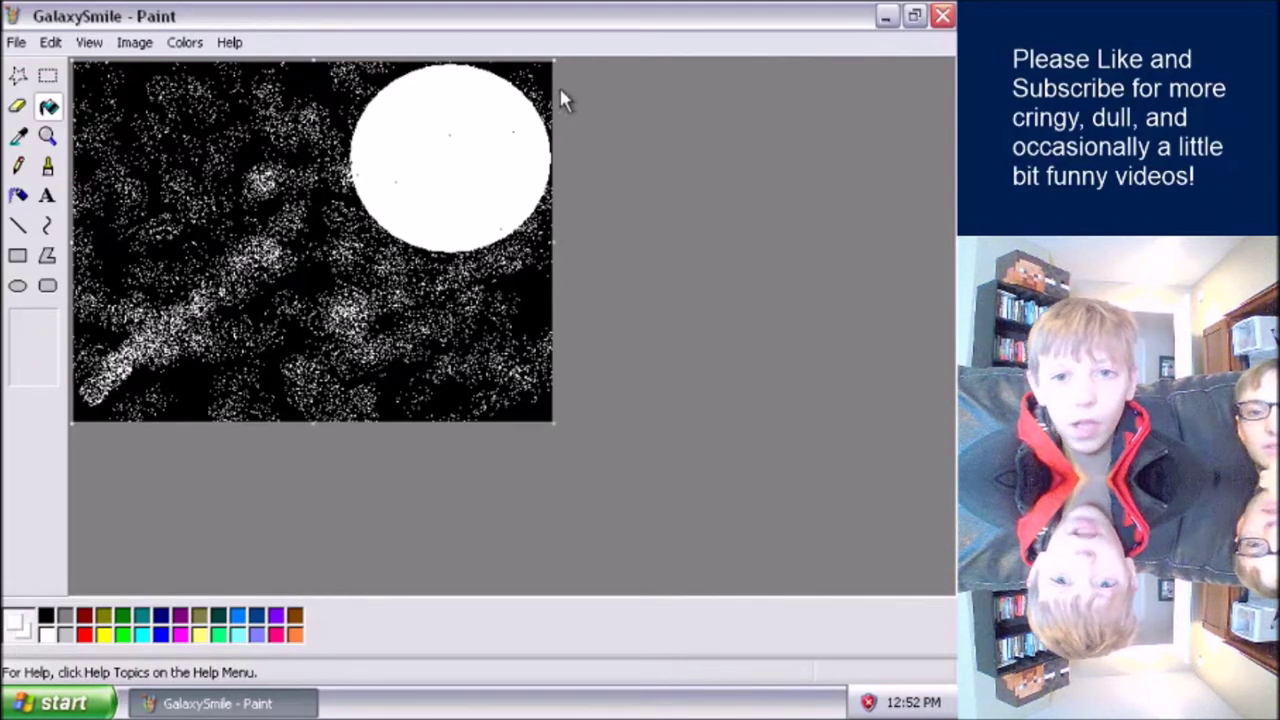
# Step: Try dabbing light gray crater spots and a scribble onto the white moon with the Brush, and undo the latest strokes
pyautogui.click(48, 135)
pyautogui.click(48, 135)
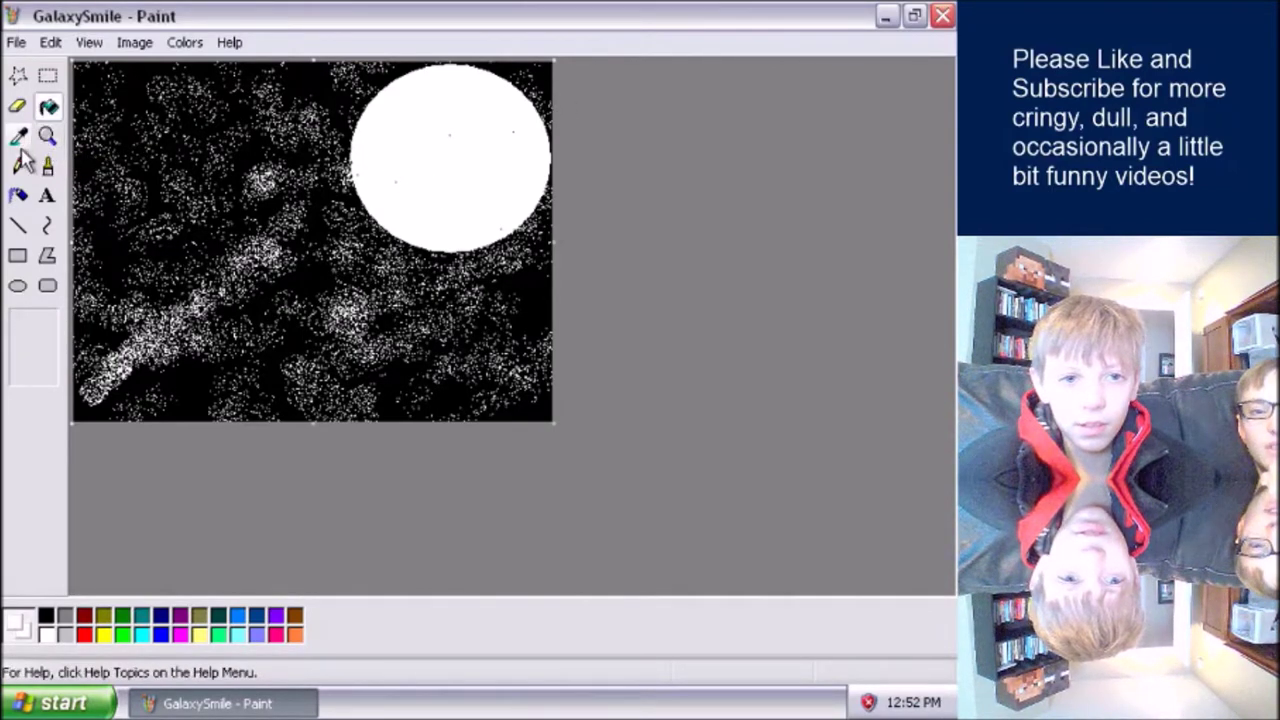
pyautogui.click(19, 108)
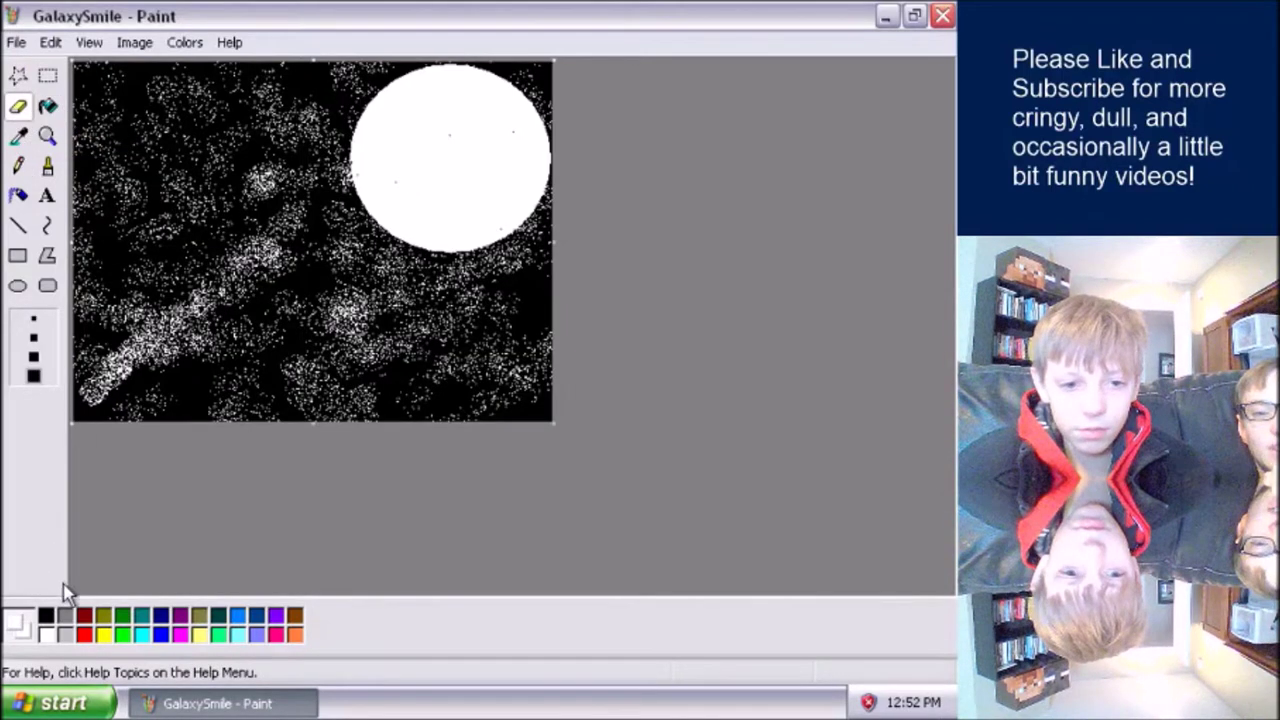
pyautogui.click(65, 634)
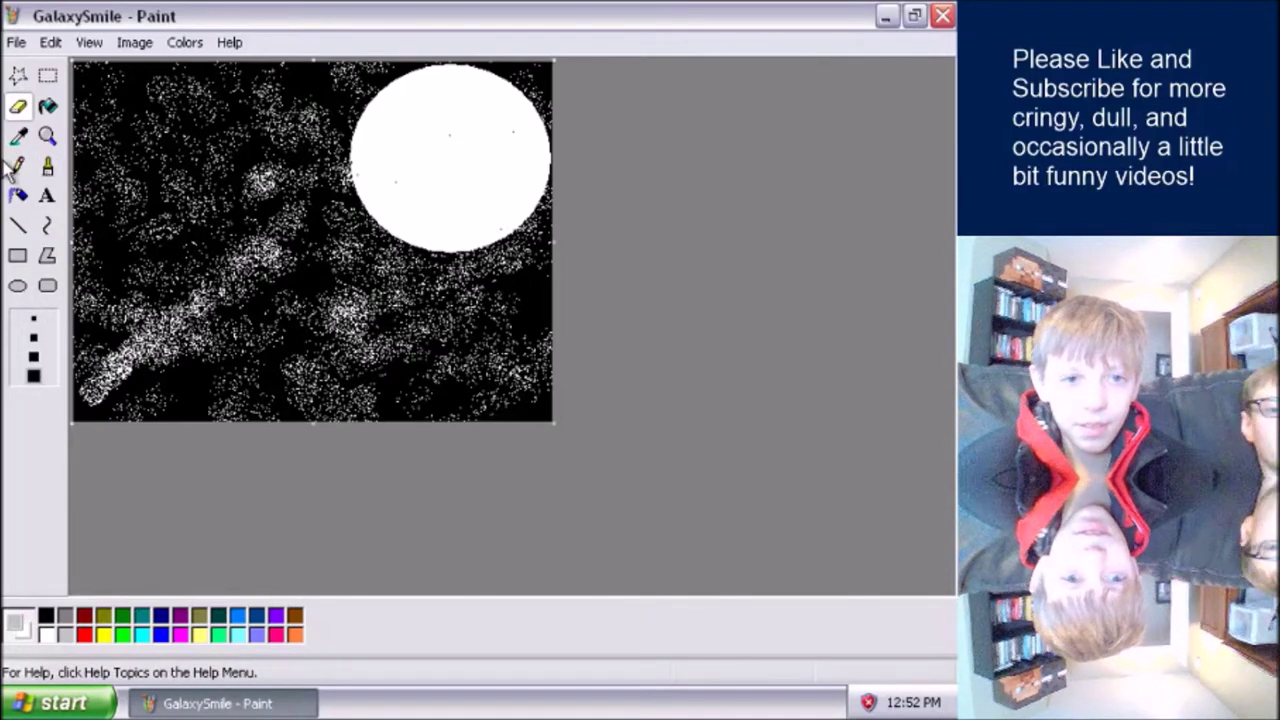
pyautogui.click(54, 176)
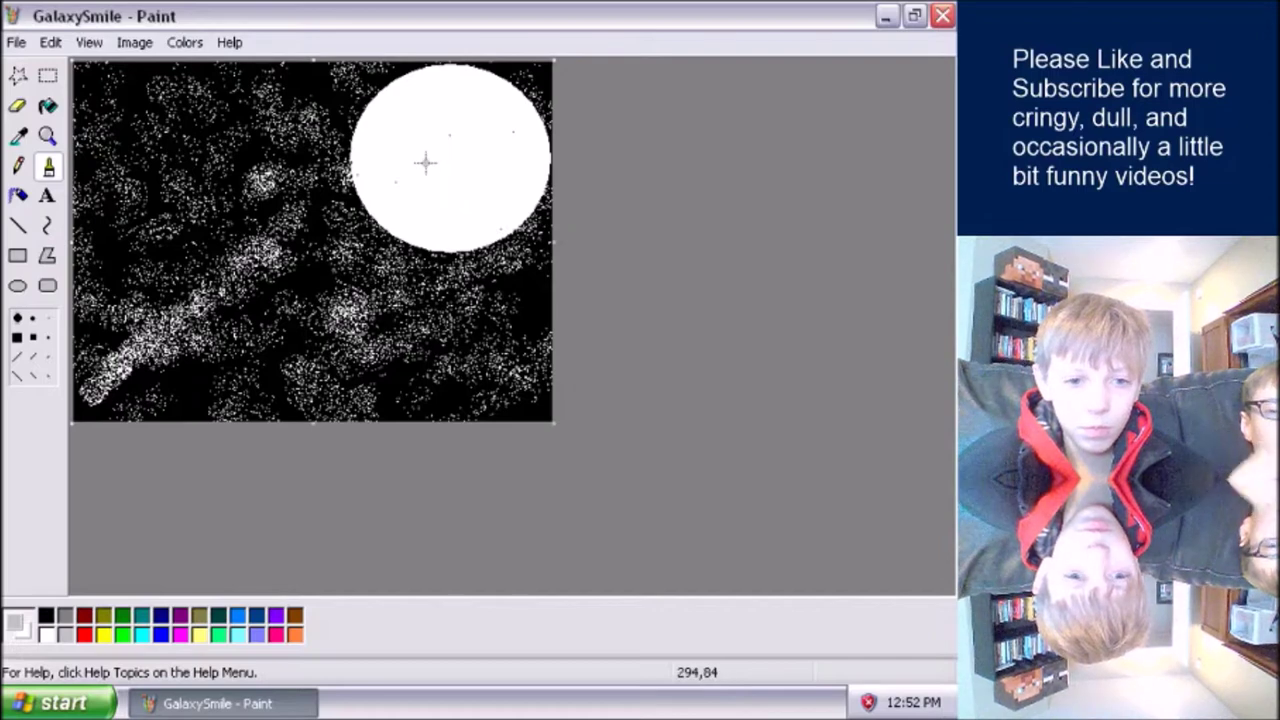
pyautogui.click(491, 139)
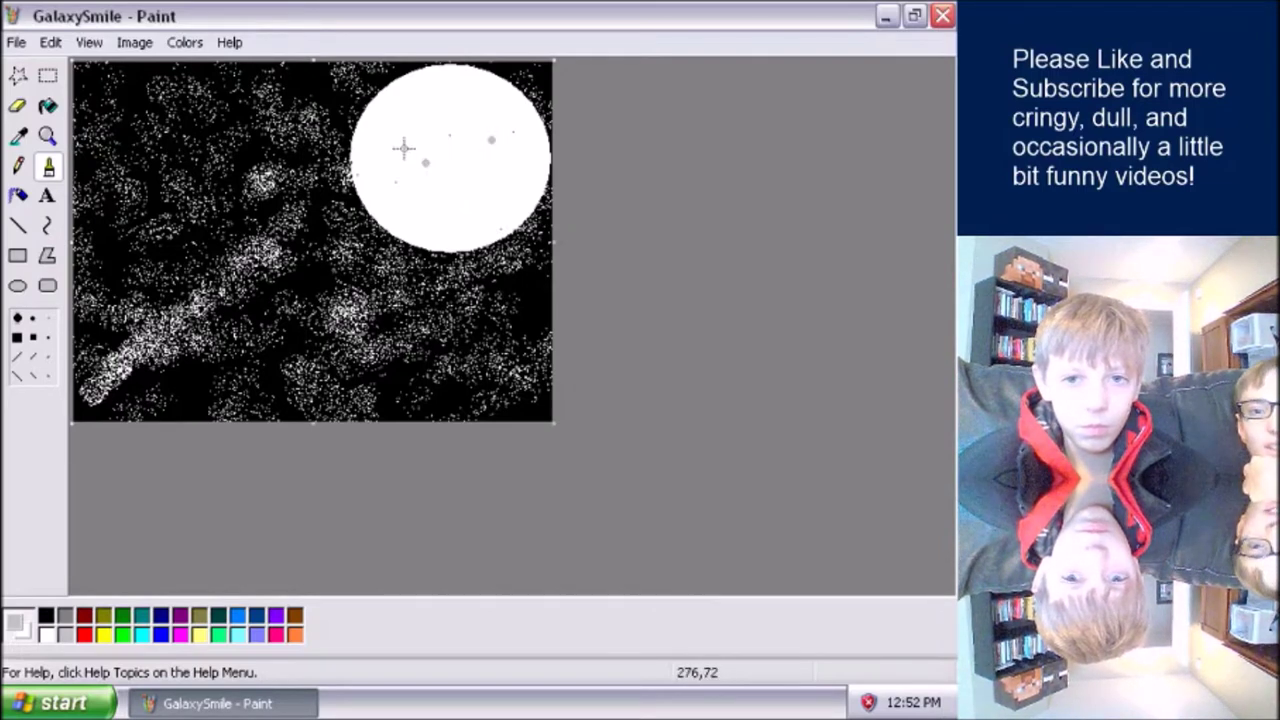
pyautogui.click(438, 127)
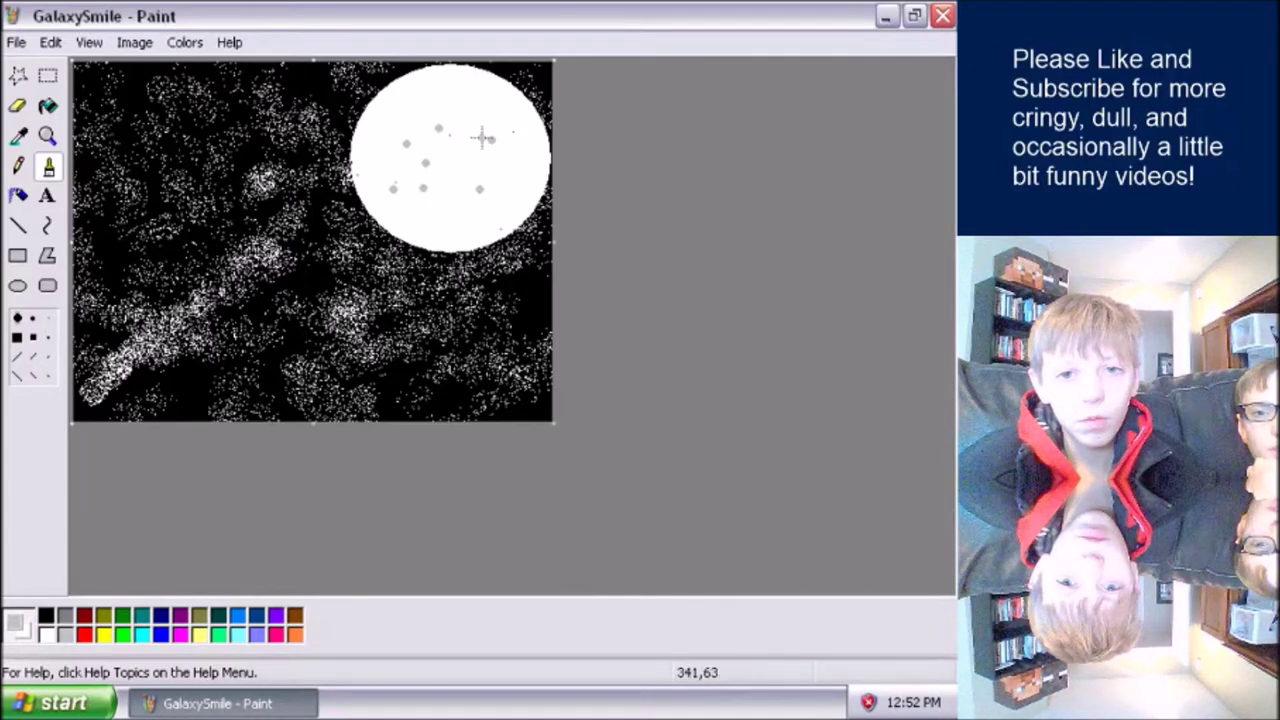
pyautogui.moveTo(474, 143)
pyautogui.mouseDown()
pyautogui.moveTo(469, 131)
pyautogui.moveTo(490, 138)
pyautogui.moveTo(456, 149)
pyautogui.mouseUp()
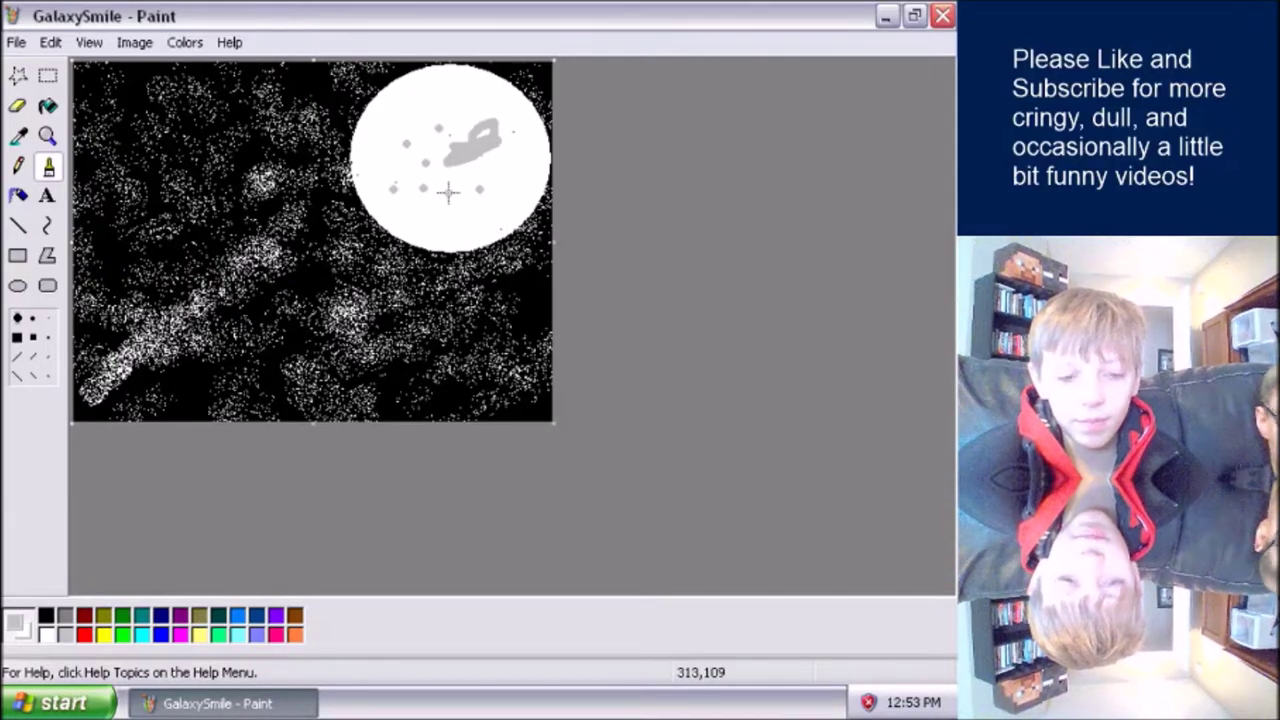
pyautogui.hotkey('ctrl', 'z')
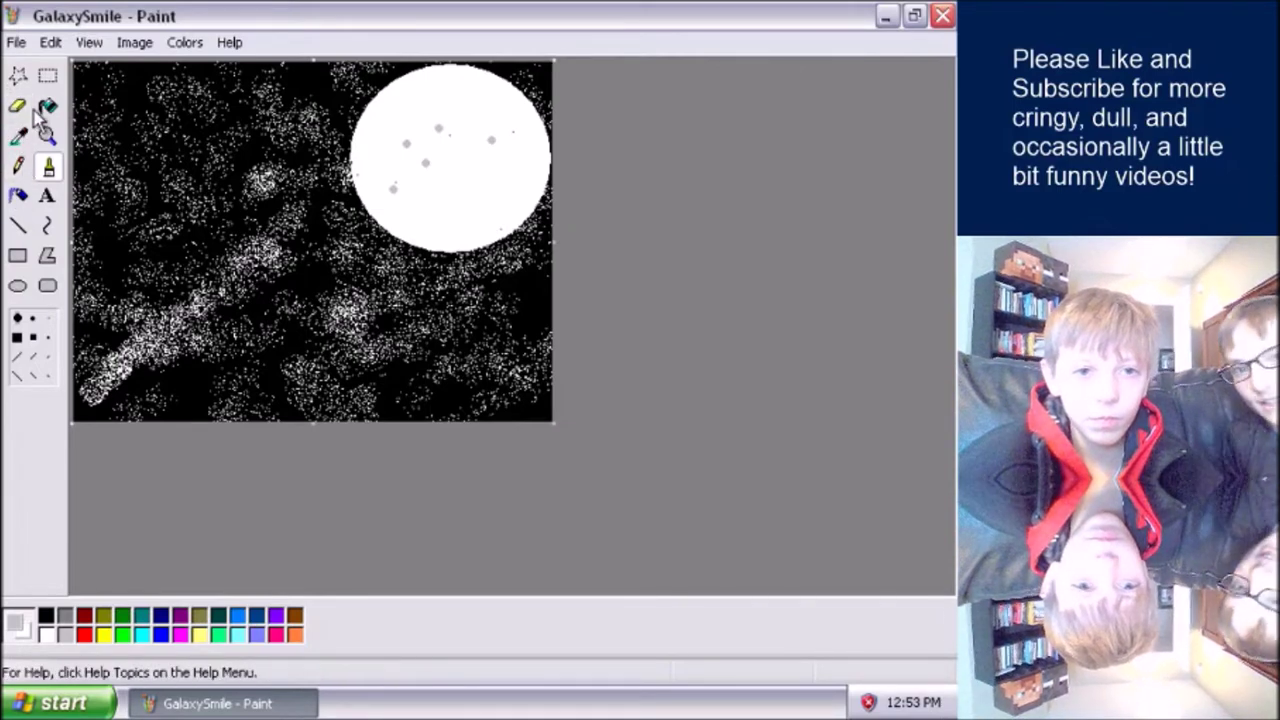
# Step: Brush a short gray stroke on the moon's lower-left part, and erase all gray marks and leftover black specks inside the moon to white
pyautogui.moveTo(425, 162); pyautogui.dragTo(415, 208)
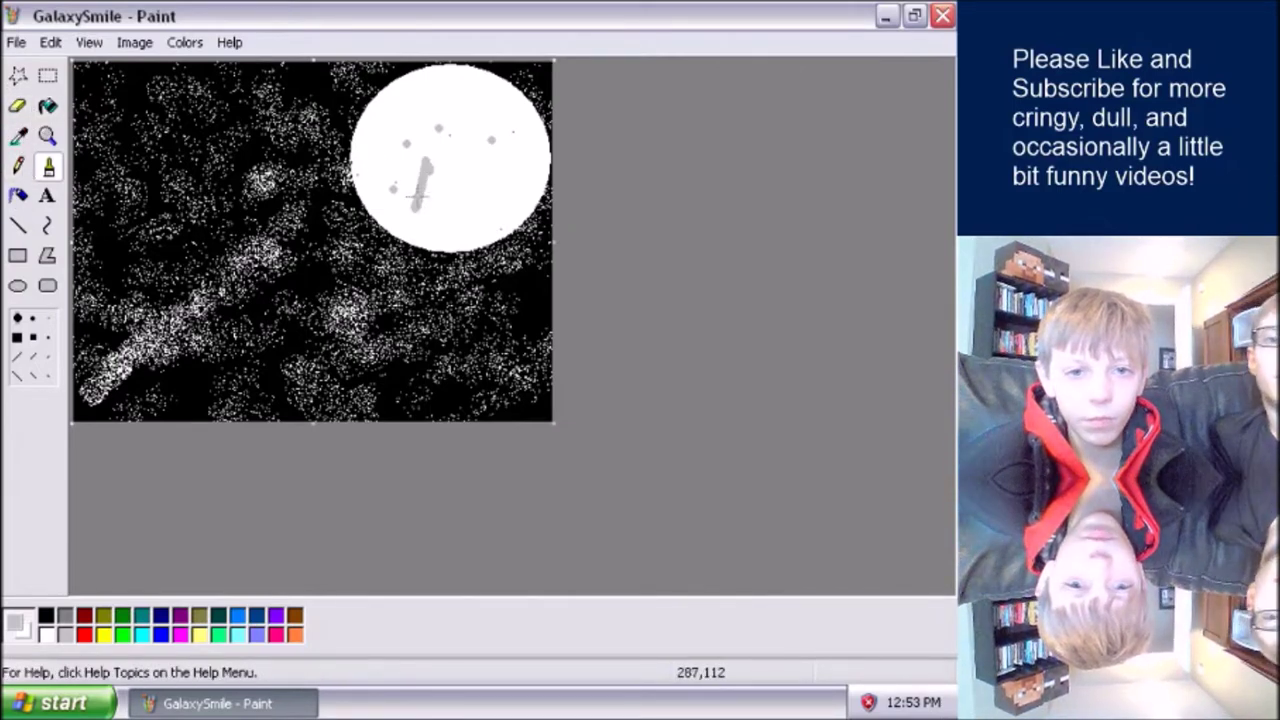
pyautogui.click(19, 107)
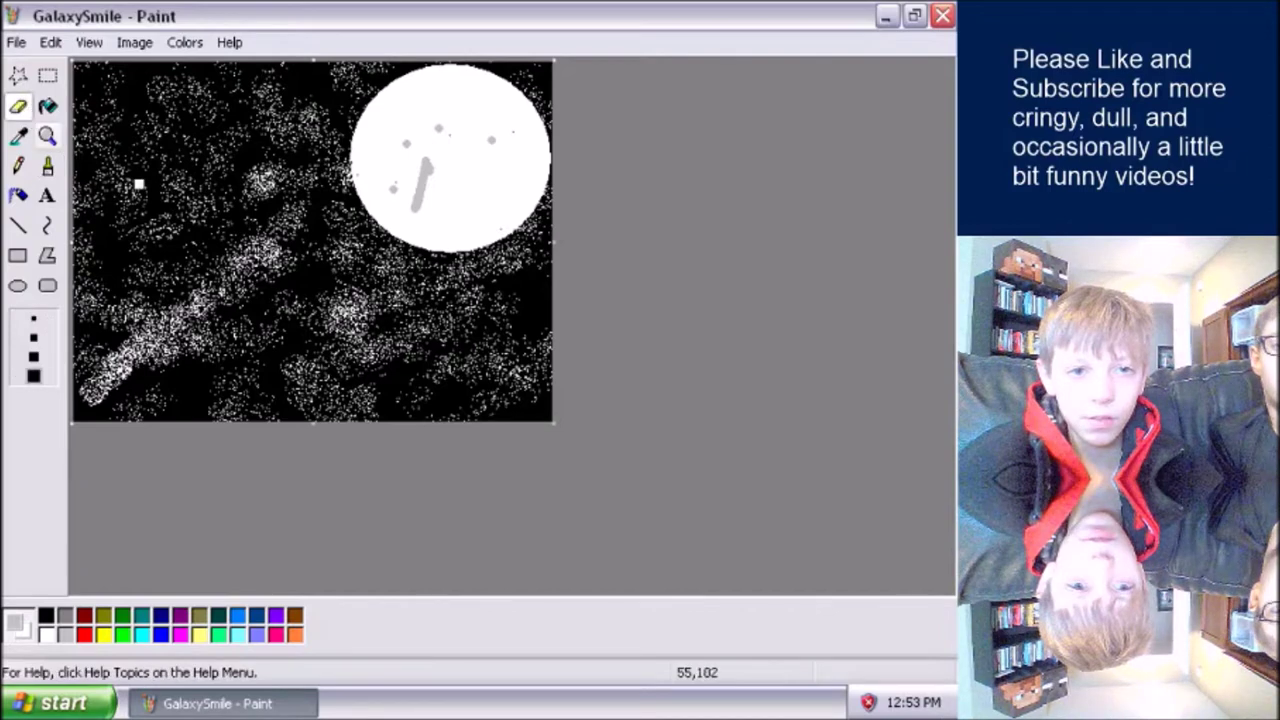
pyautogui.moveTo(431, 194)
pyautogui.mouseDown()
pyautogui.moveTo(442, 155)
pyautogui.moveTo(387, 179)
pyautogui.moveTo(415, 209)
pyautogui.moveTo(396, 183)
pyautogui.moveTo(417, 162)
pyautogui.moveTo(394, 161)
pyautogui.moveTo(415, 145)
pyautogui.moveTo(383, 146)
pyautogui.moveTo(432, 150)
pyautogui.moveTo(460, 129)
pyautogui.moveTo(393, 134)
pyautogui.moveTo(535, 127)
pyautogui.moveTo(485, 160)
pyautogui.moveTo(504, 142)
pyautogui.moveTo(451, 155)
pyautogui.moveTo(502, 133)
pyautogui.moveTo(456, 146)
pyautogui.moveTo(421, 187)
pyautogui.mouseUp()
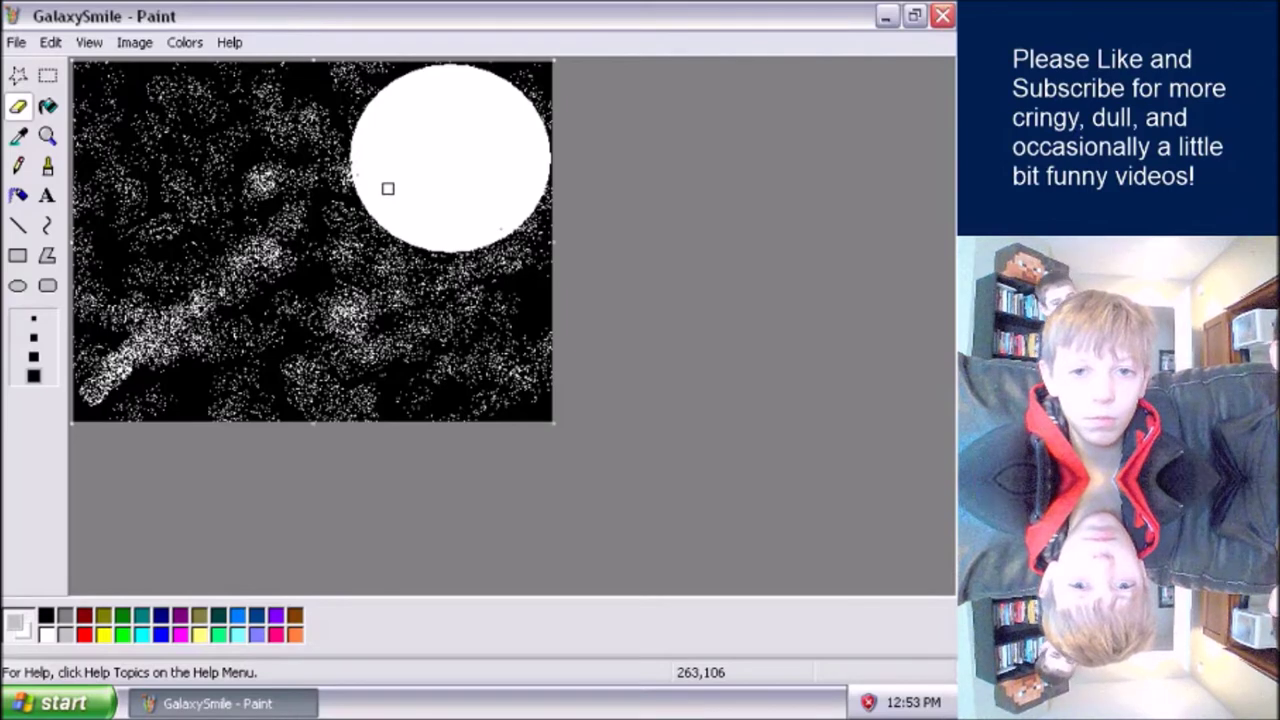
# Step: Paint three thick white bands with the Eraser, running diagonally from the moon's underside to the canvas's bottom edge
pyautogui.moveTo(388, 187)
pyautogui.mouseDown()
pyautogui.moveTo(368, 217)
pyautogui.moveTo(386, 209)
pyautogui.moveTo(275, 272)
pyautogui.moveTo(283, 283)
pyautogui.mouseUp()
pyautogui.moveTo(426, 246); pyautogui.dragTo(318, 327)
pyautogui.moveTo(505, 253)
pyautogui.mouseDown()
pyautogui.moveTo(458, 319)
pyautogui.moveTo(416, 334)
pyautogui.mouseUp()
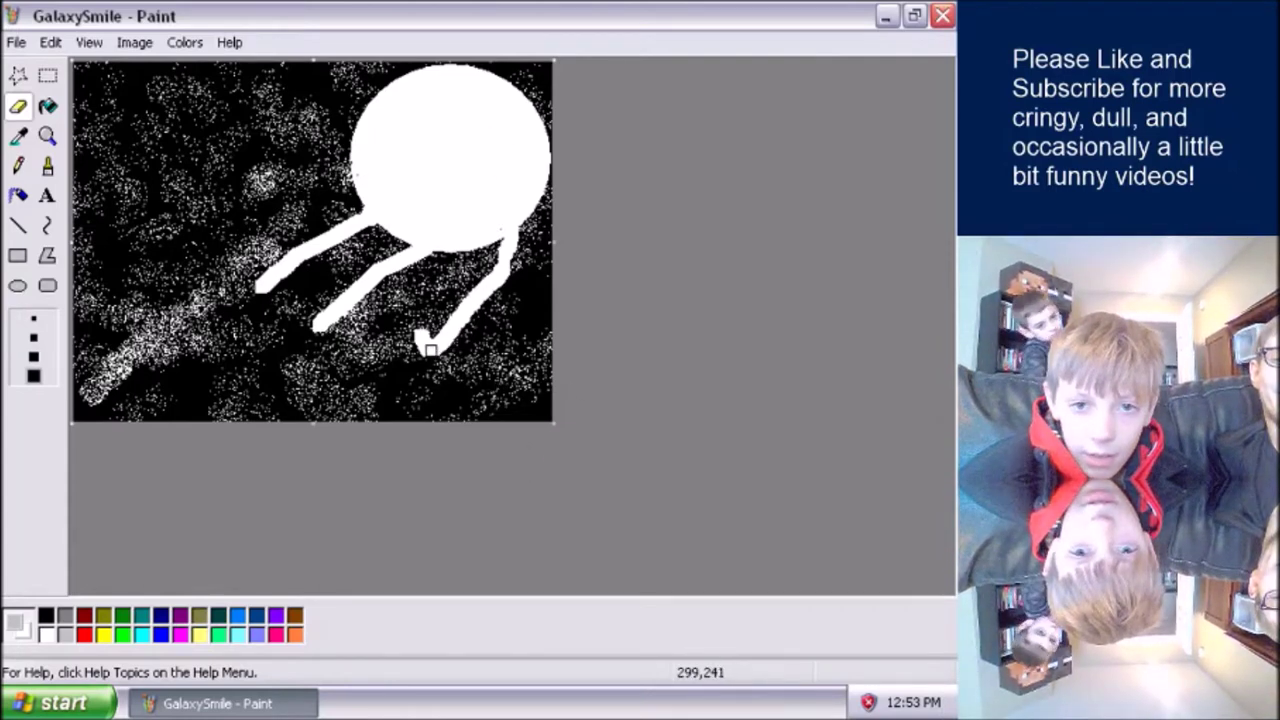
pyautogui.moveTo(424, 350); pyautogui.dragTo(309, 443)
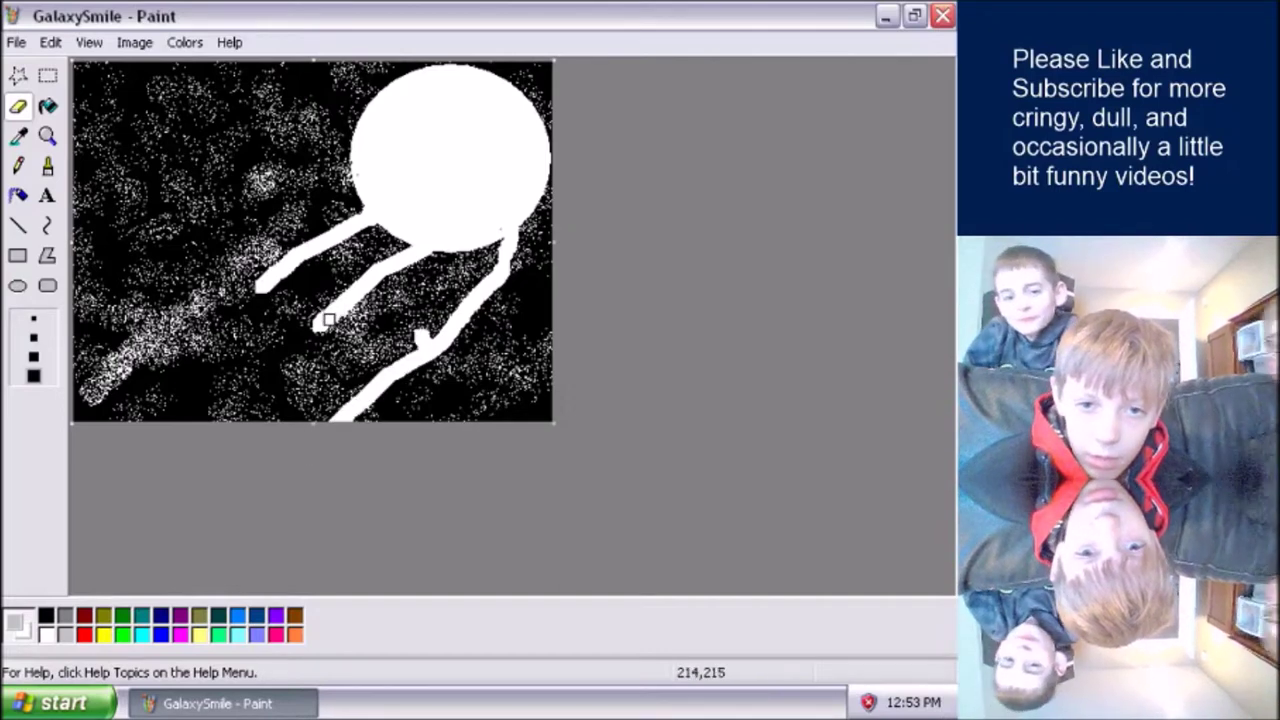
pyautogui.moveTo(329, 320); pyautogui.dragTo(200, 427)
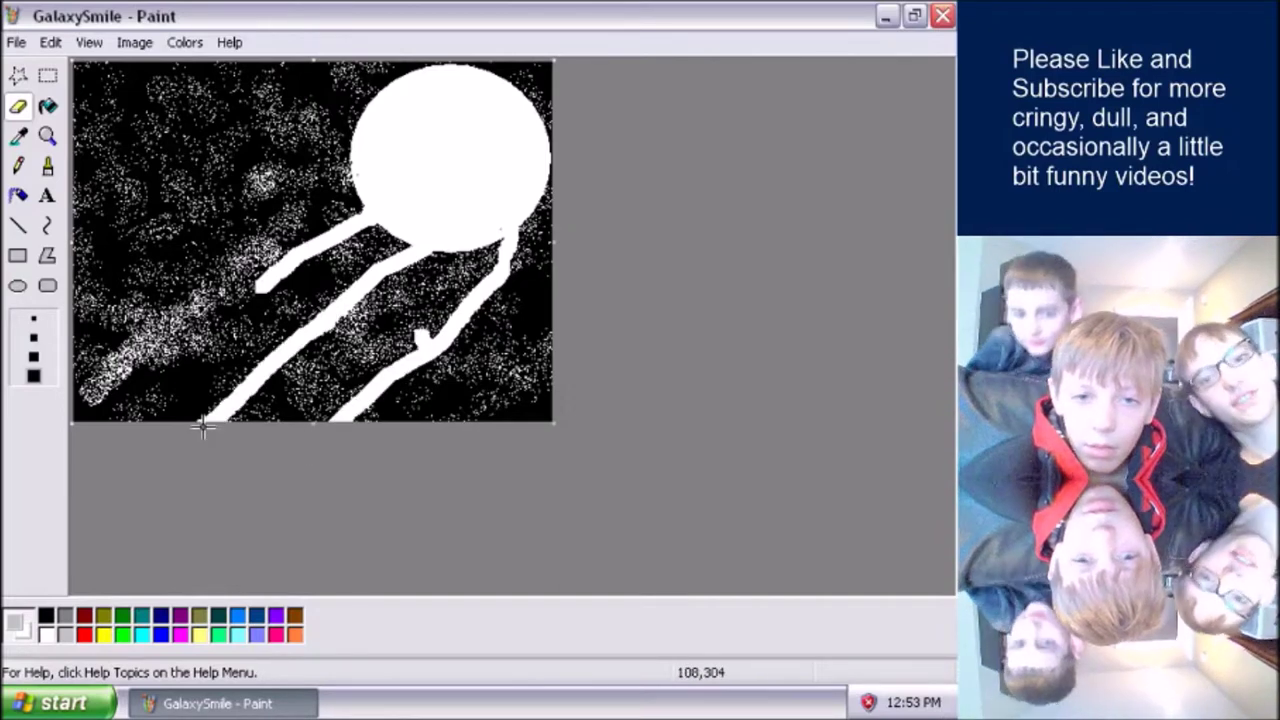
pyautogui.moveTo(265, 285); pyautogui.dragTo(103, 421)
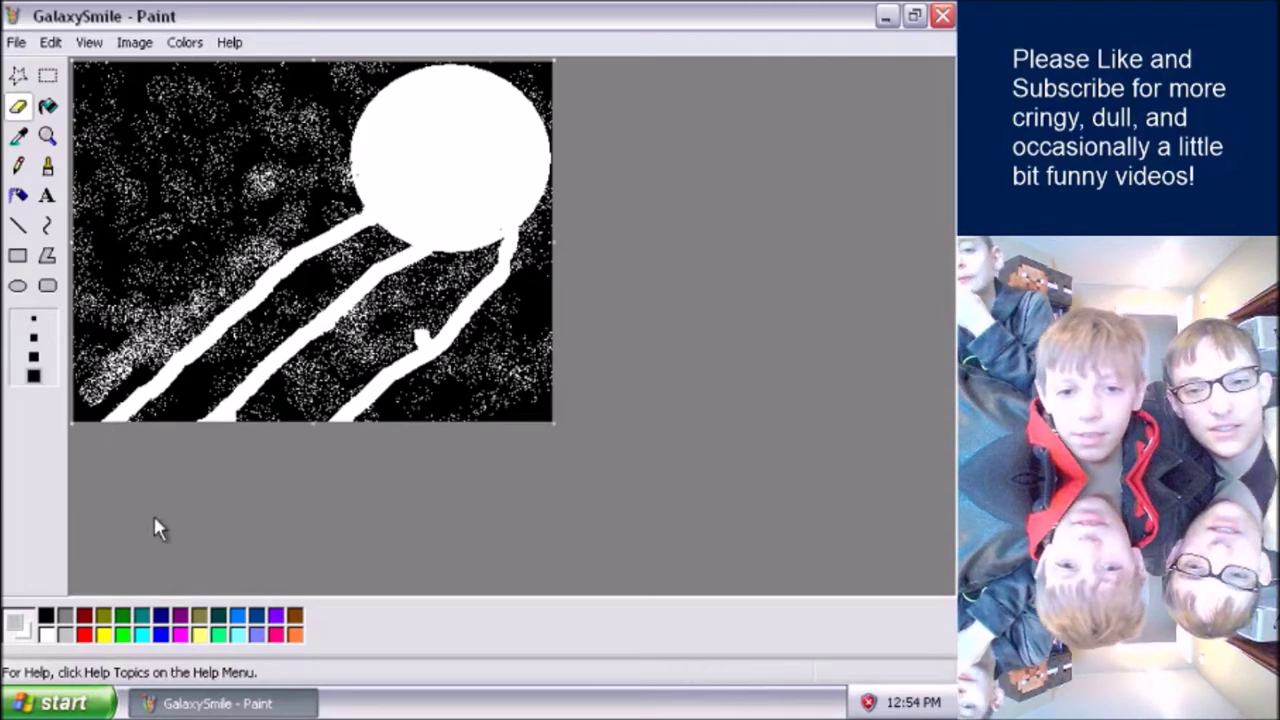
# Step: Try an Eraser dash between the middle and right white bands with yellow as the foreground color
pyautogui.click(96, 631)
pyautogui.click(111, 621)
pyautogui.click(104, 633)
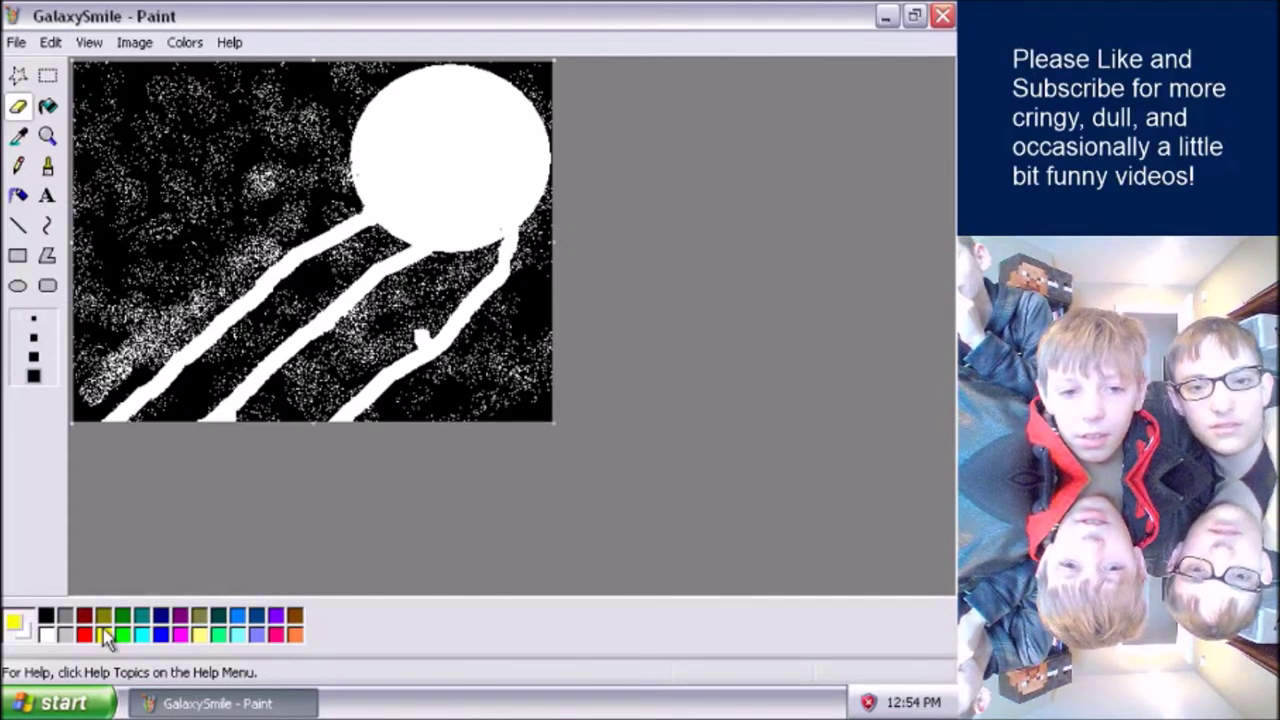
pyautogui.moveTo(425, 286)
pyautogui.mouseDown()
pyautogui.moveTo(437, 280)
pyautogui.moveTo(418, 289)
pyautogui.mouseUp()
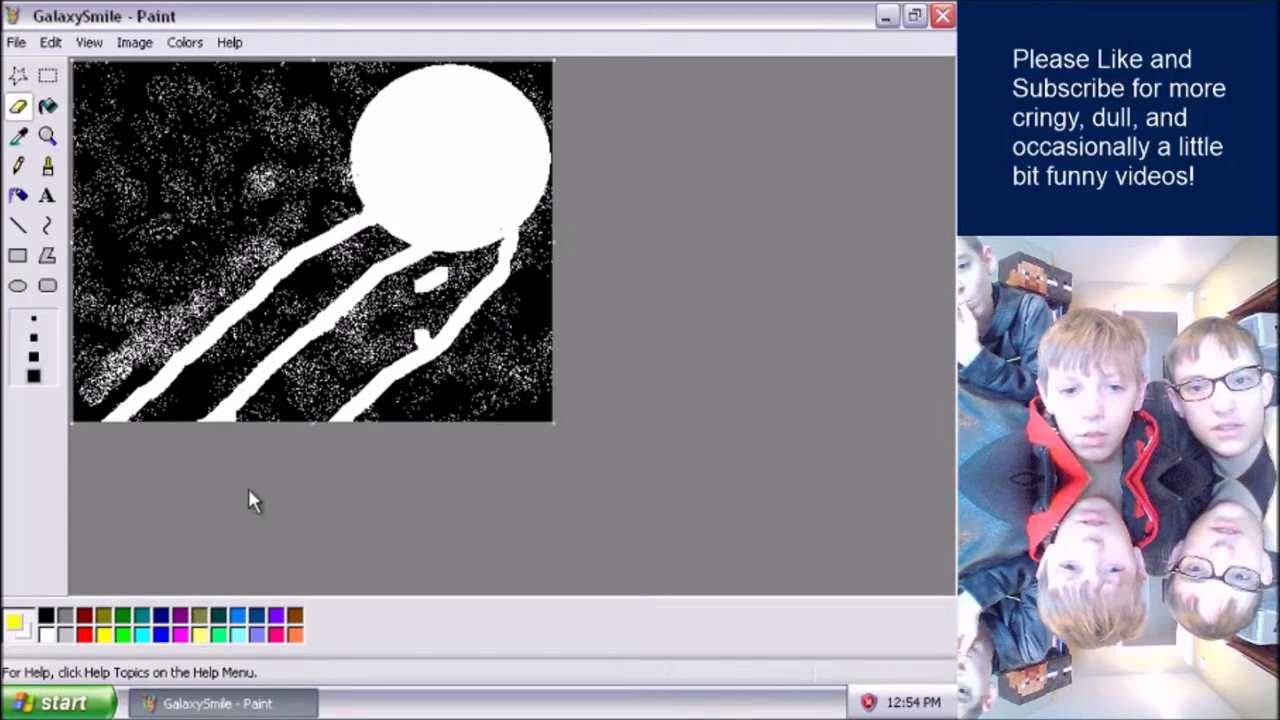
# Step: Make yellow the background color and paint three yellow dashes with the Eraser between the middle and right white bands
pyautogui.doubleClick(104, 633)
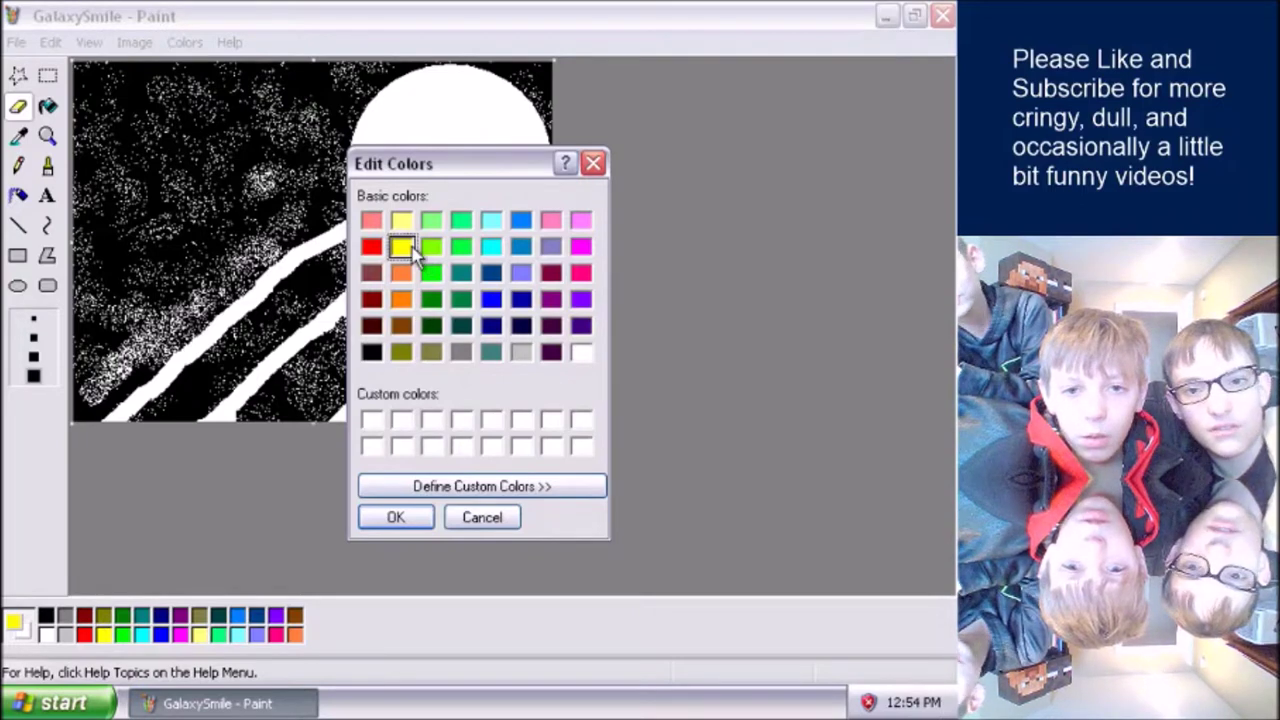
pyautogui.click(591, 164)
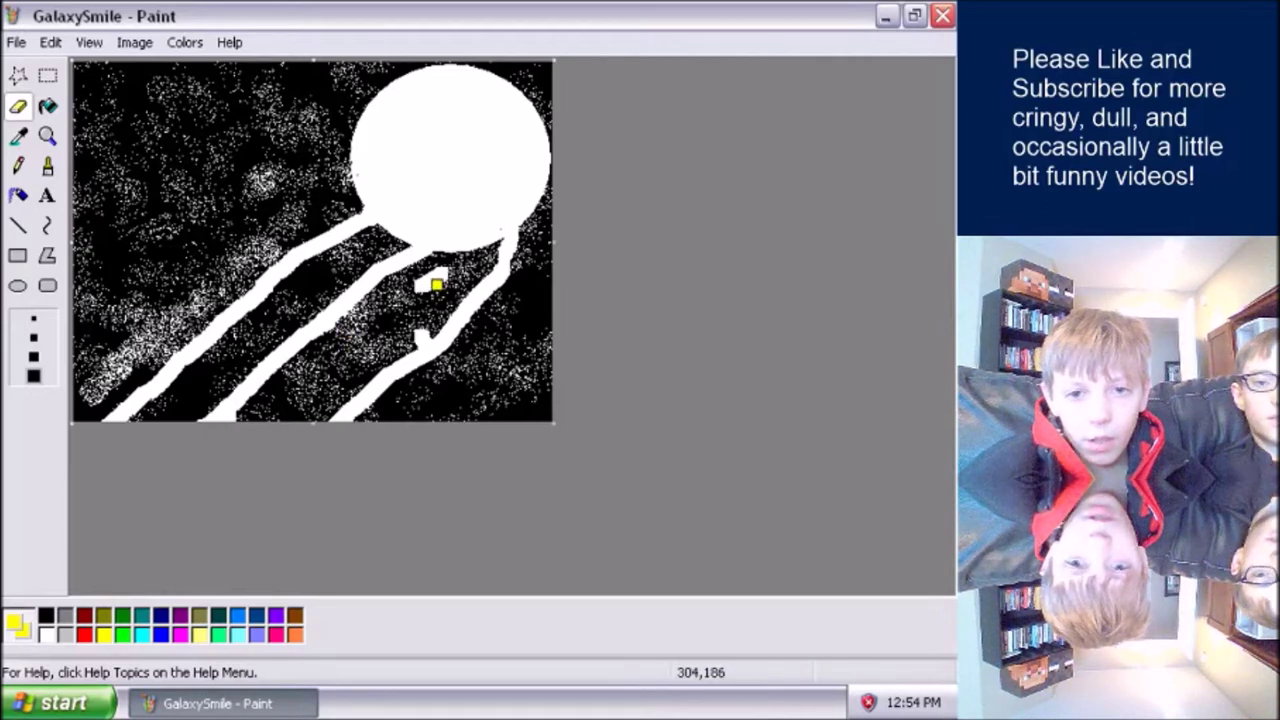
pyautogui.moveTo(437, 283)
pyautogui.mouseDown()
pyautogui.moveTo(417, 293)
pyautogui.moveTo(431, 280)
pyautogui.mouseUp()
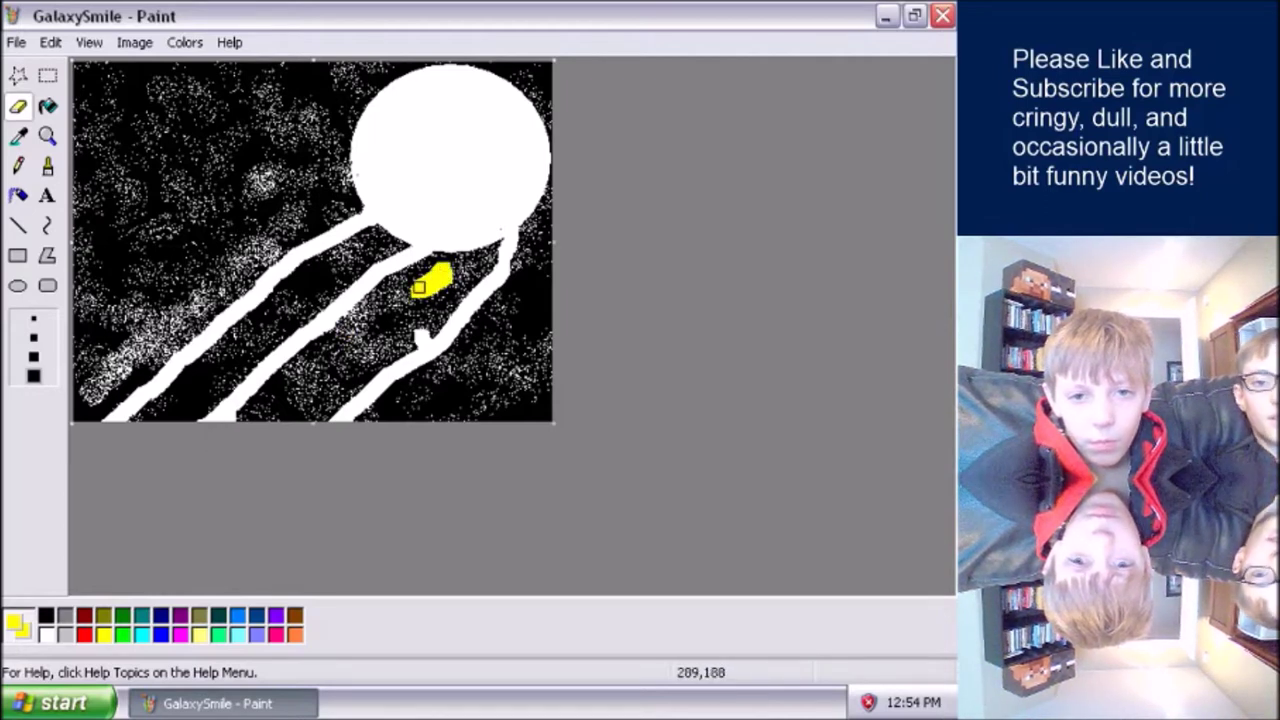
pyautogui.moveTo(368, 322); pyautogui.dragTo(241, 406)
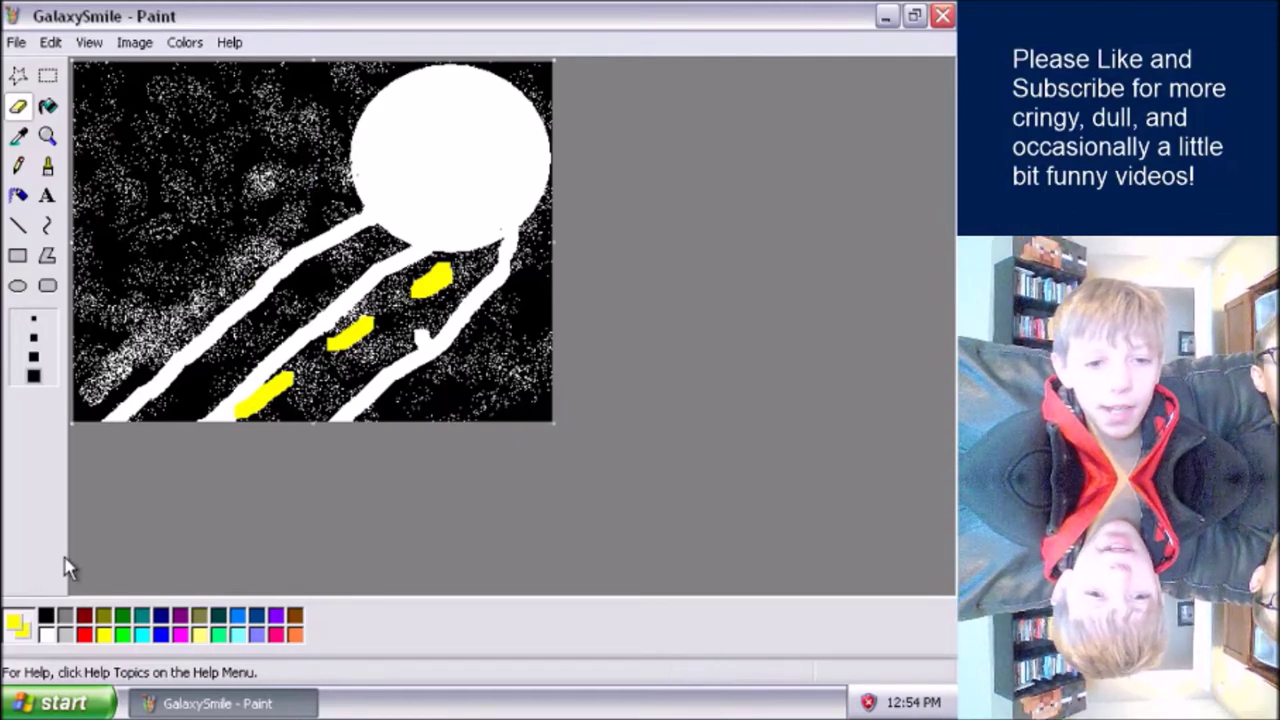
# Step: Draw a black angular shape on the moon with the Pencil, and scribble long thin black lines across the moon and the bands
pyautogui.click(47, 615)
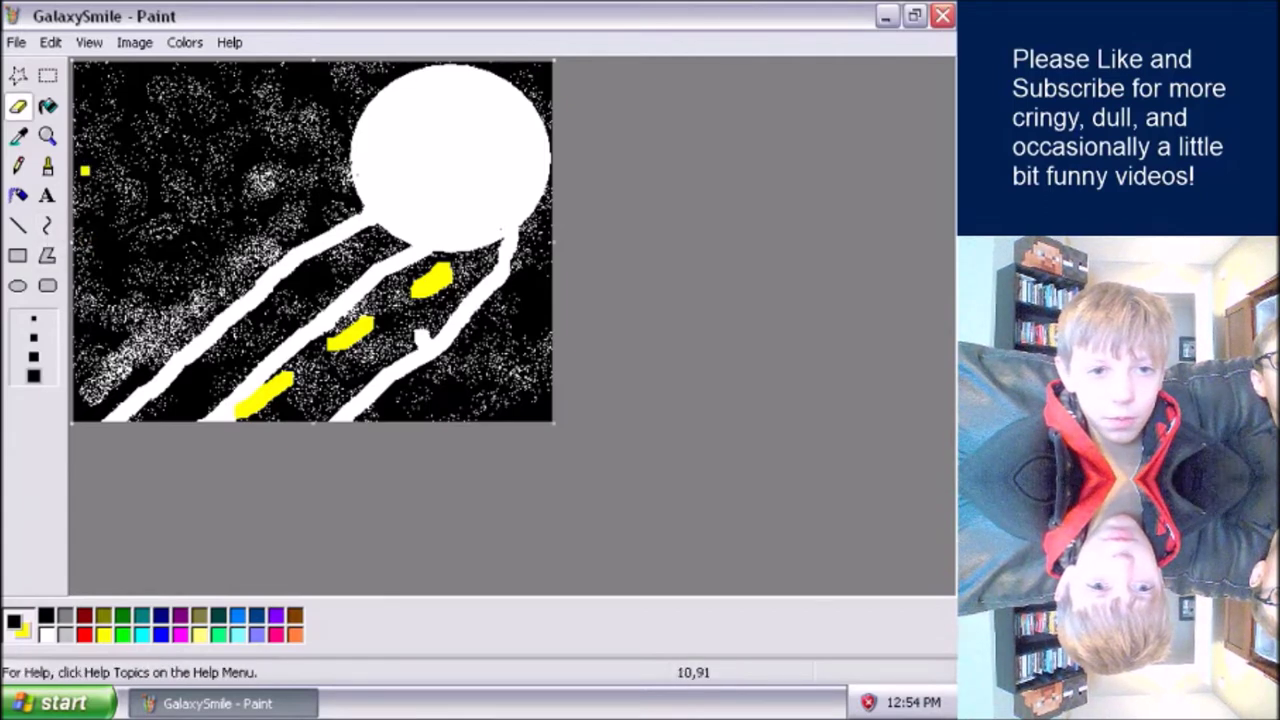
pyautogui.click(50, 168)
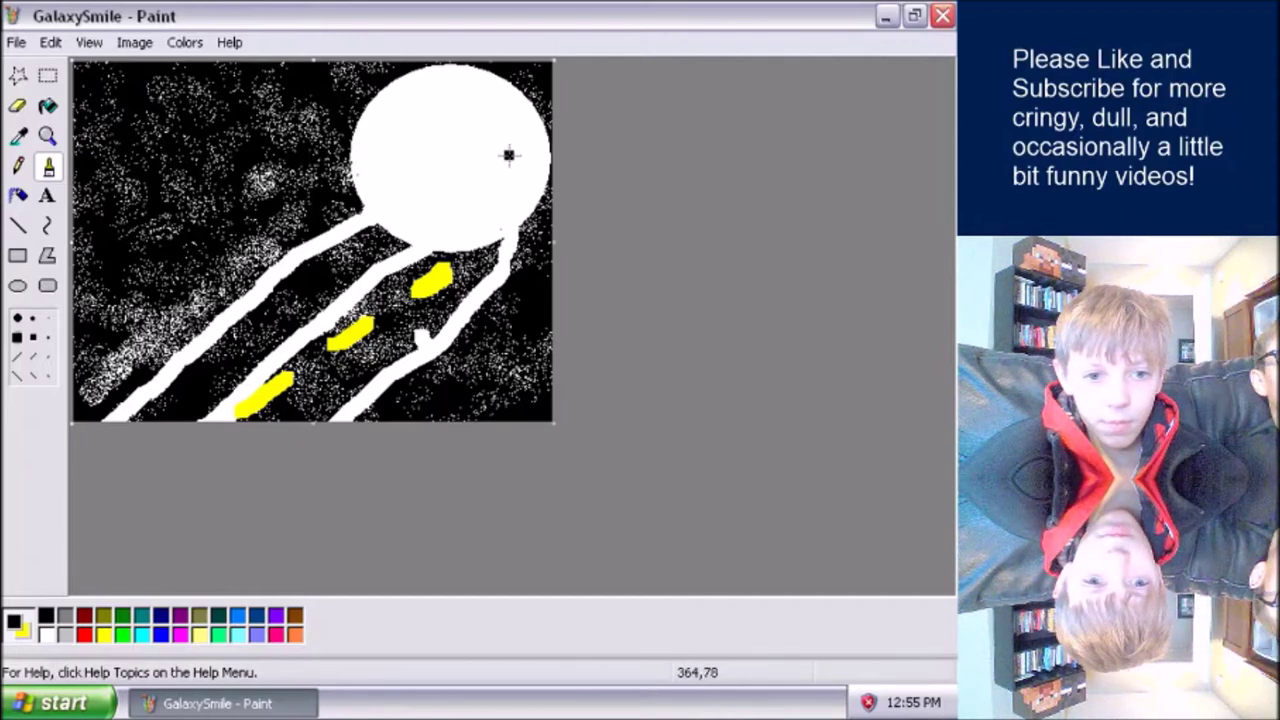
pyautogui.click(19, 167)
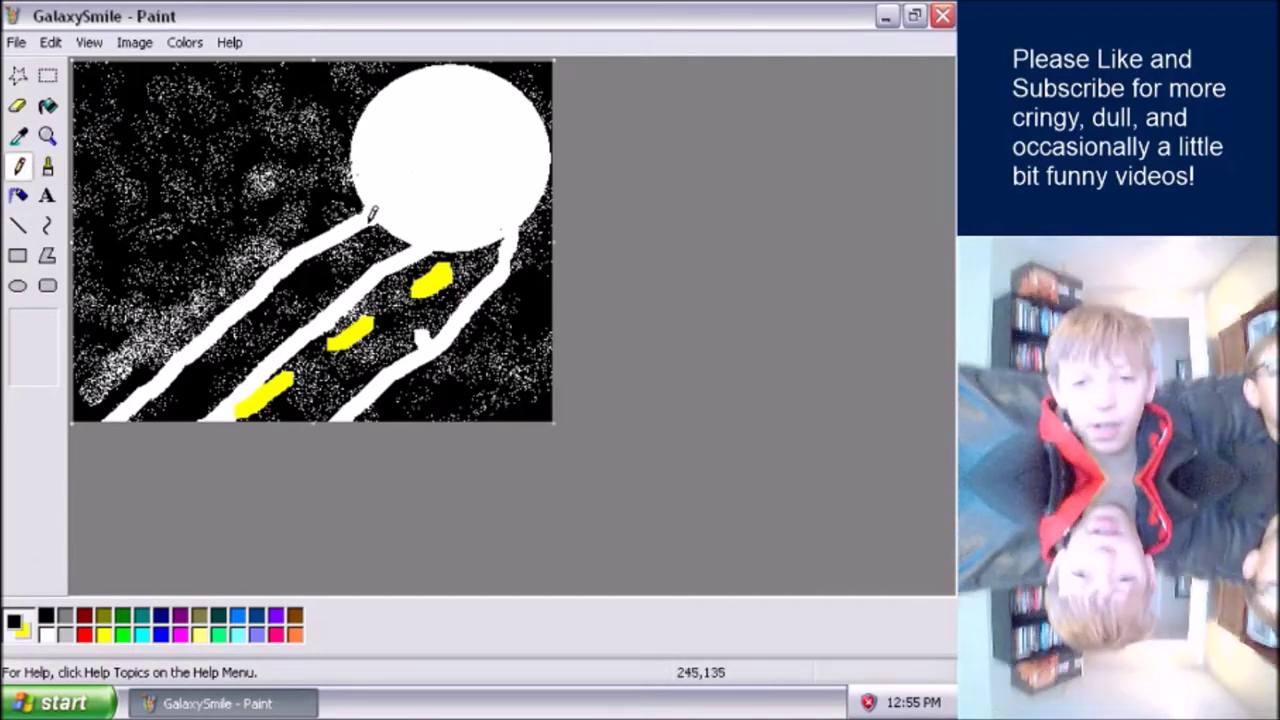
pyautogui.moveTo(435, 163)
pyautogui.mouseDown()
pyautogui.moveTo(483, 187)
pyautogui.moveTo(433, 218)
pyautogui.mouseUp()
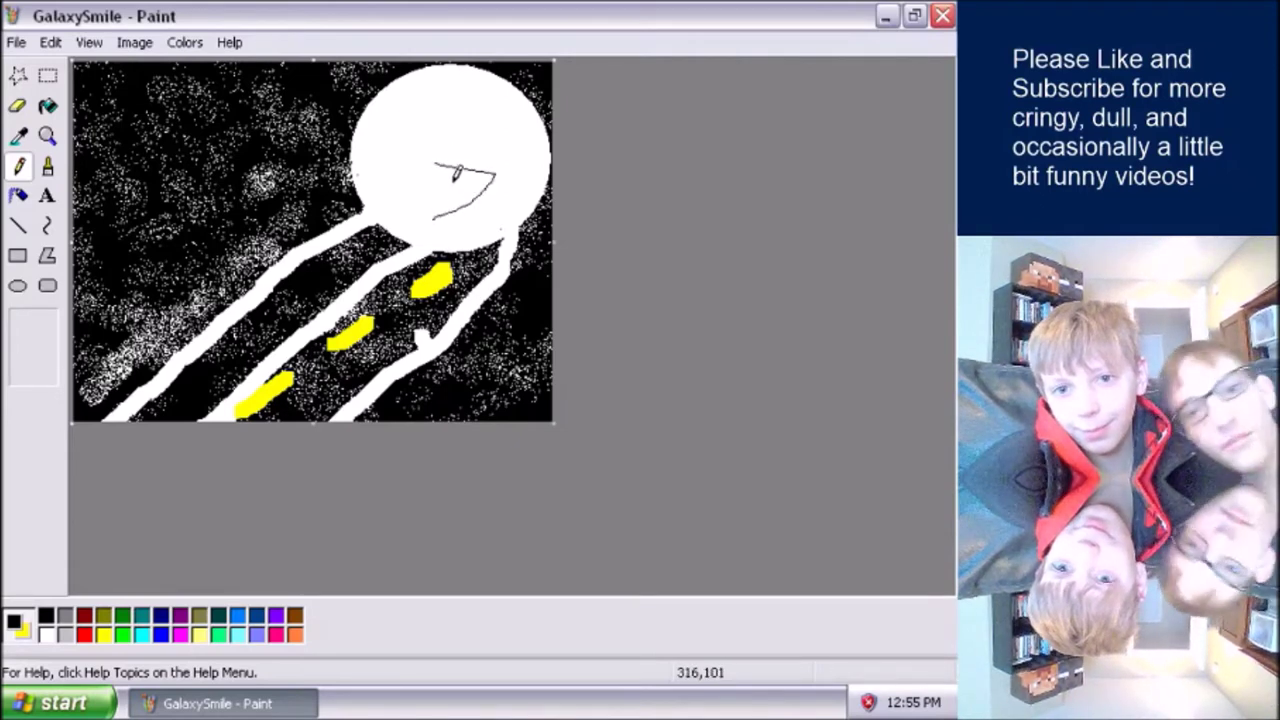
pyautogui.moveTo(466, 171)
pyautogui.mouseDown()
pyautogui.moveTo(520, 177)
pyautogui.moveTo(346, 222)
pyautogui.moveTo(472, 156)
pyautogui.moveTo(384, 237)
pyautogui.moveTo(707, 79)
pyautogui.moveTo(375, 199)
pyautogui.moveTo(441, 399)
pyautogui.moveTo(6, 613)
pyautogui.moveTo(271, 67)
pyautogui.mouseUp()
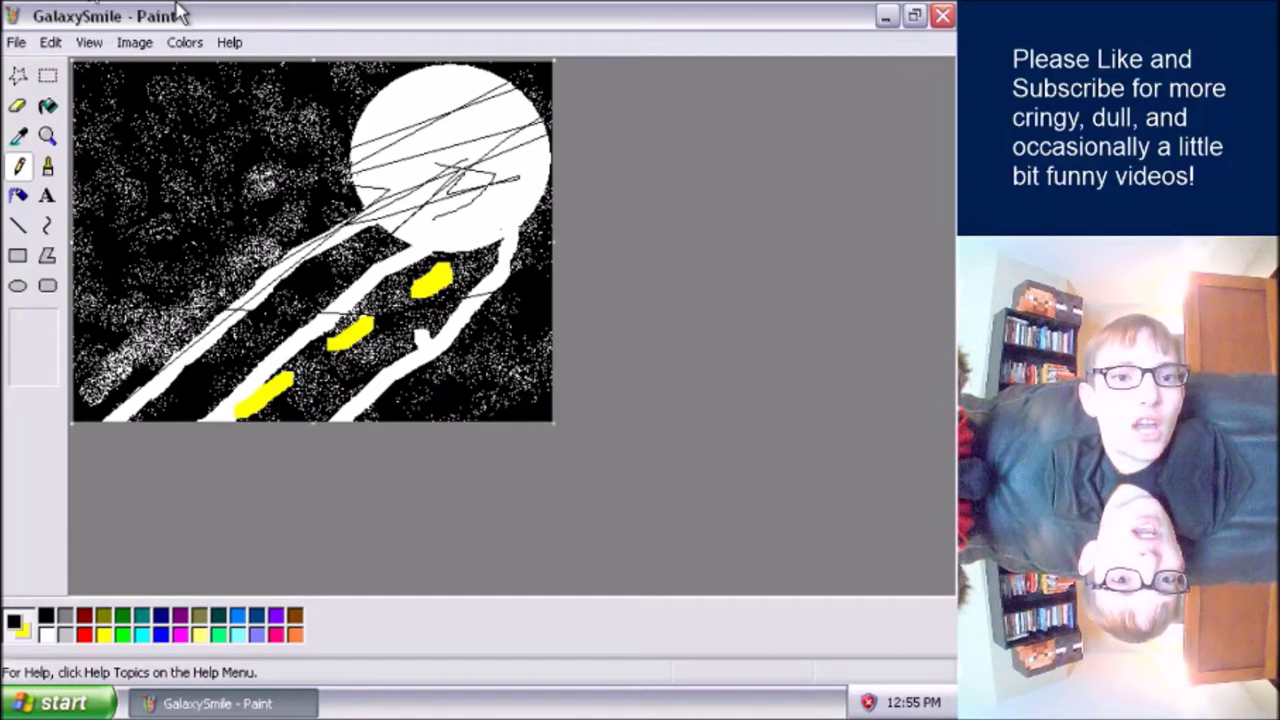
# Step: Save the picture to the Desktop as a 24-bit bitmap named ZoomAllTheWayToTheMoon, and close Paint
pyautogui.click(17, 42)
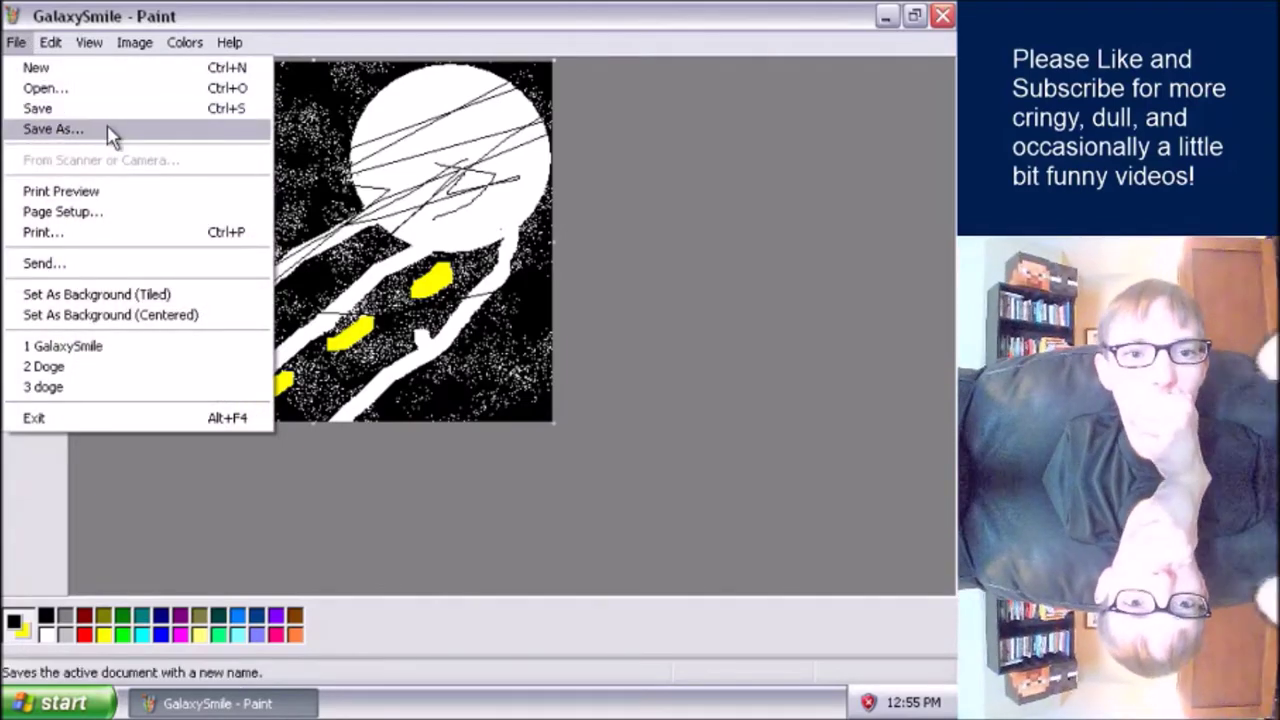
pyautogui.click(108, 130)
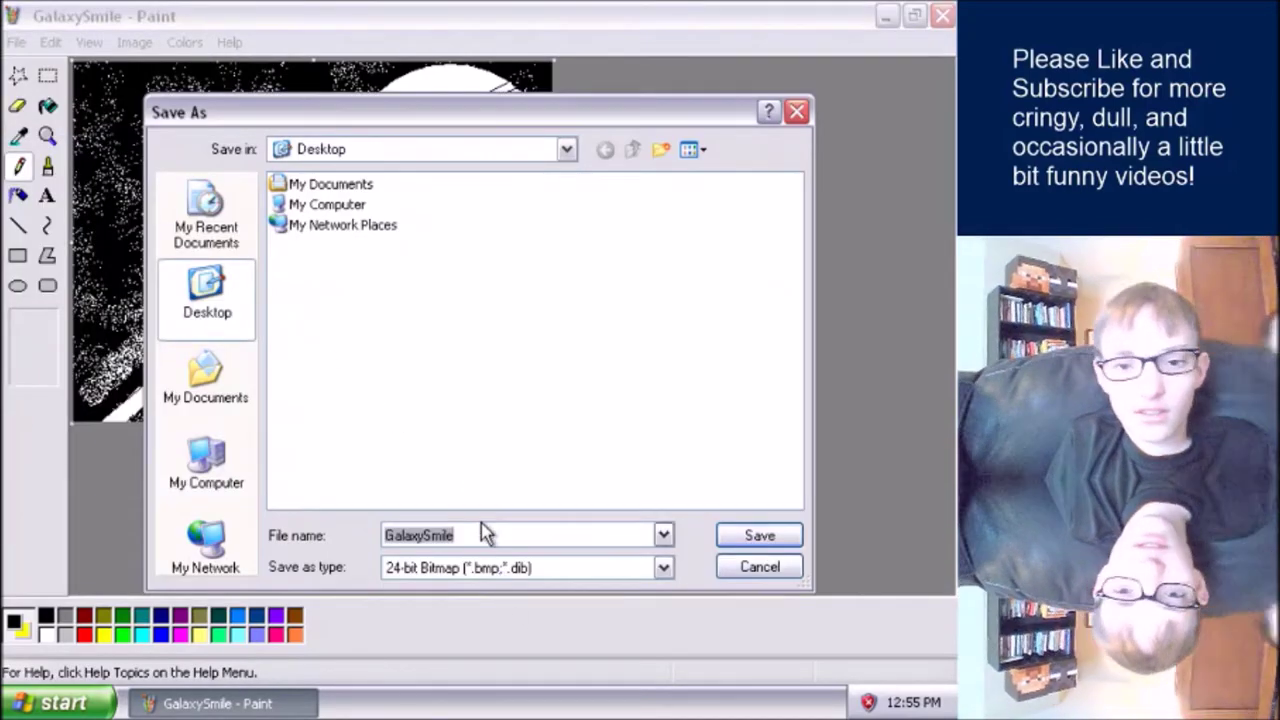
pyautogui.write('ZoomAllTheWayToTheMoon')
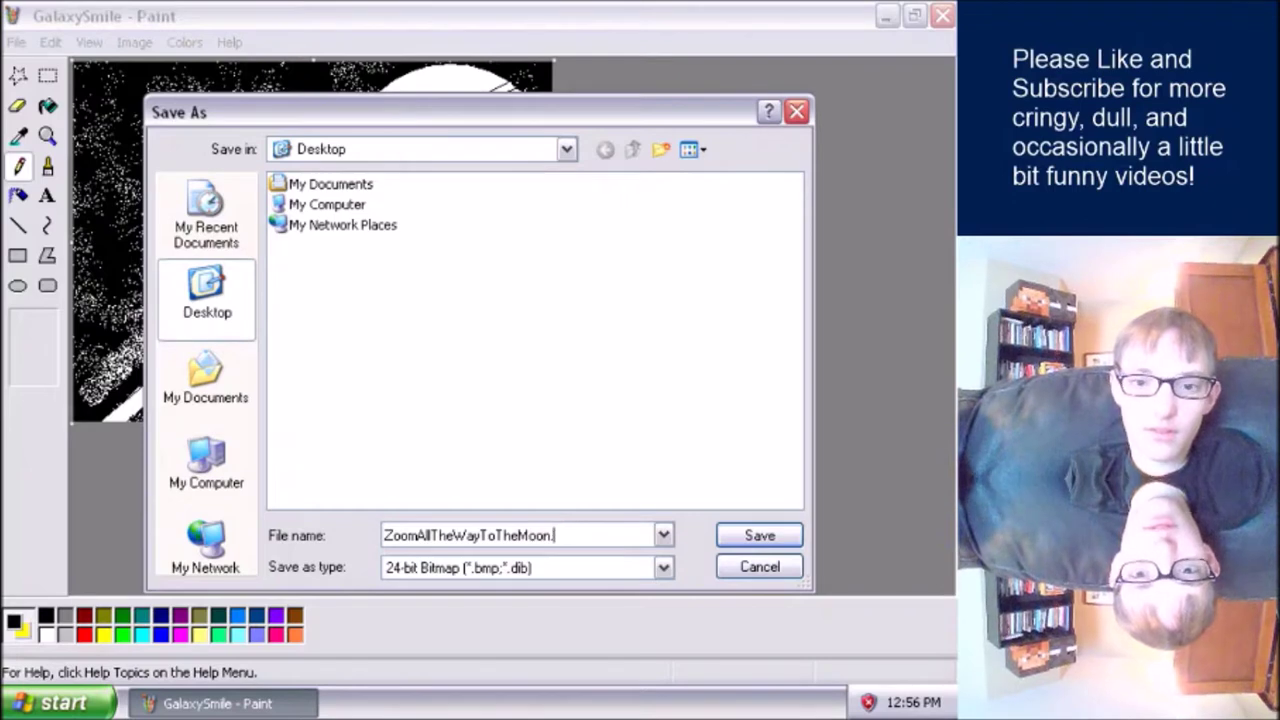
pyautogui.write('mpo')
pyautogui.press('Return')
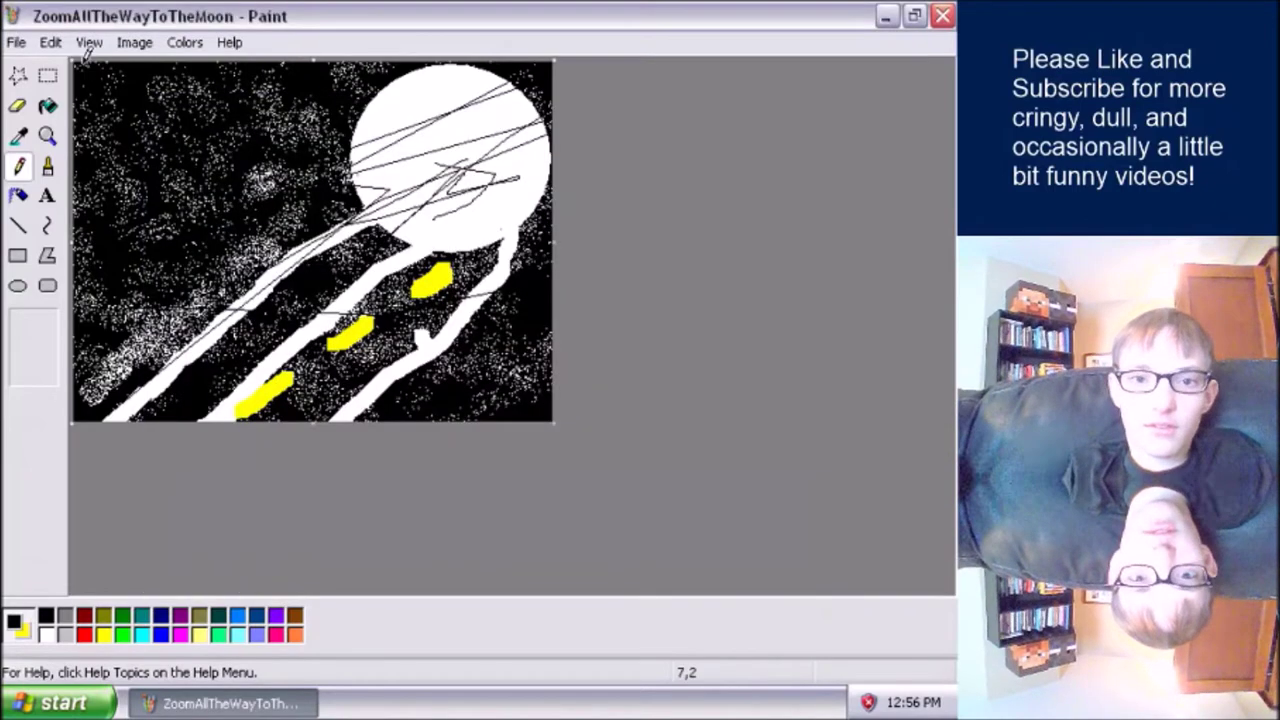
pyautogui.click(942, 15)
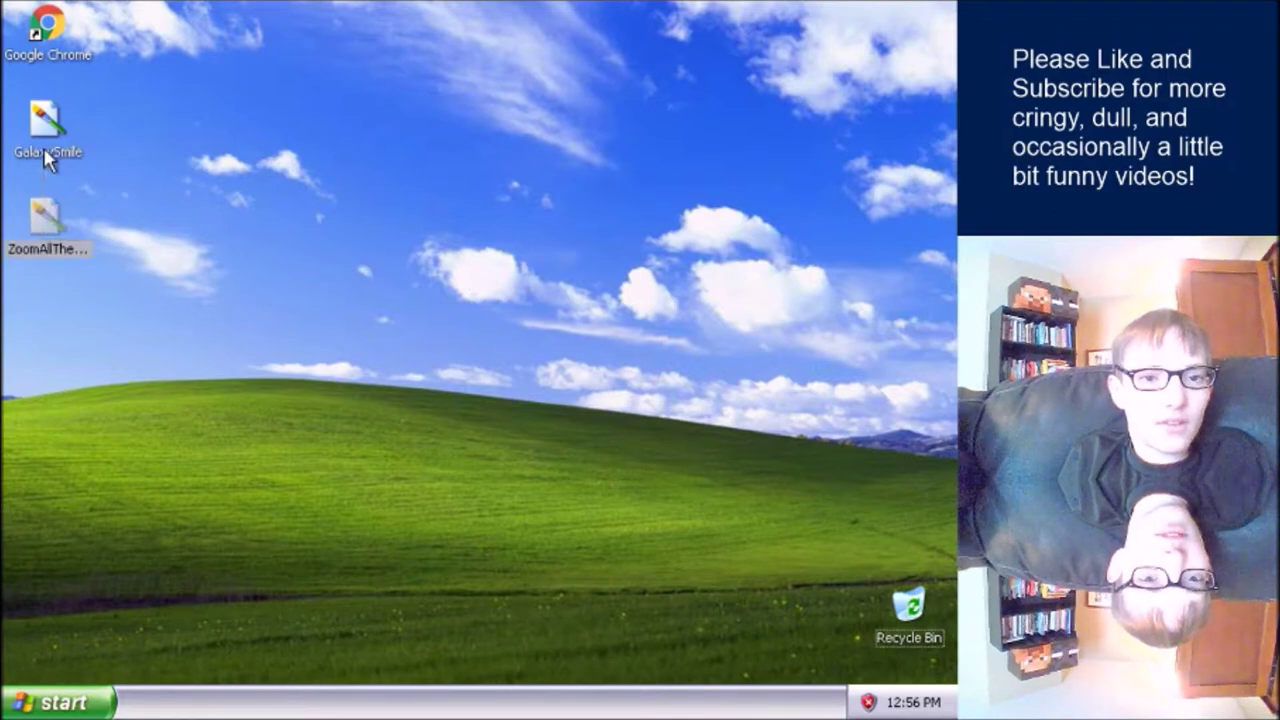
# Step: Rename the ZoomAllTheWayToTheMoon picture on the desktop as Zoom All The Way To The Moon
pyautogui.click(58, 206)
pyautogui.click(55, 265)
pyautogui.click(34, 249)
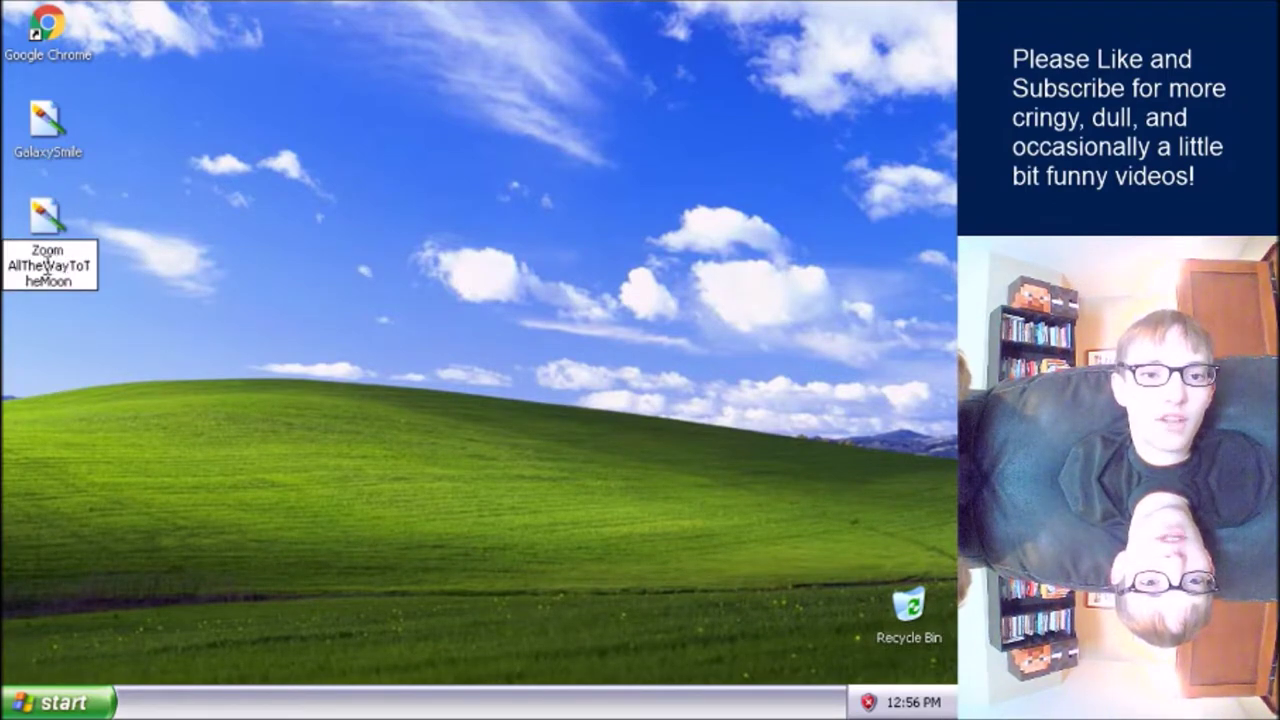
pyautogui.click(20, 265)
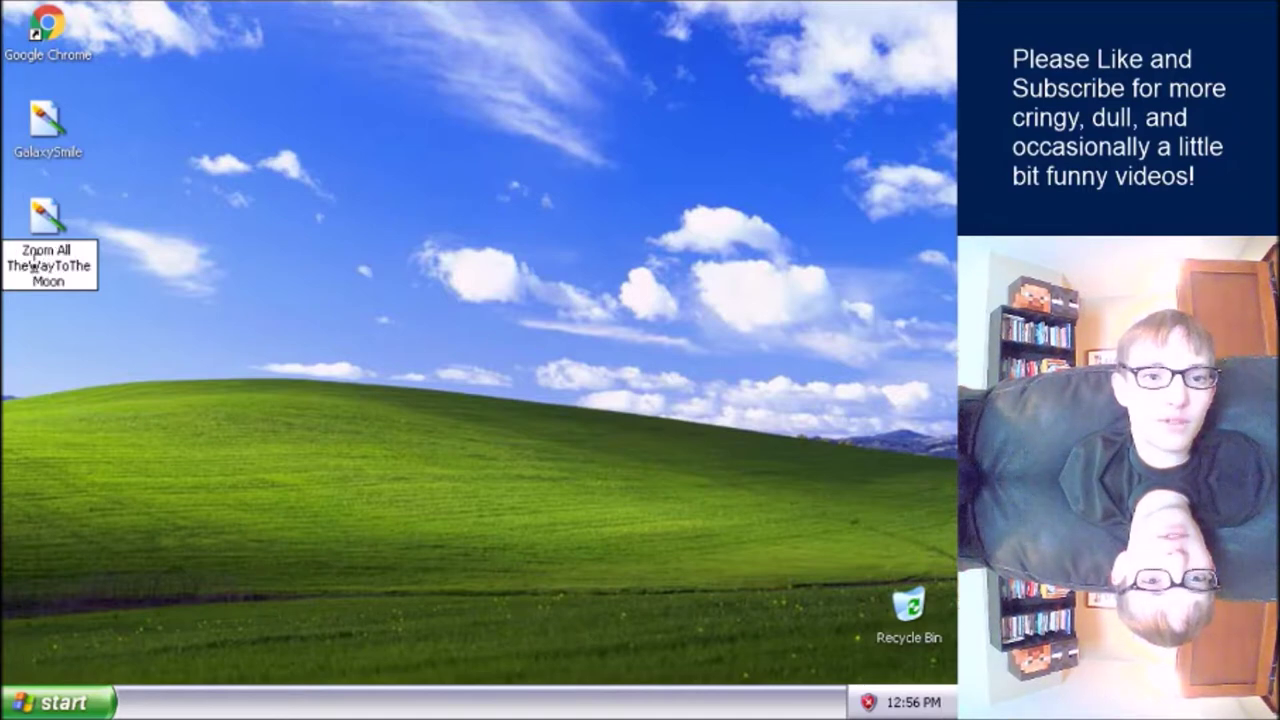
pyautogui.click(30, 265)
pyautogui.click(40, 265)
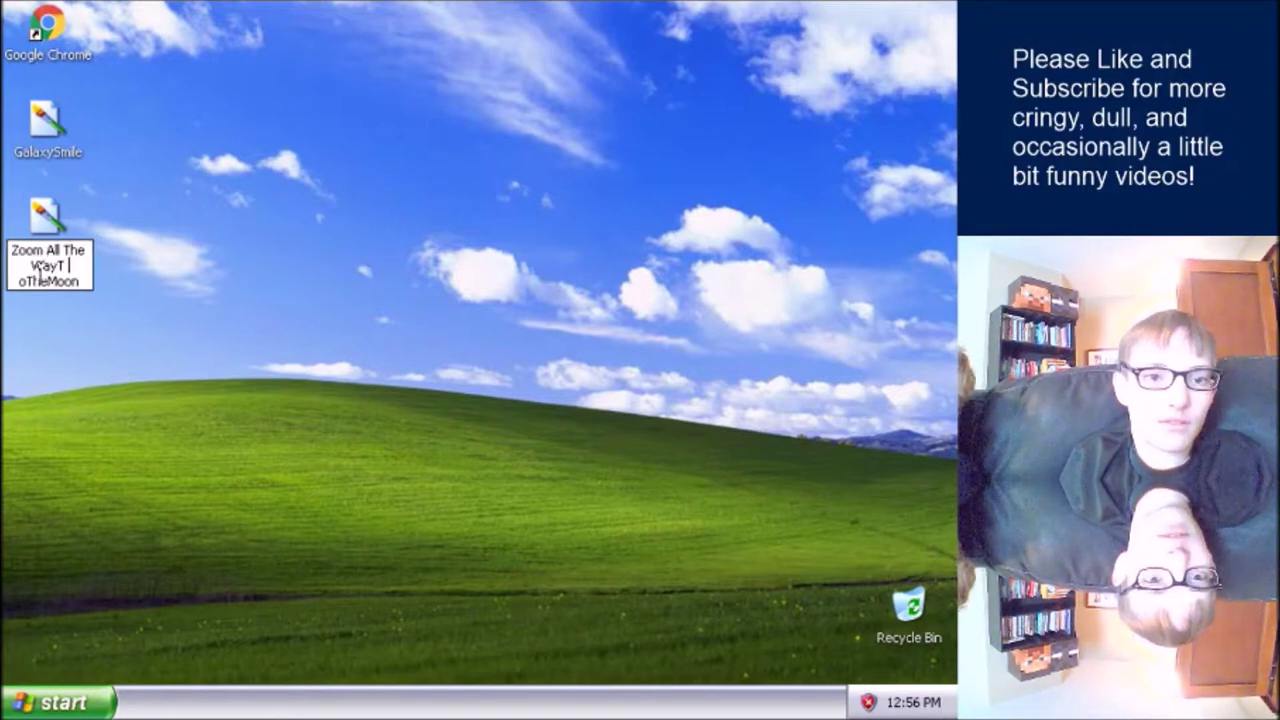
pyautogui.press('BackSpace')
pyautogui.press('Left')
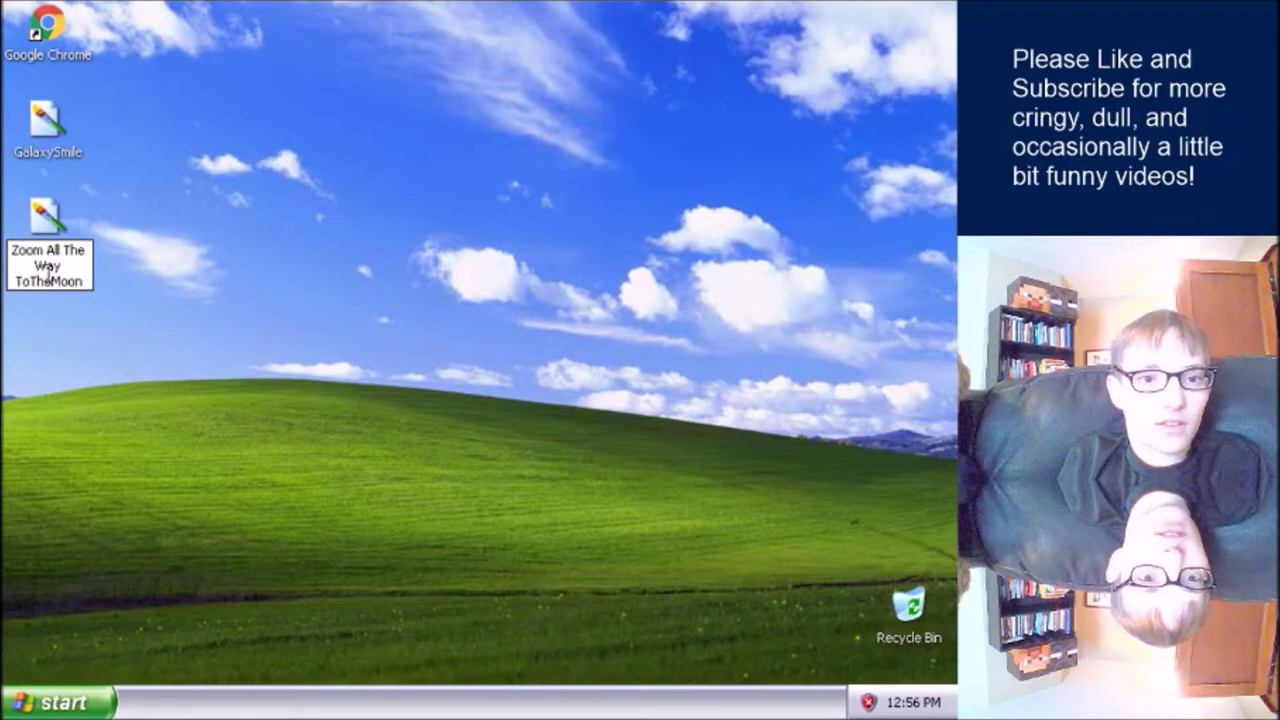
pyautogui.click(30, 281)
pyautogui.click(54, 281)
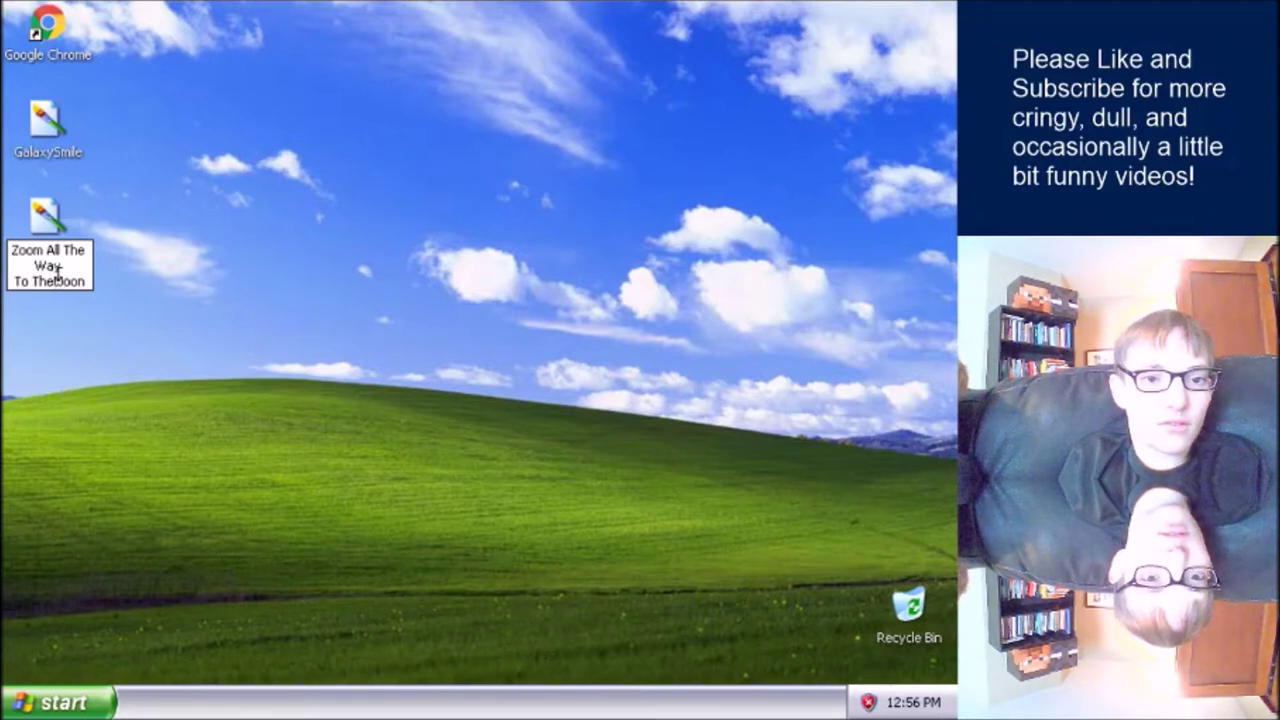
# Step: Rename the GalaxySmile picture on the desktop as Galaxy Smile Thing, and deselect it
pyautogui.click(58, 145)
pyautogui.click(38, 152)
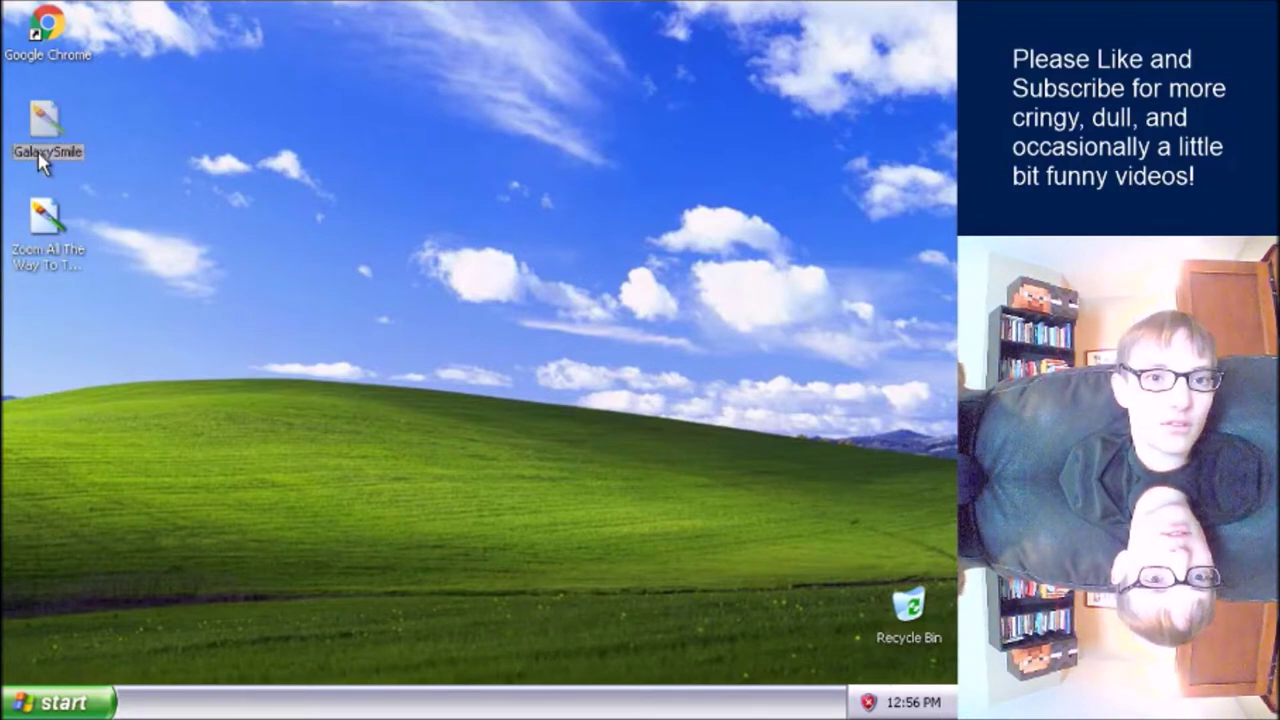
pyautogui.click(51, 153)
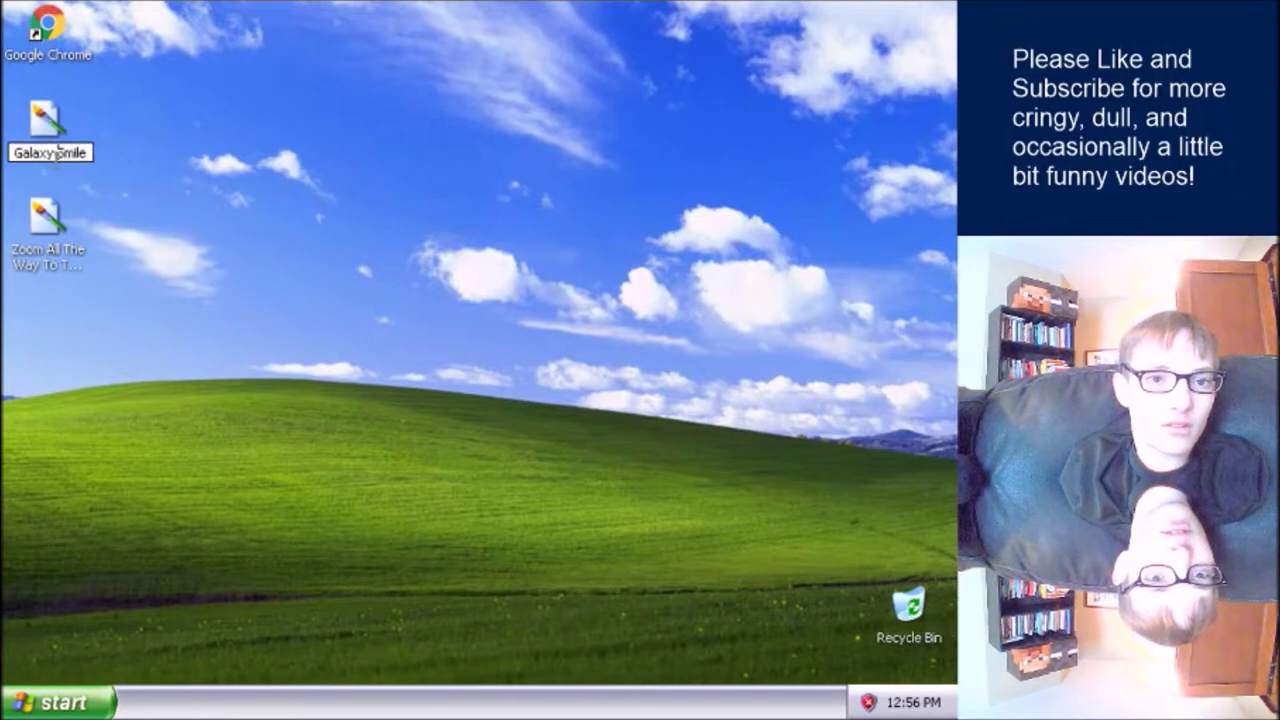
pyautogui.press('Return')
pyautogui.click(86, 156)
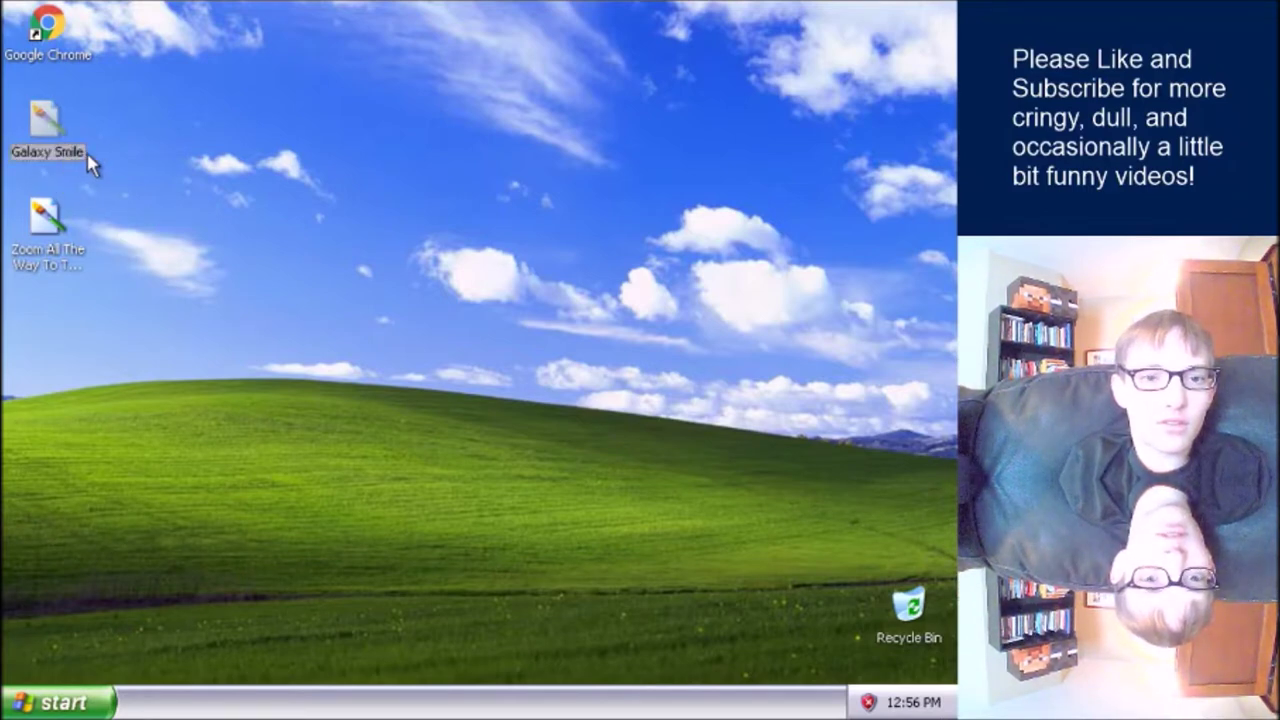
pyautogui.write('Thing')
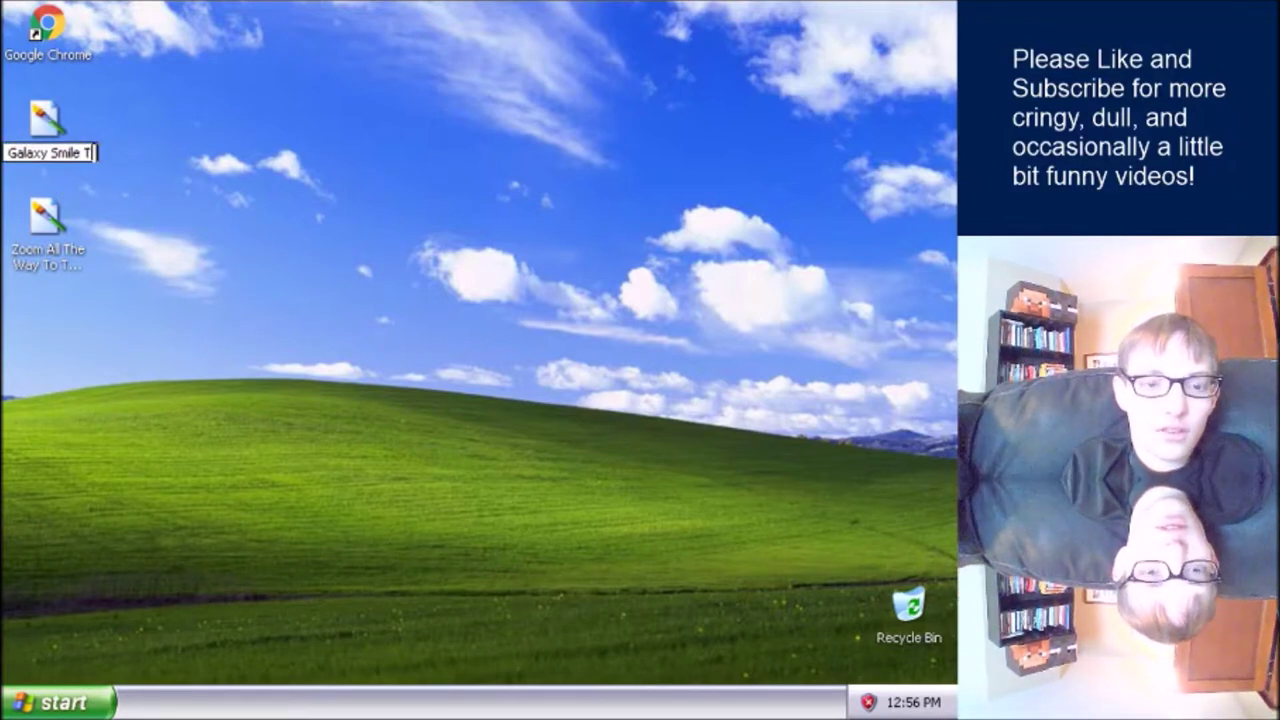
pyautogui.press('Return')
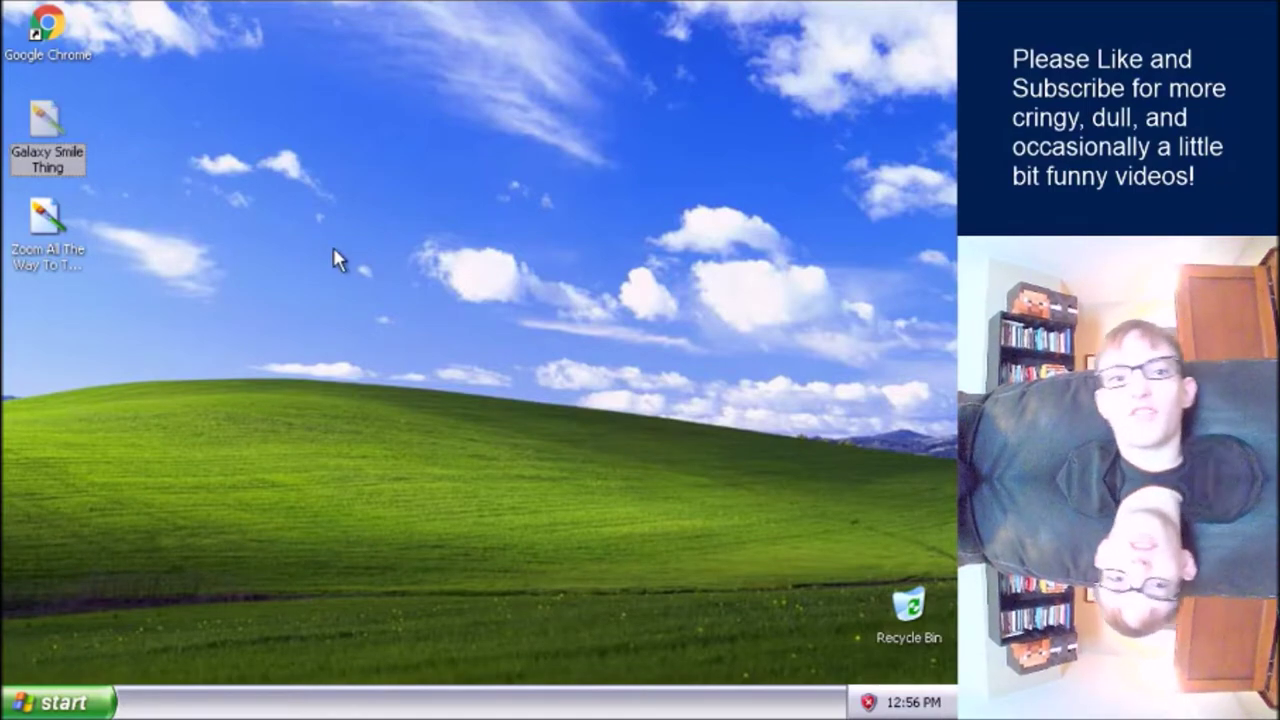
pyautogui.click(506, 274)
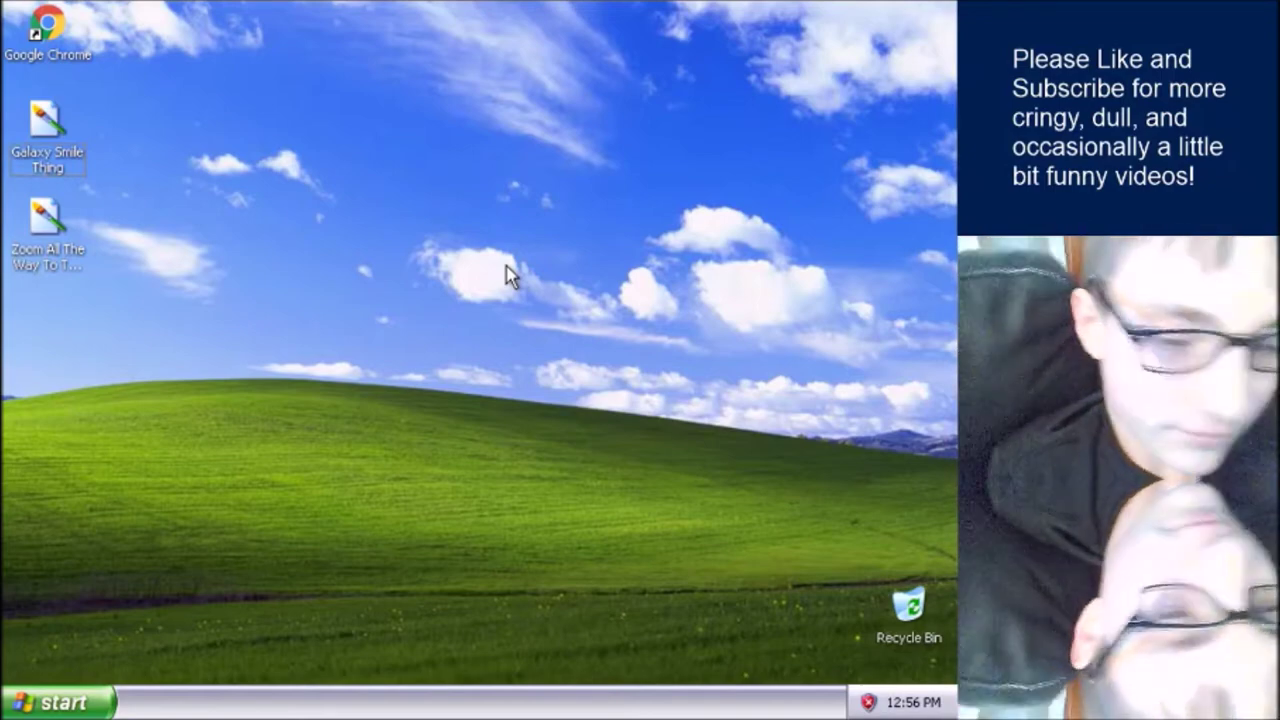
pyautogui.rightClick(507, 276)
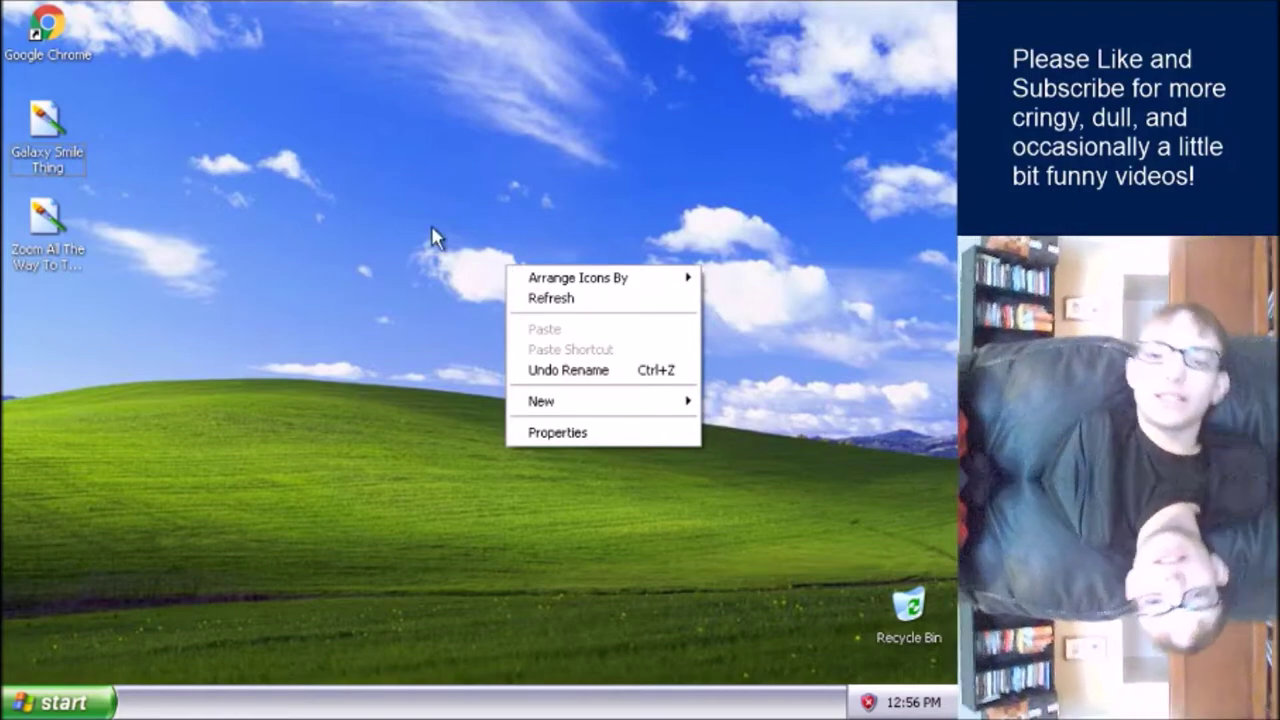
pyautogui.click(381, 383)
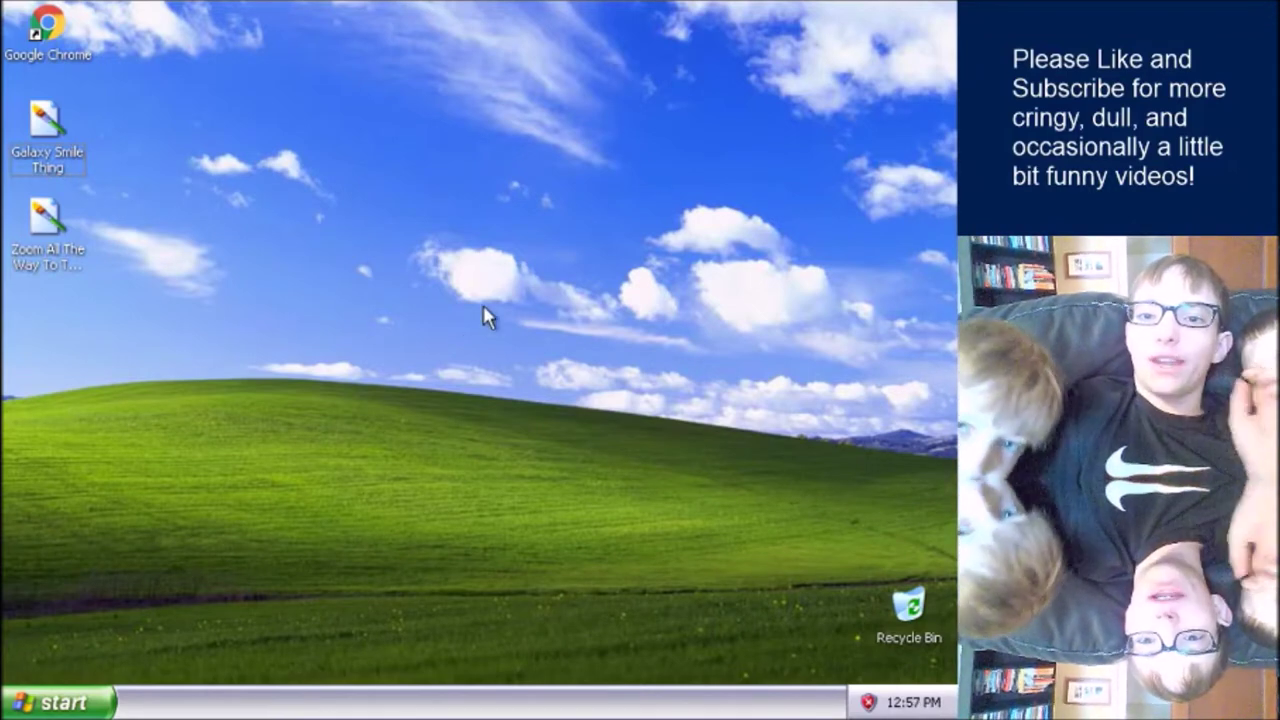
pyautogui.moveTo(351, 452); pyautogui.dragTo(665, 150)
pyautogui.moveTo(658, 230); pyautogui.dragTo(164, 436)
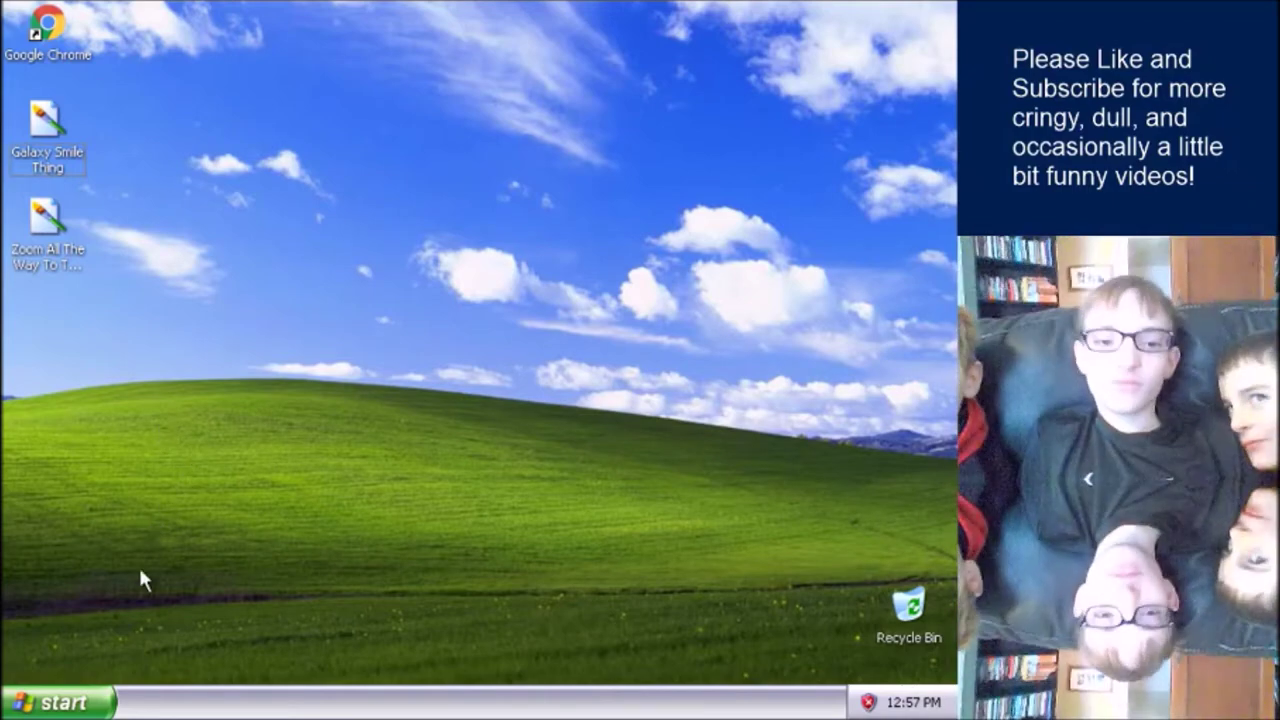
pyautogui.click(108, 698)
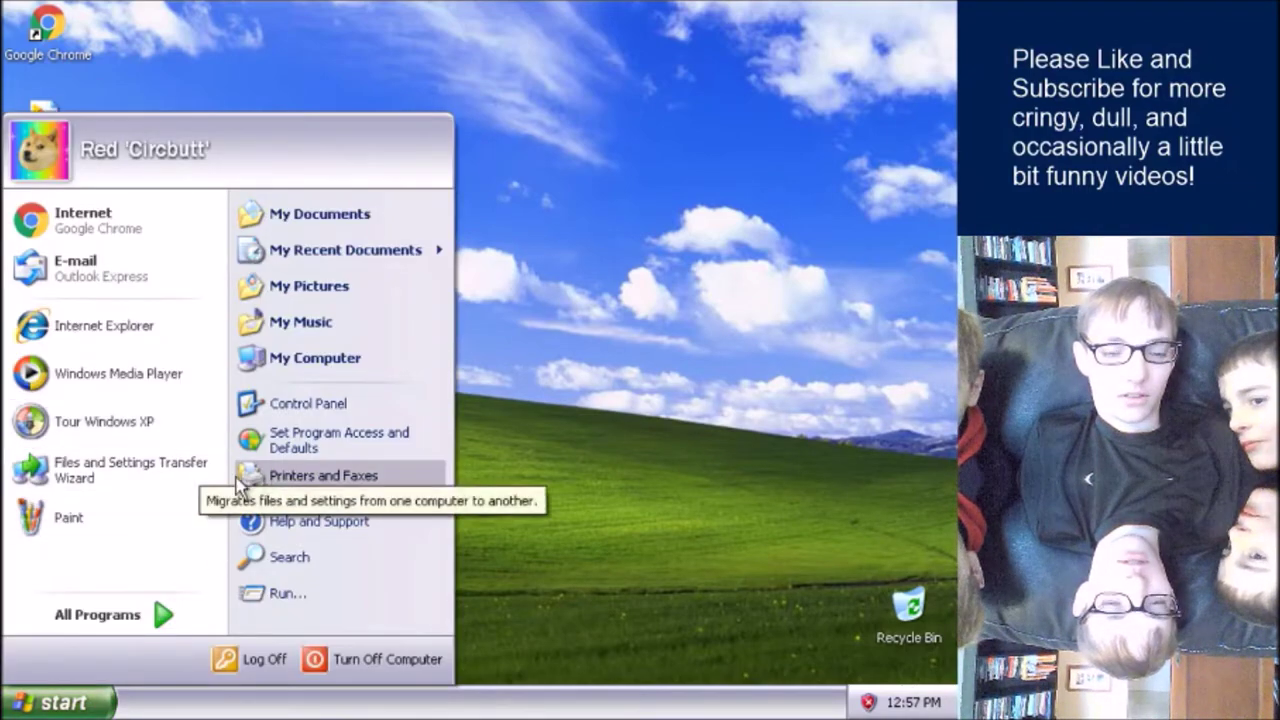
pyautogui.click(150, 615)
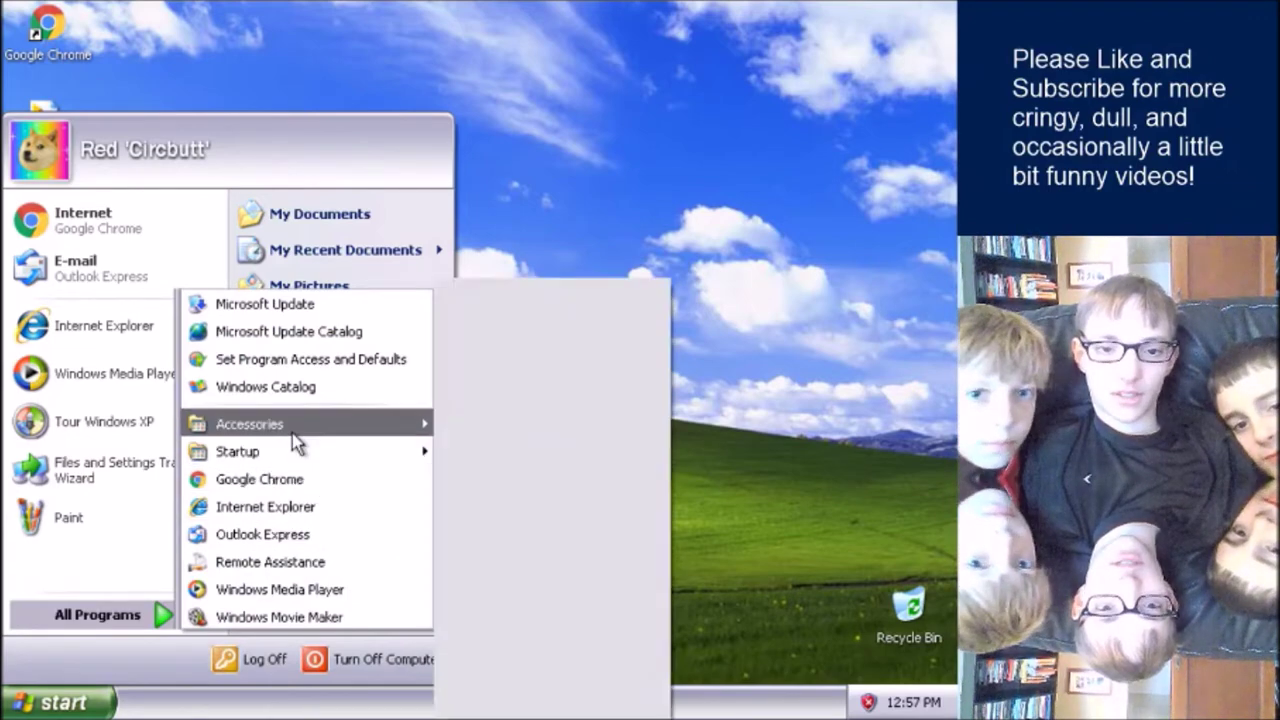
pyautogui.click(290, 430)
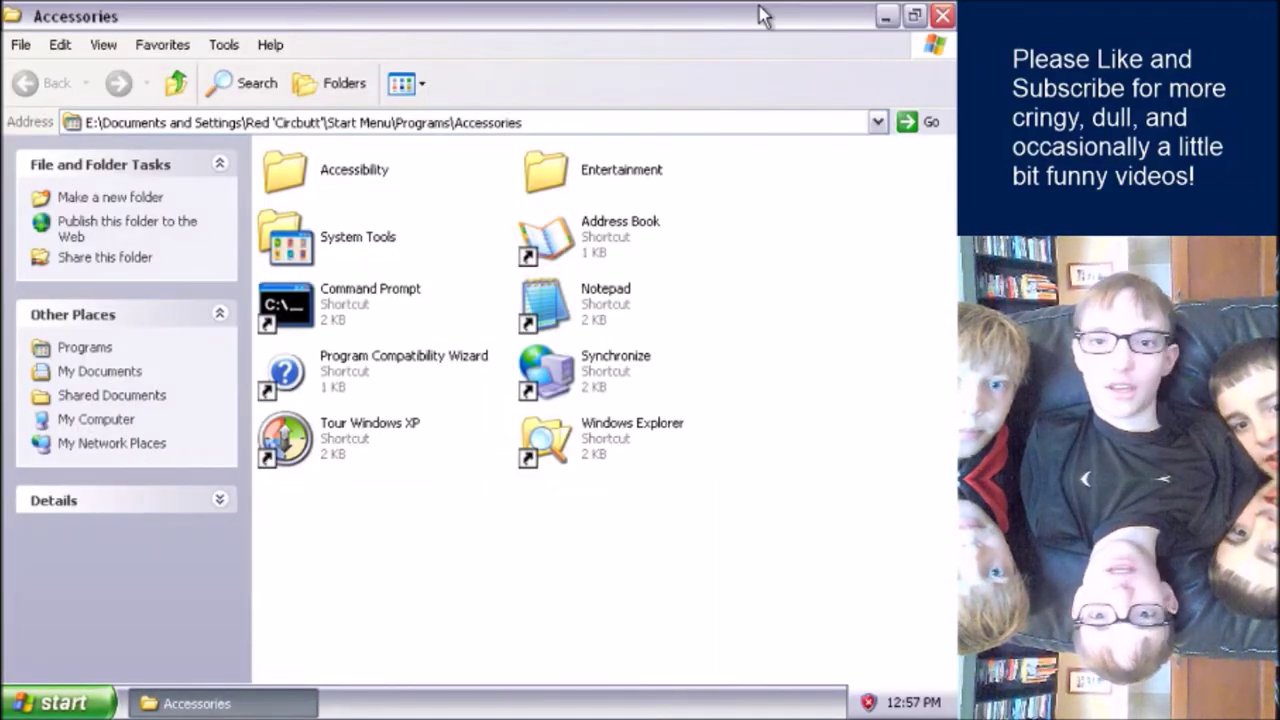
pyautogui.click(943, 15)
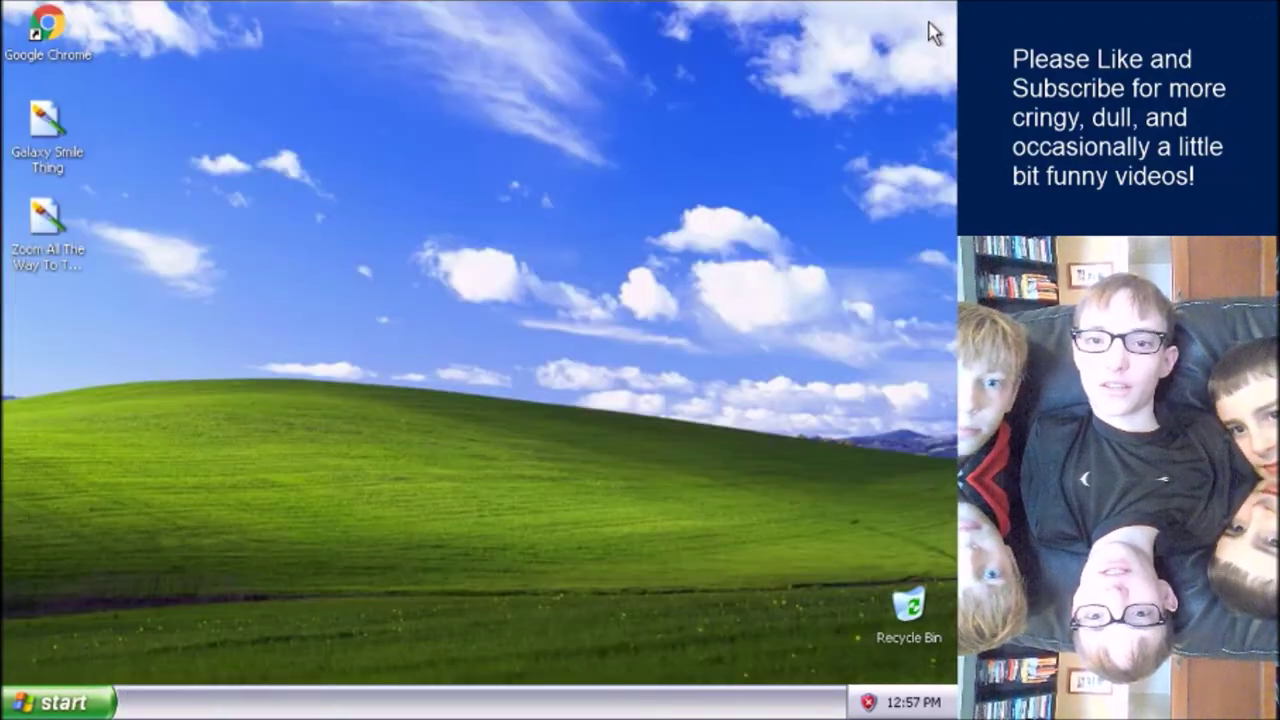
# Step: Look over the installed programs and their Accessories group, and open the Accessories folder in its own window
pyautogui.click(83, 708)
pyautogui.moveTo(186, 614)
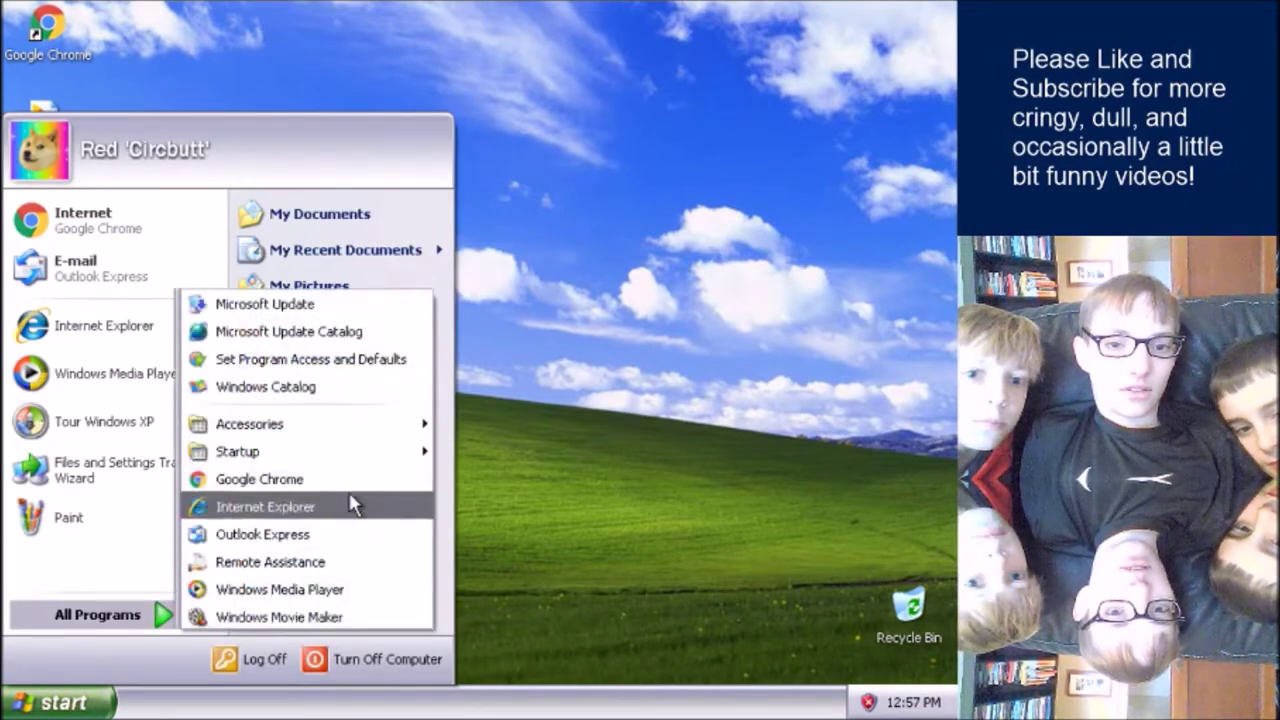
pyautogui.moveTo(355, 444)
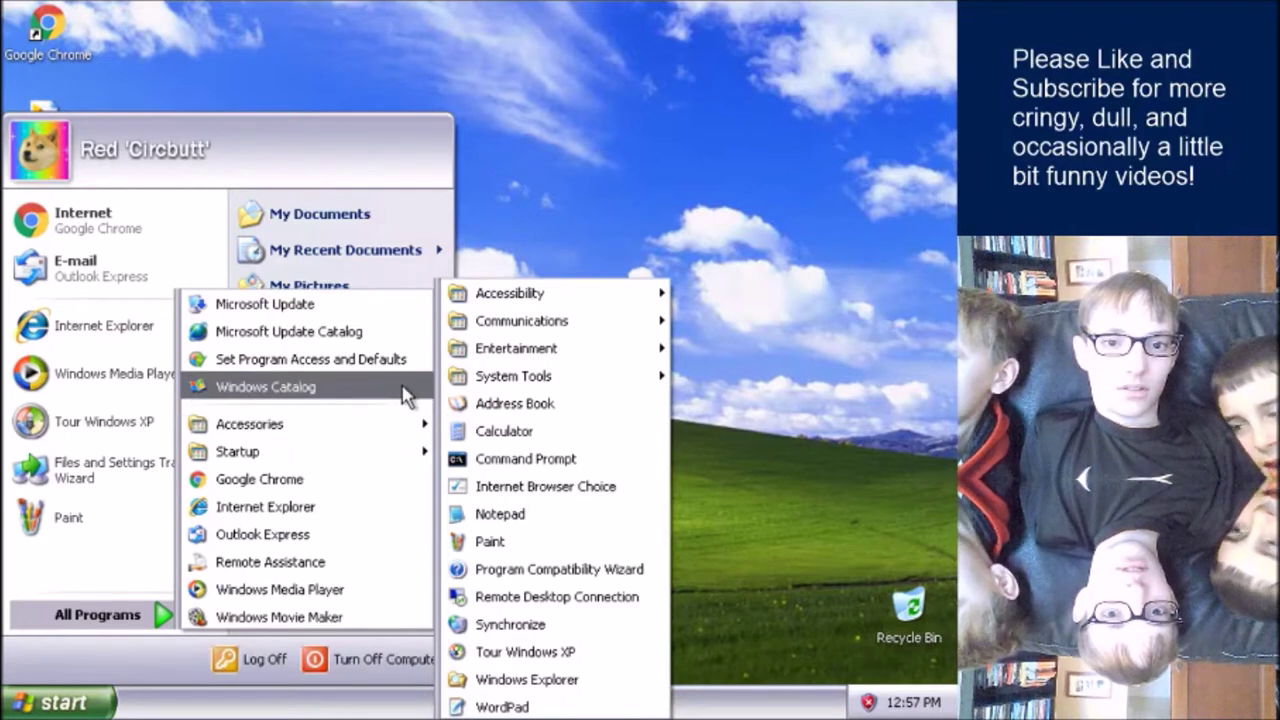
pyautogui.moveTo(430, 425)
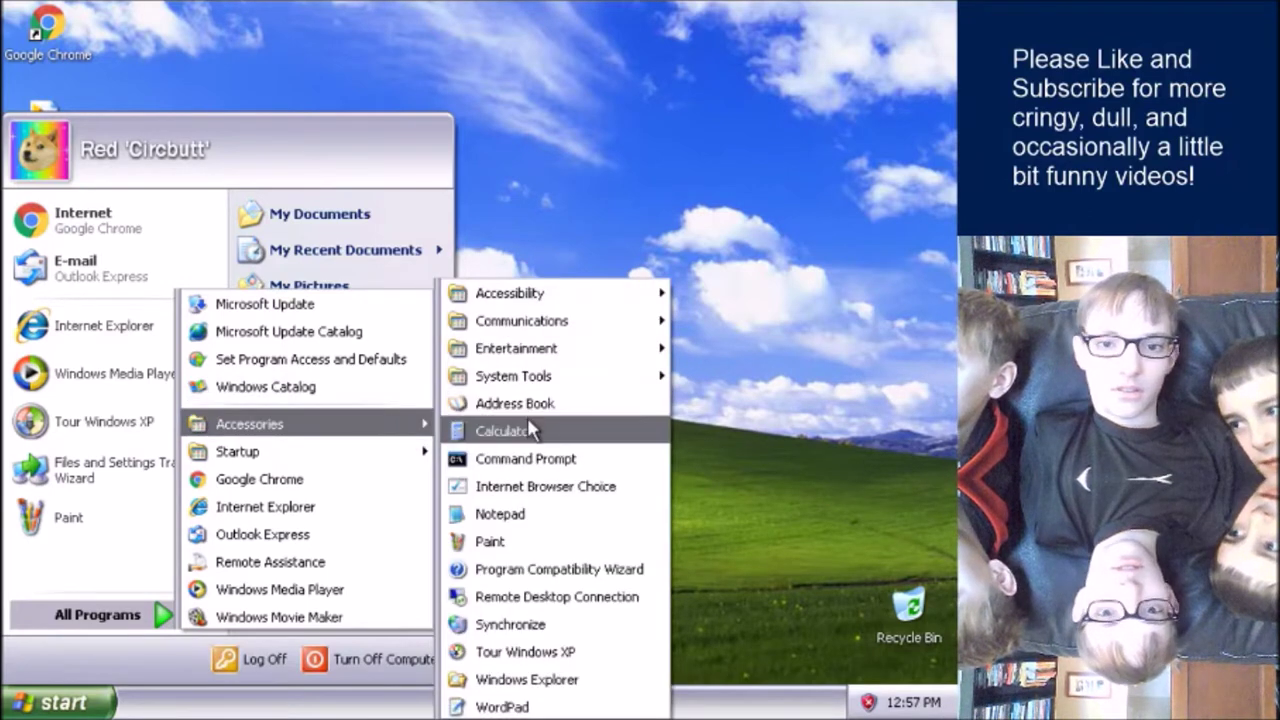
pyautogui.click(414, 424)
pyautogui.moveTo(512, 522); pyautogui.dragTo(615, 638)
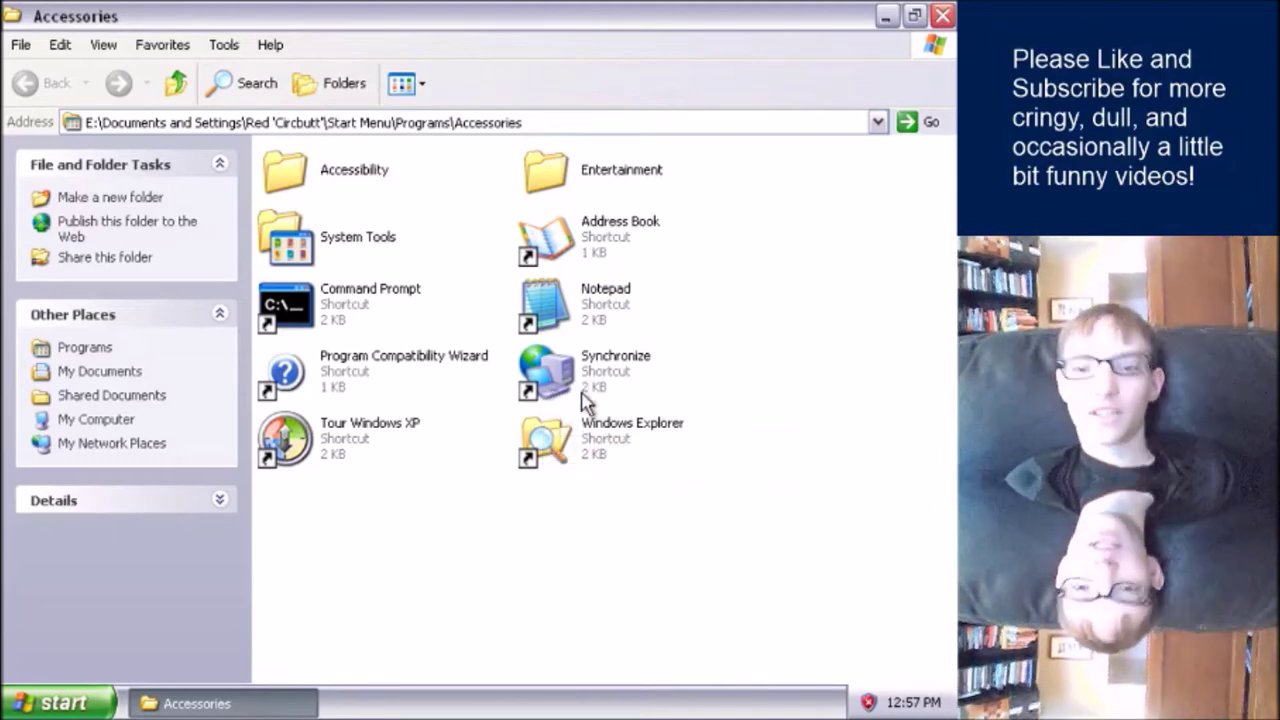
# Step: Look inside the Accessibility and Entertainment subfolders of Accessories, and close the folder window
pyautogui.press('Tab')
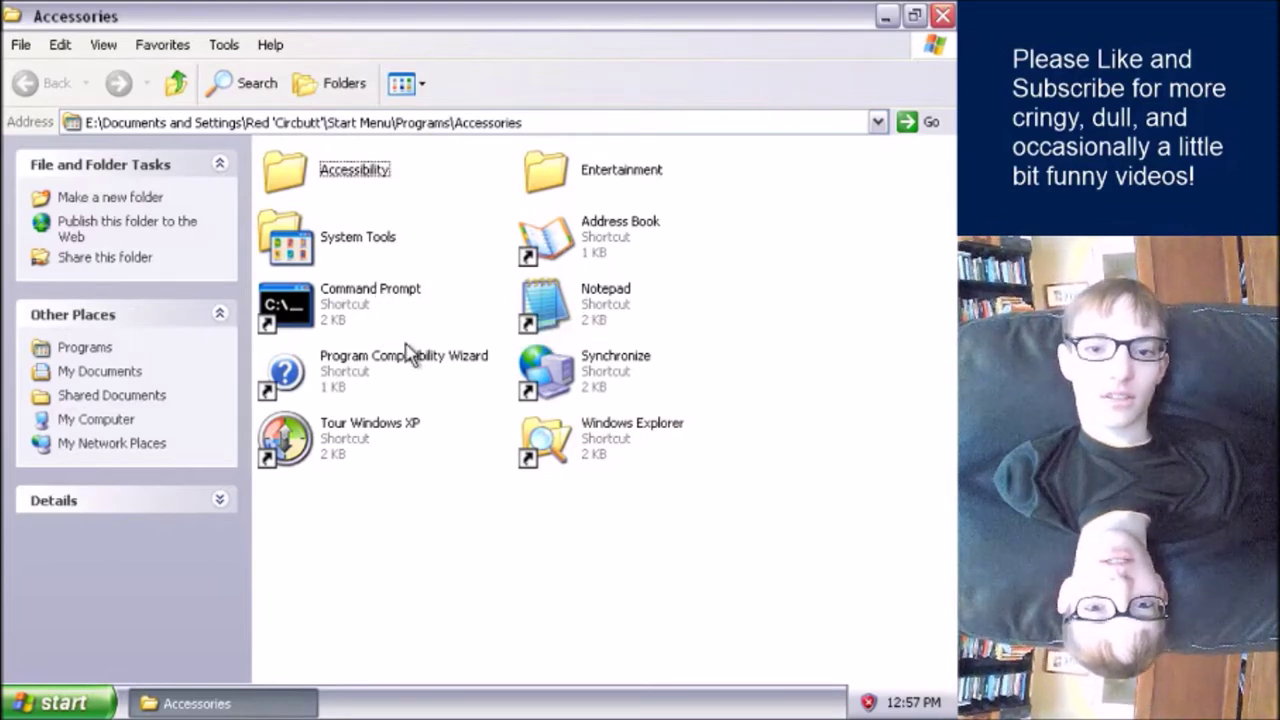
pyautogui.click(545, 303)
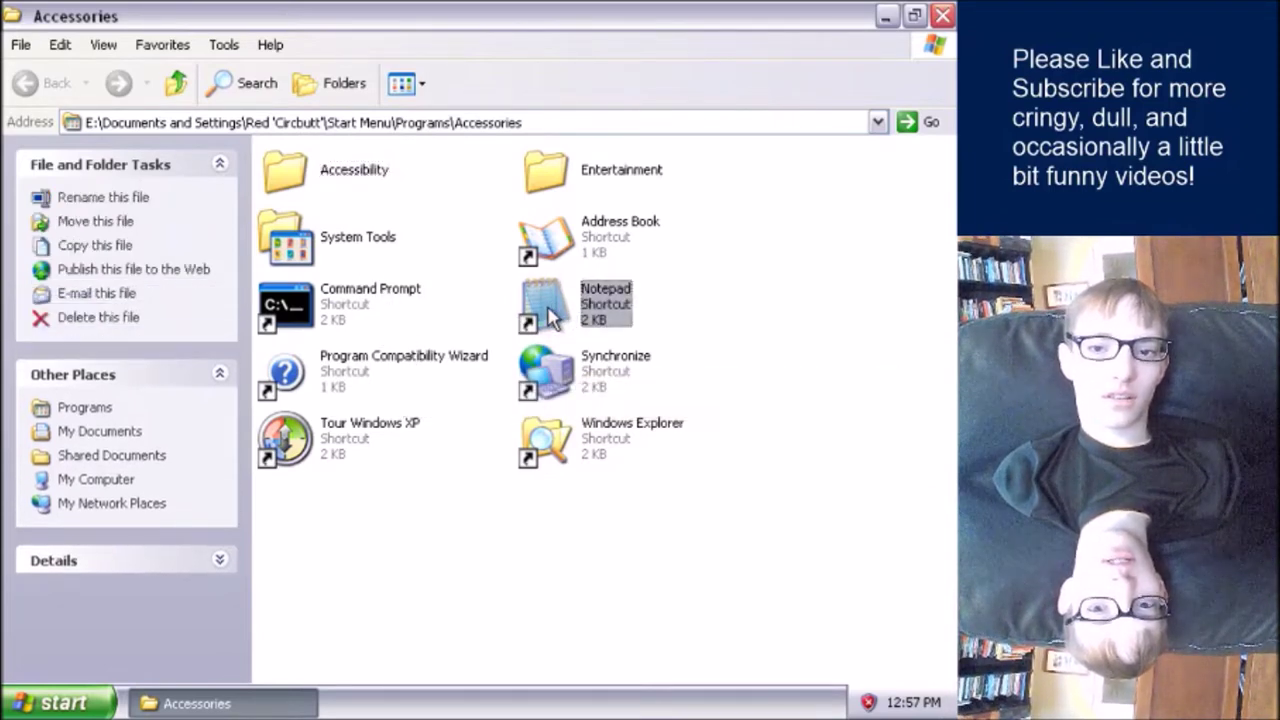
pyautogui.doubleClick(374, 186)
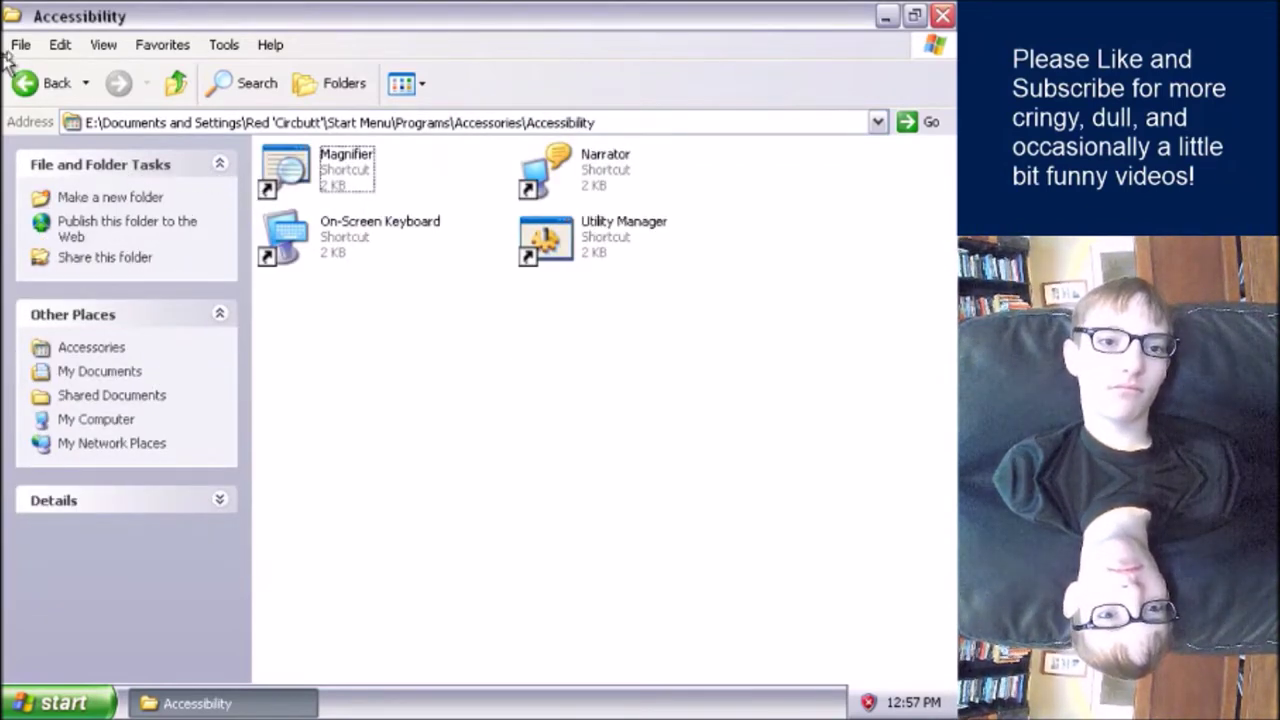
pyautogui.click(40, 83)
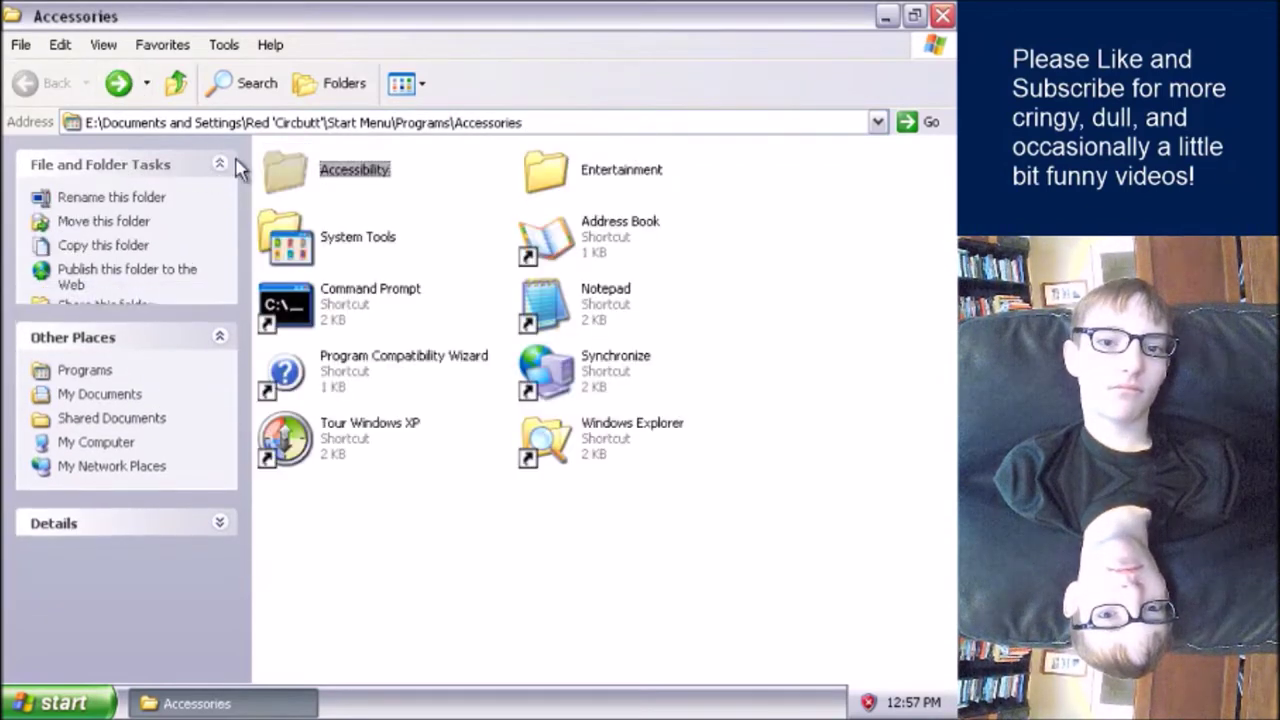
pyautogui.doubleClick(585, 165)
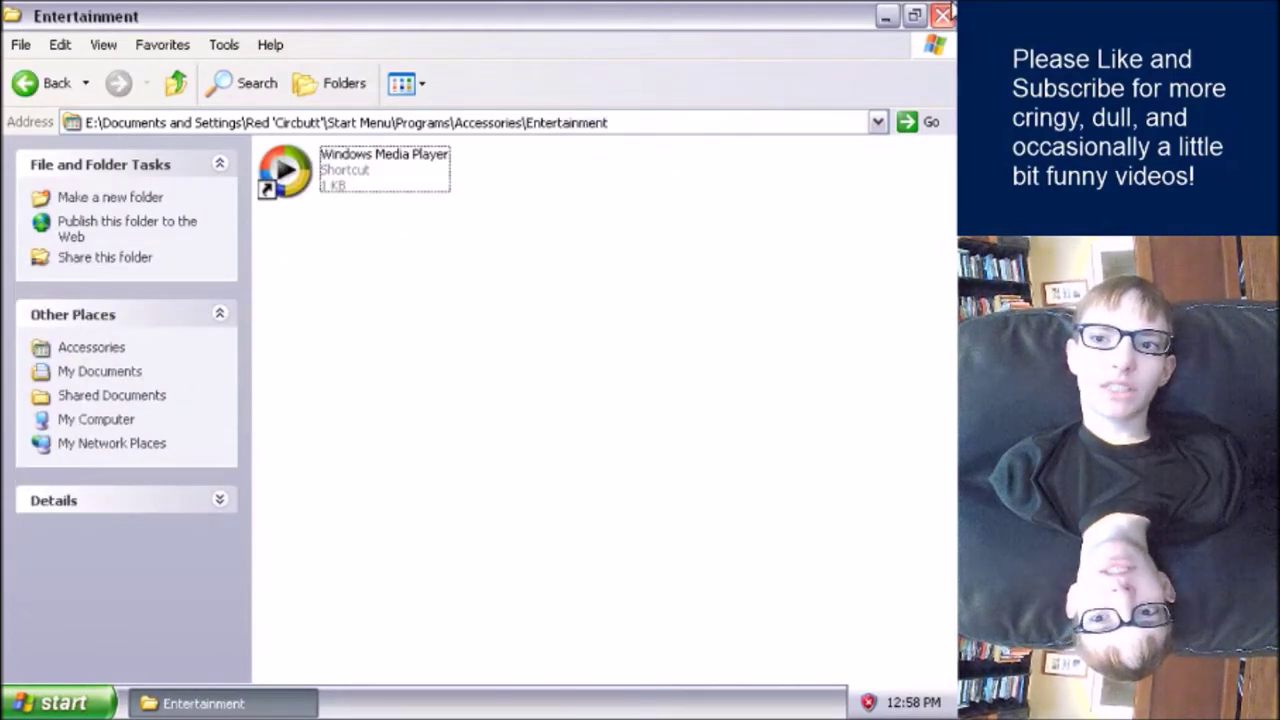
pyautogui.click(942, 16)
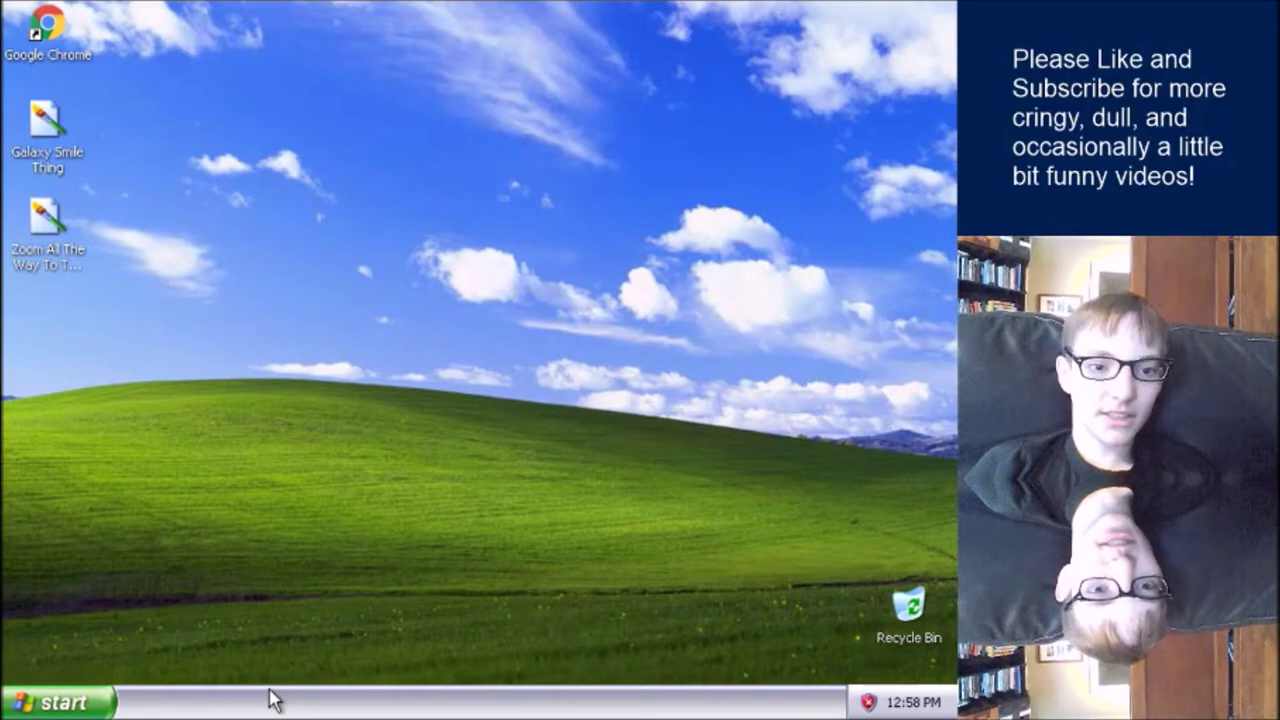
# Step: Try to launch Windows Movie Maker from the installed programs, and dismiss its dialog
pyautogui.click(60, 702)
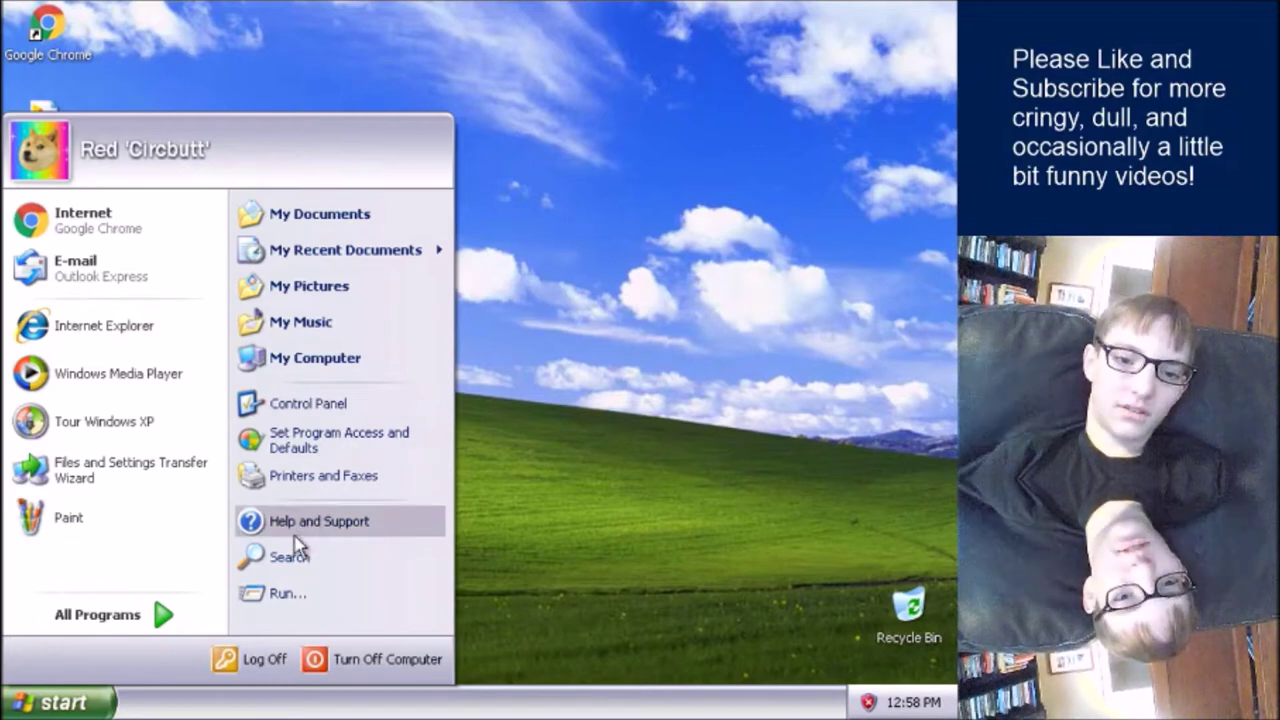
pyautogui.moveTo(131, 614)
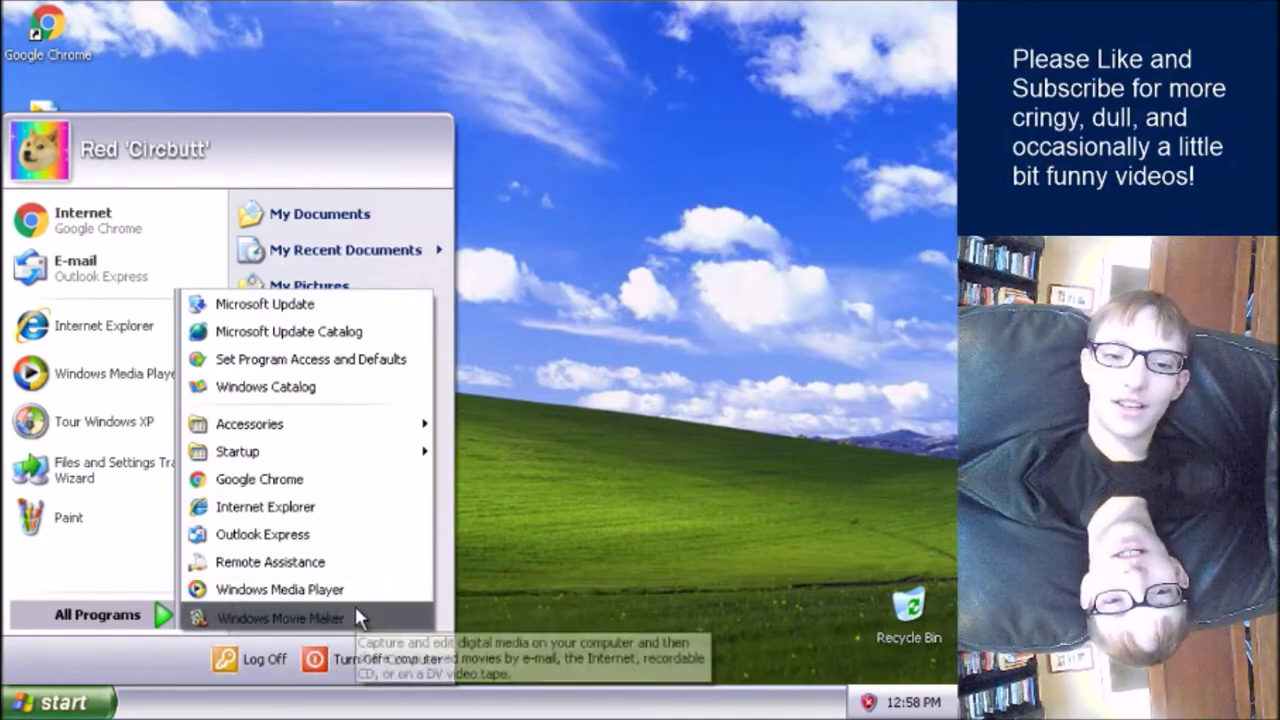
pyautogui.click(355, 617)
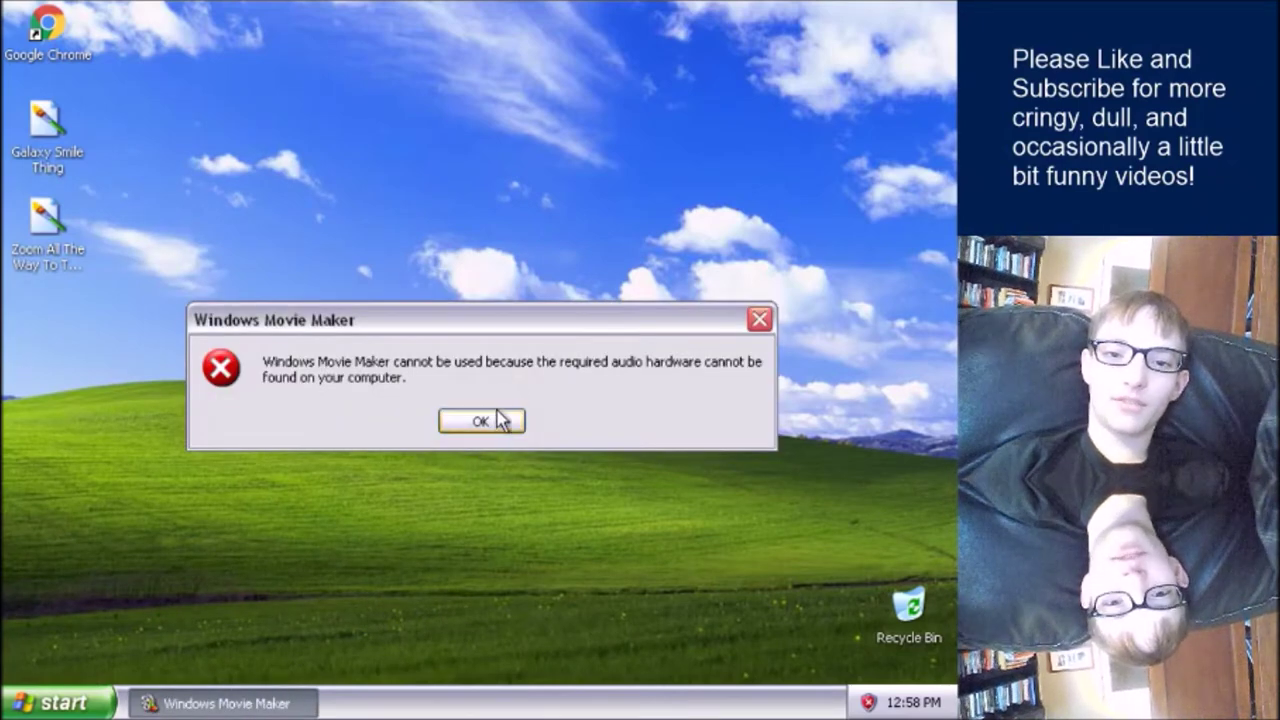
pyautogui.click(499, 424)
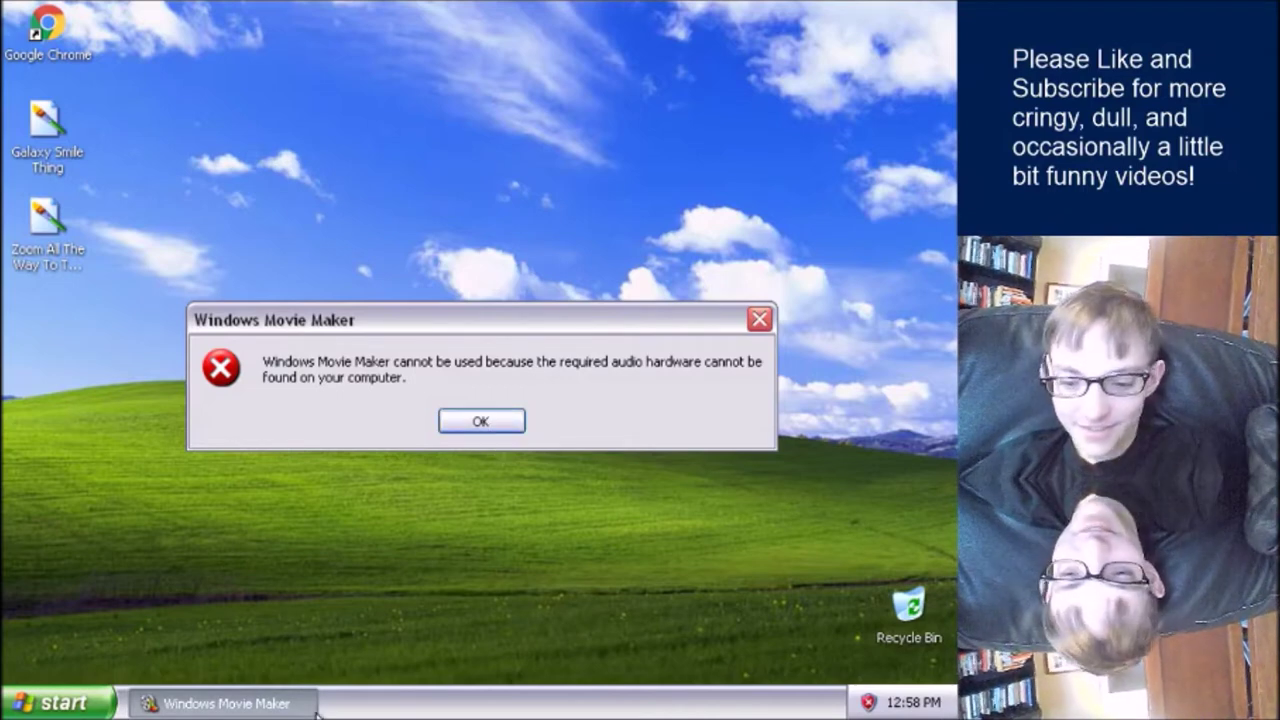
pyautogui.click(450, 420)
# Step: Look through the installed programs again, including the System Tools and Entertainment groups of Accessories
pyautogui.click(76, 712)
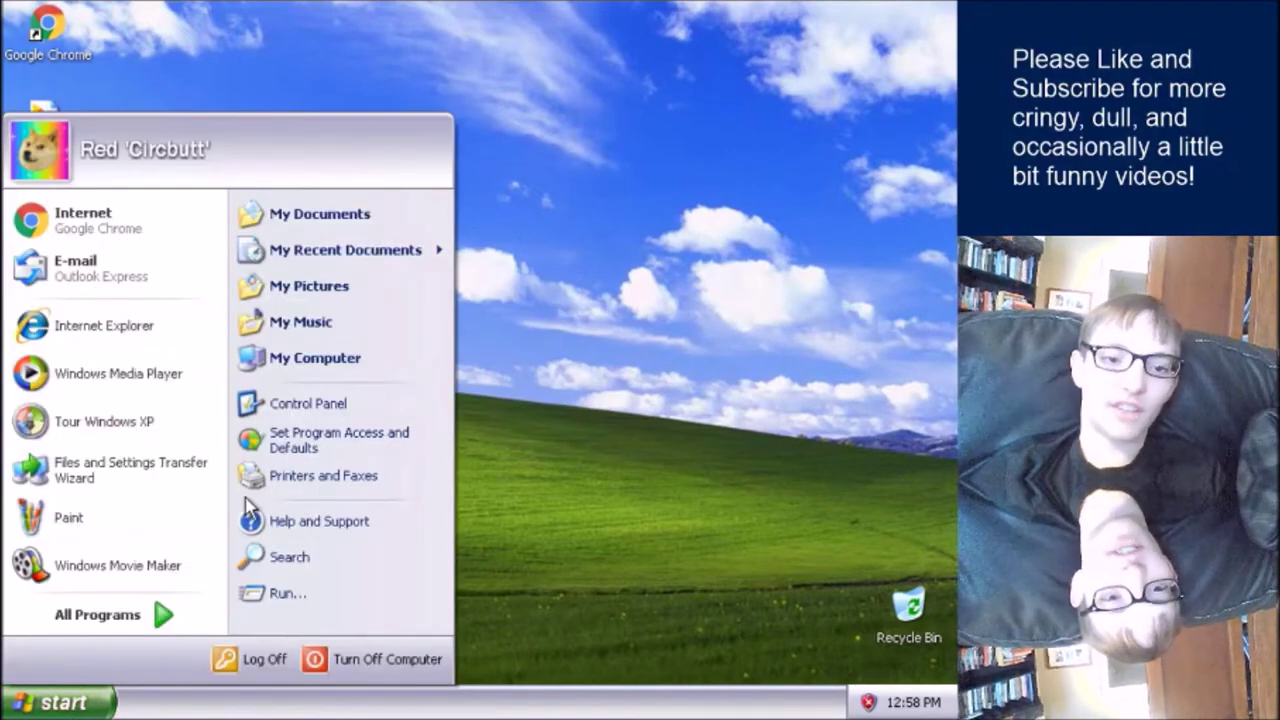
pyautogui.click(160, 626)
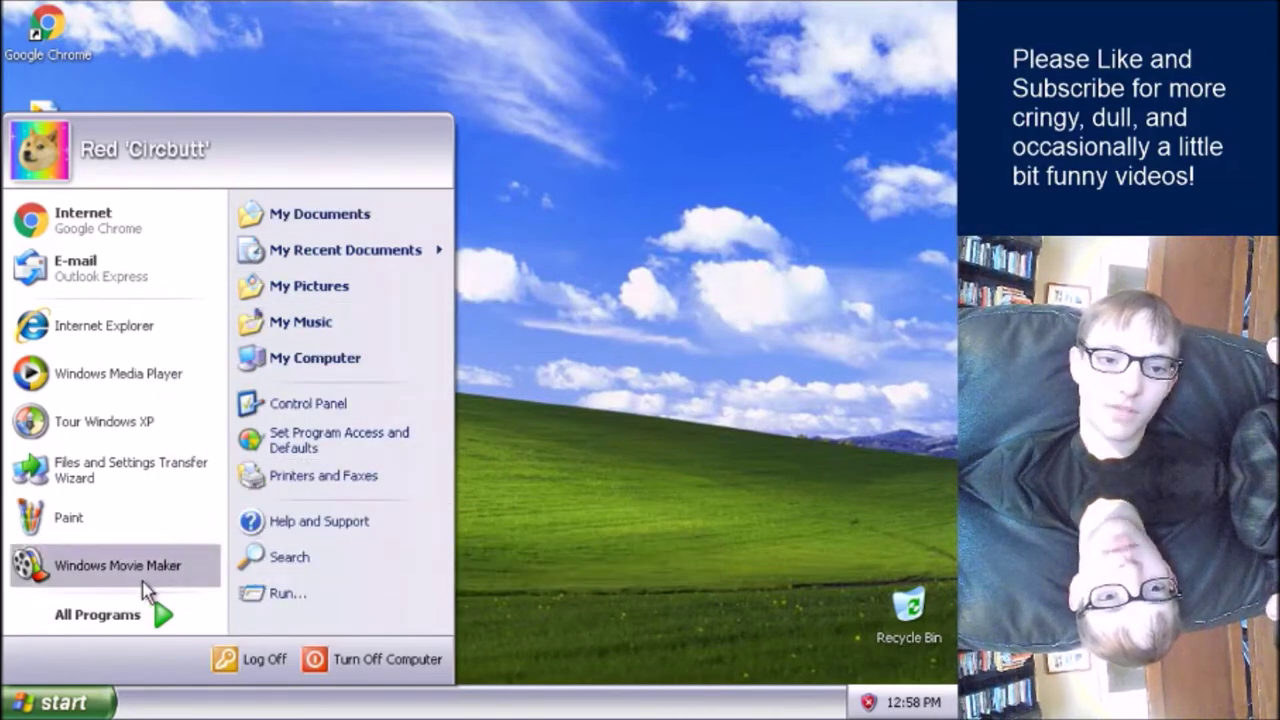
pyautogui.click(158, 614)
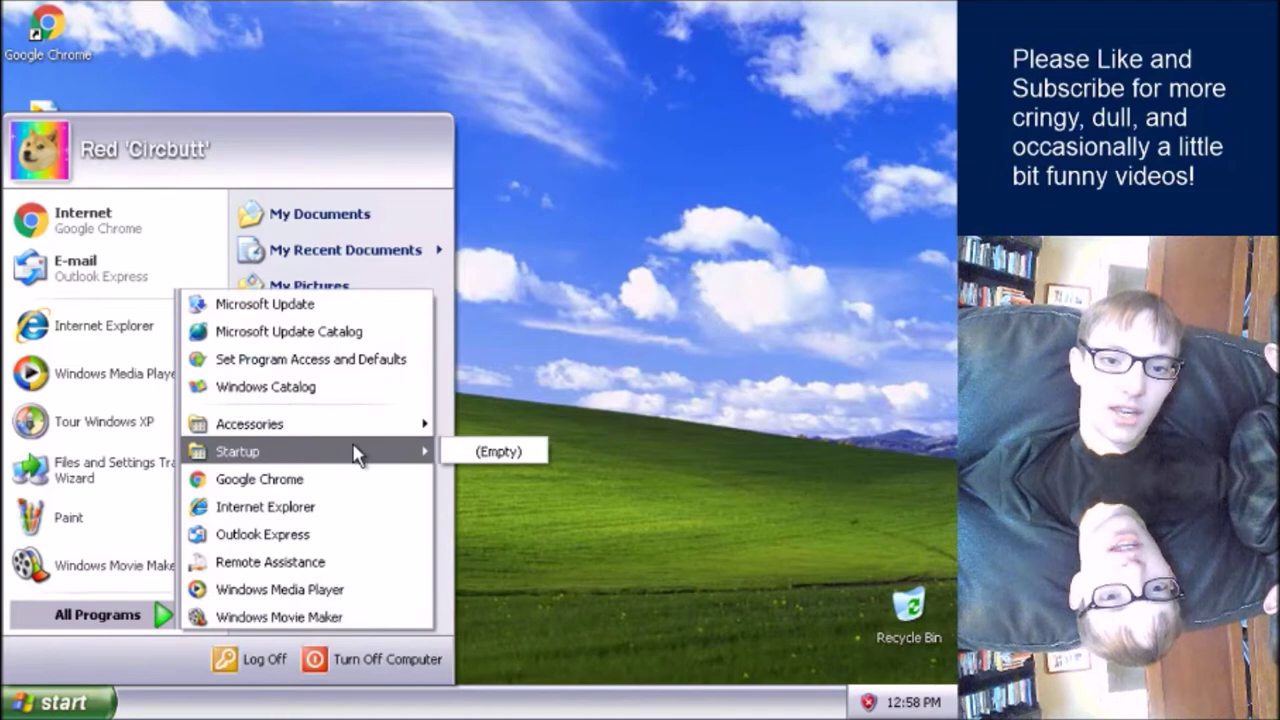
pyautogui.moveTo(375, 430)
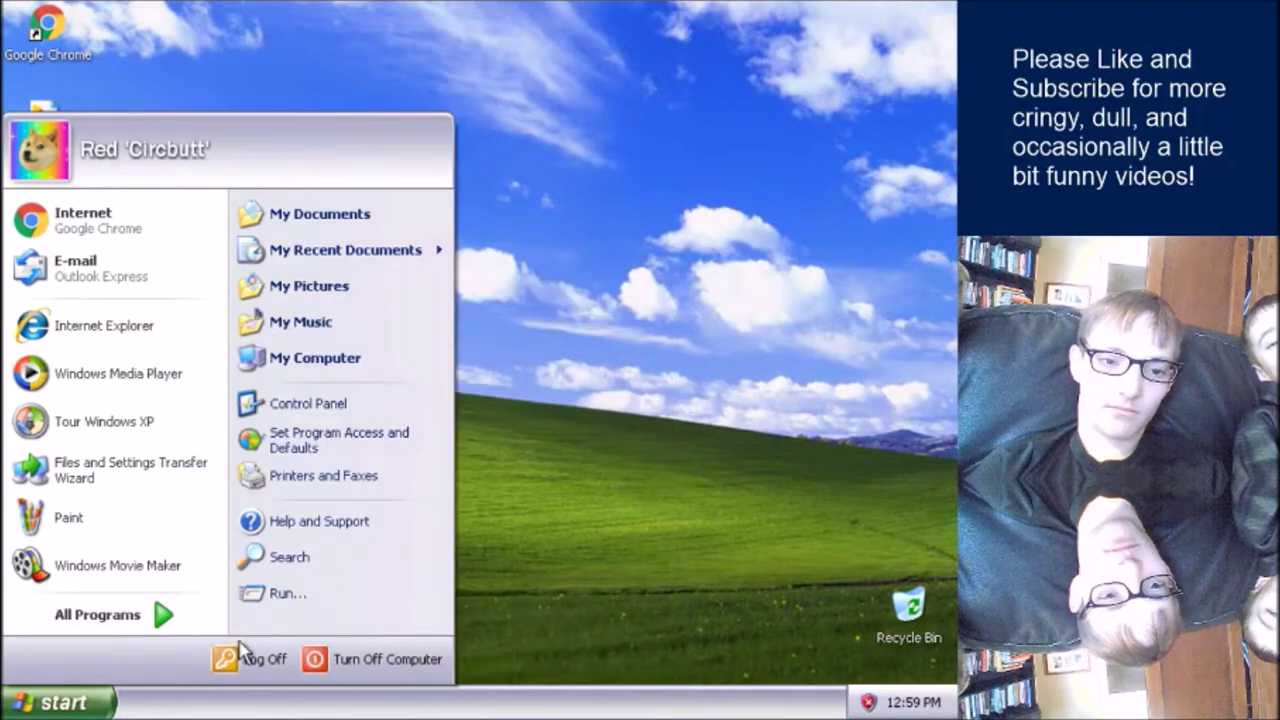
pyautogui.moveTo(163, 612)
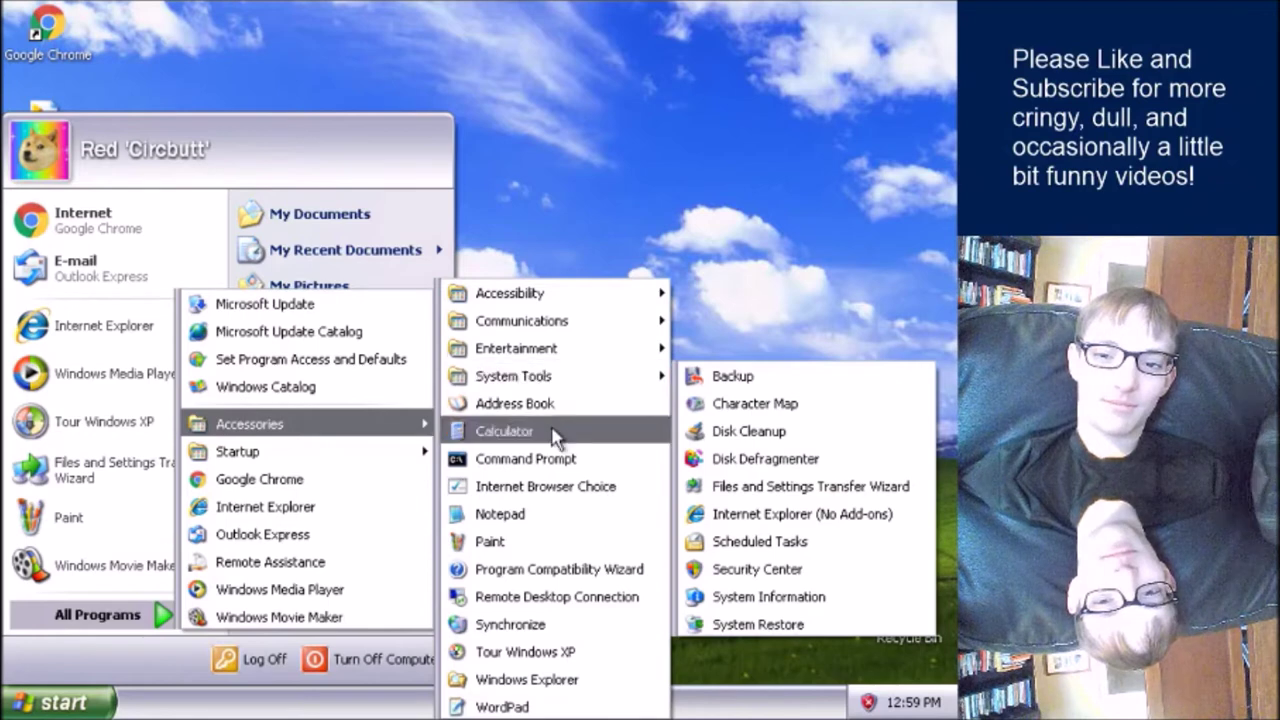
pyautogui.moveTo(585, 380)
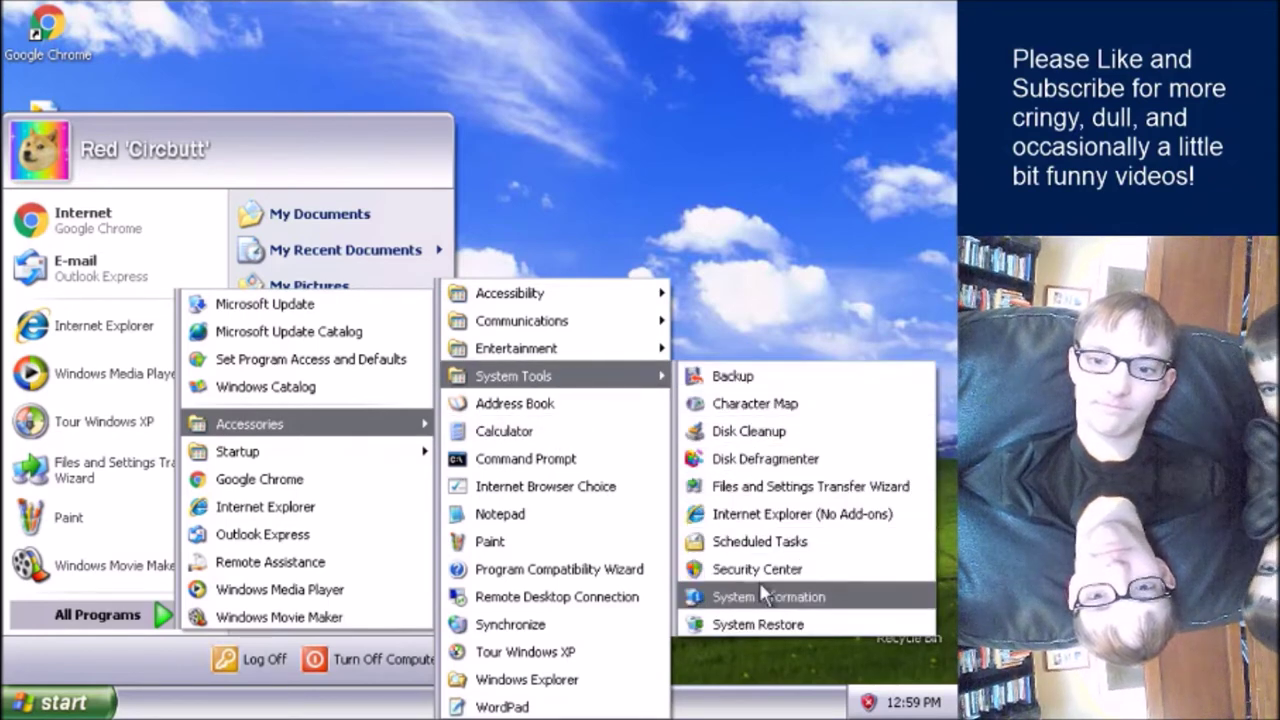
pyautogui.moveTo(630, 355)
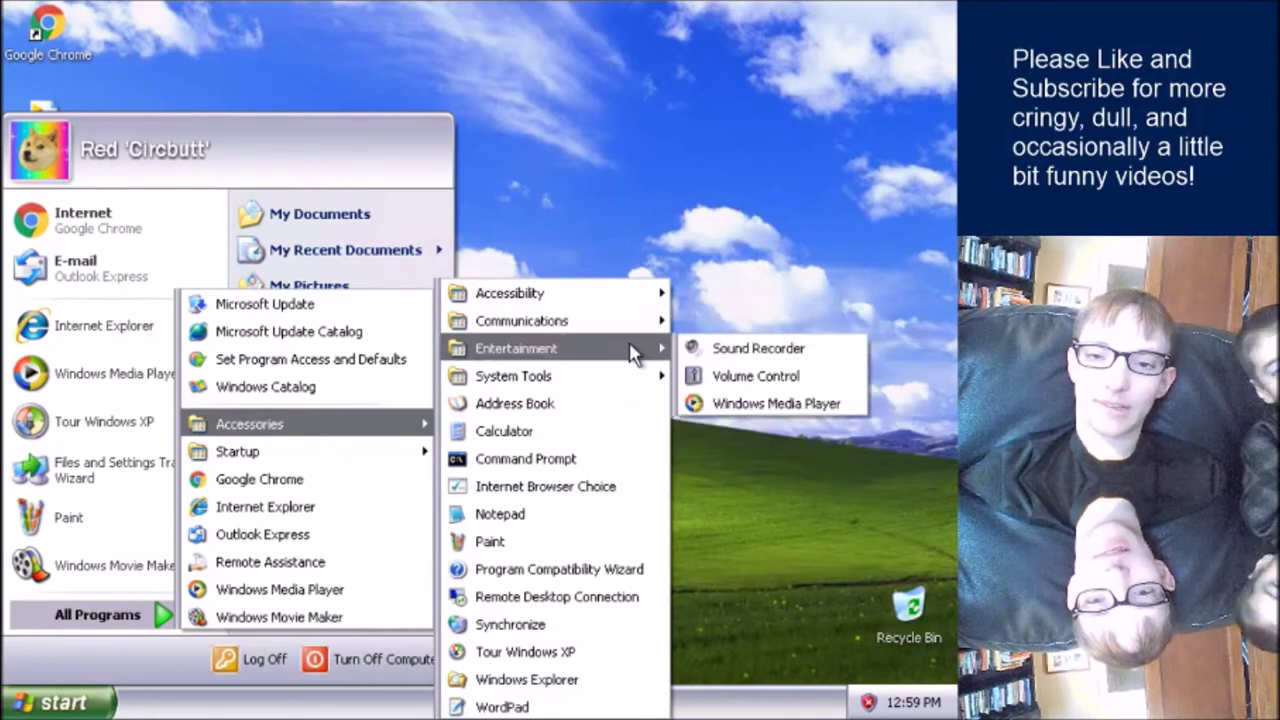
pyautogui.moveTo(636, 303)
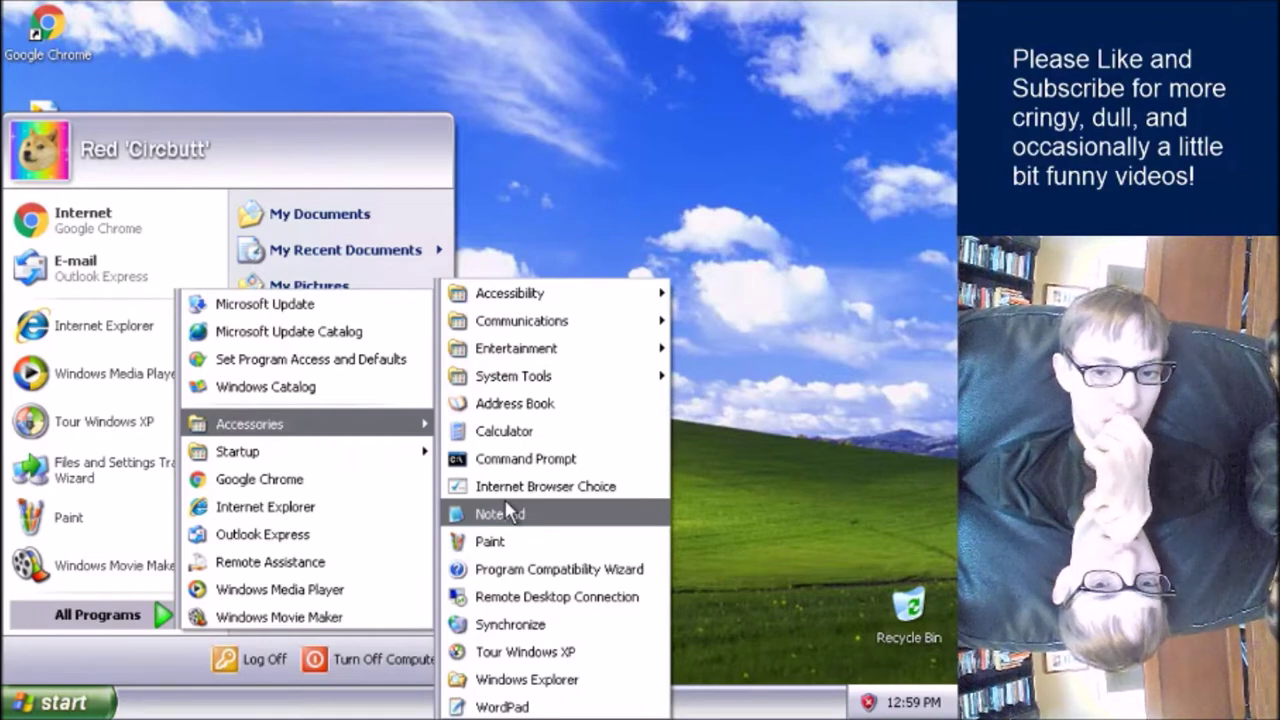
# Step: Open Notepad from the Accessories group, maximize its blank window, and close it
pyautogui.click(506, 513)
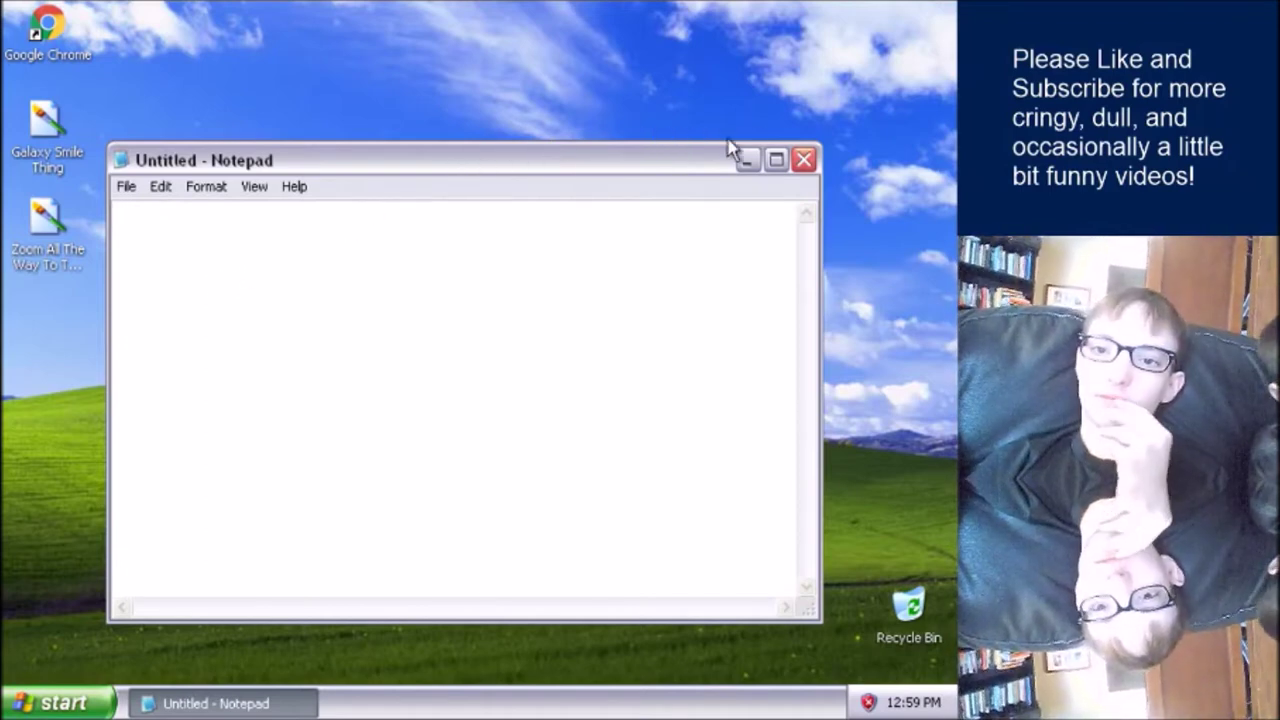
pyautogui.click(776, 160)
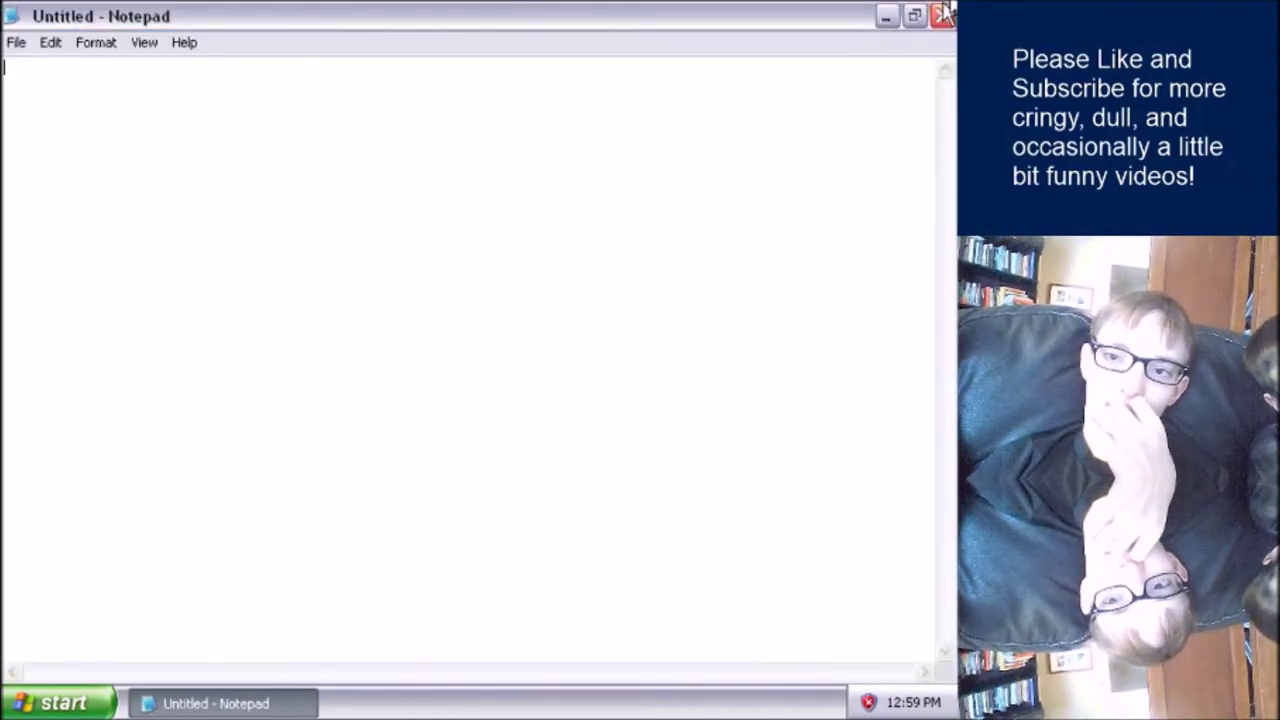
pyautogui.click(936, 13)
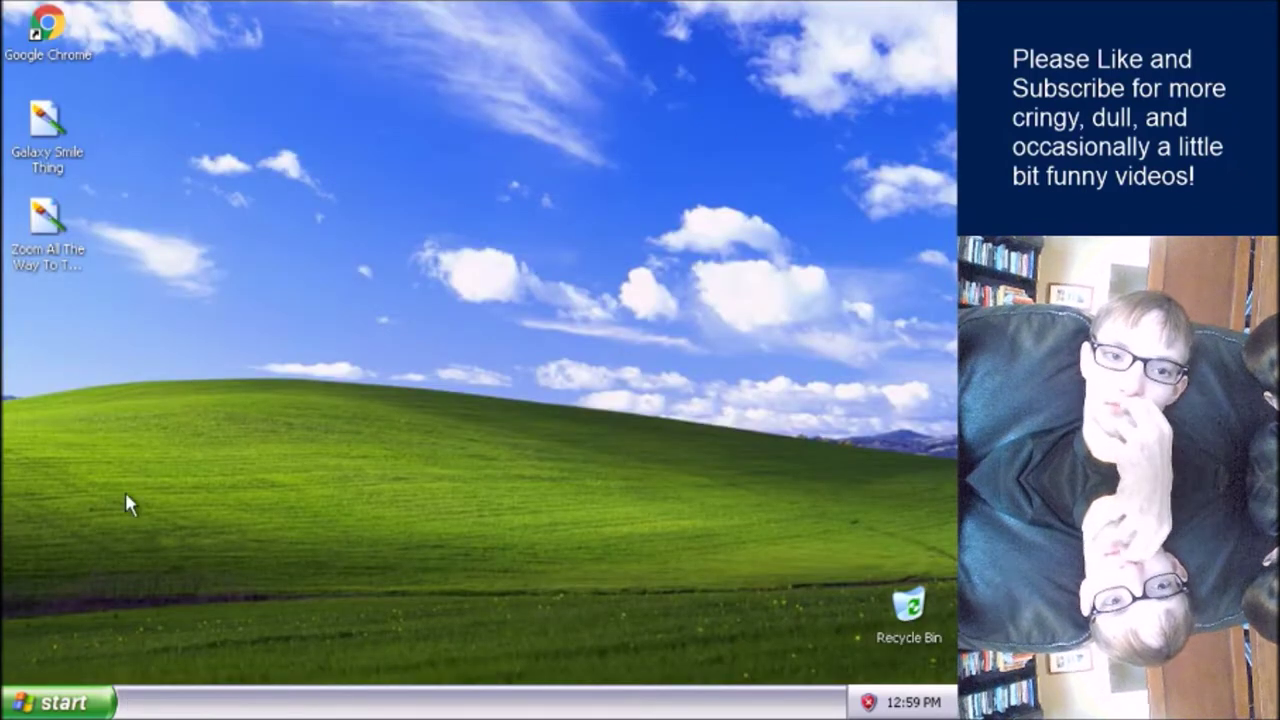
# Step: Move the Entertainment group above Communications in the Accessories program list, and close the program list
pyautogui.click(40, 700)
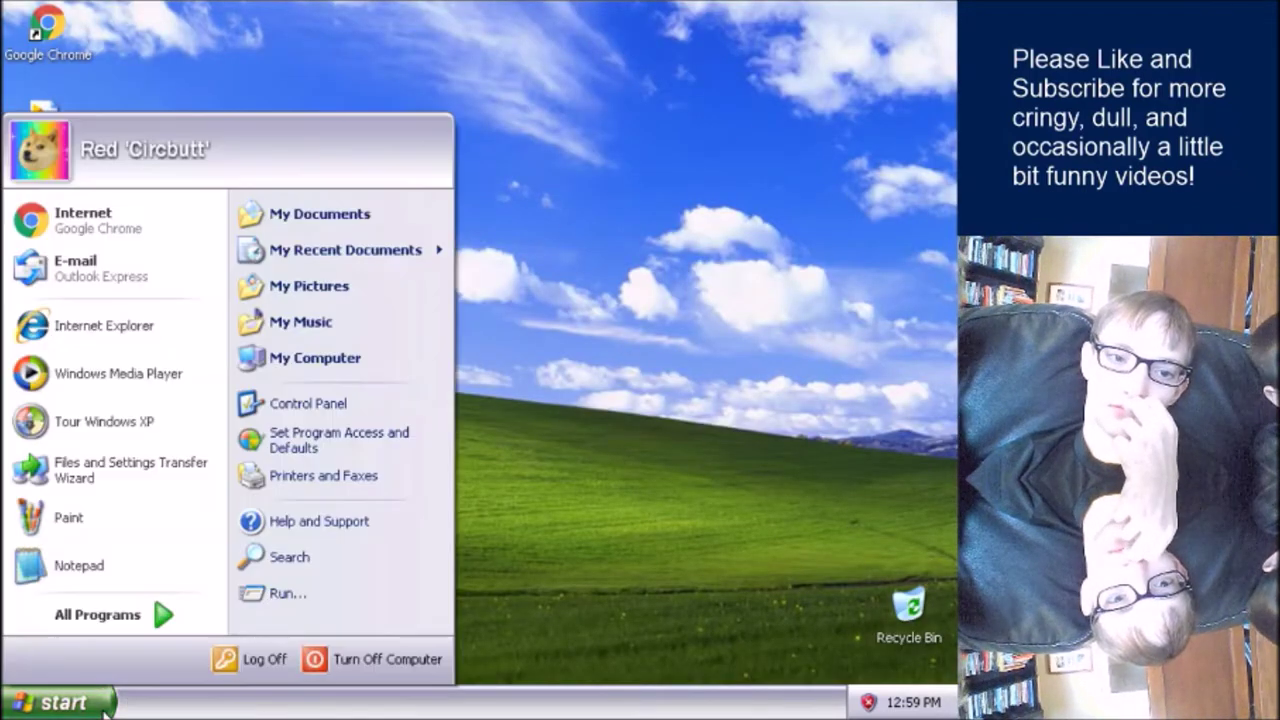
pyautogui.moveTo(138, 612)
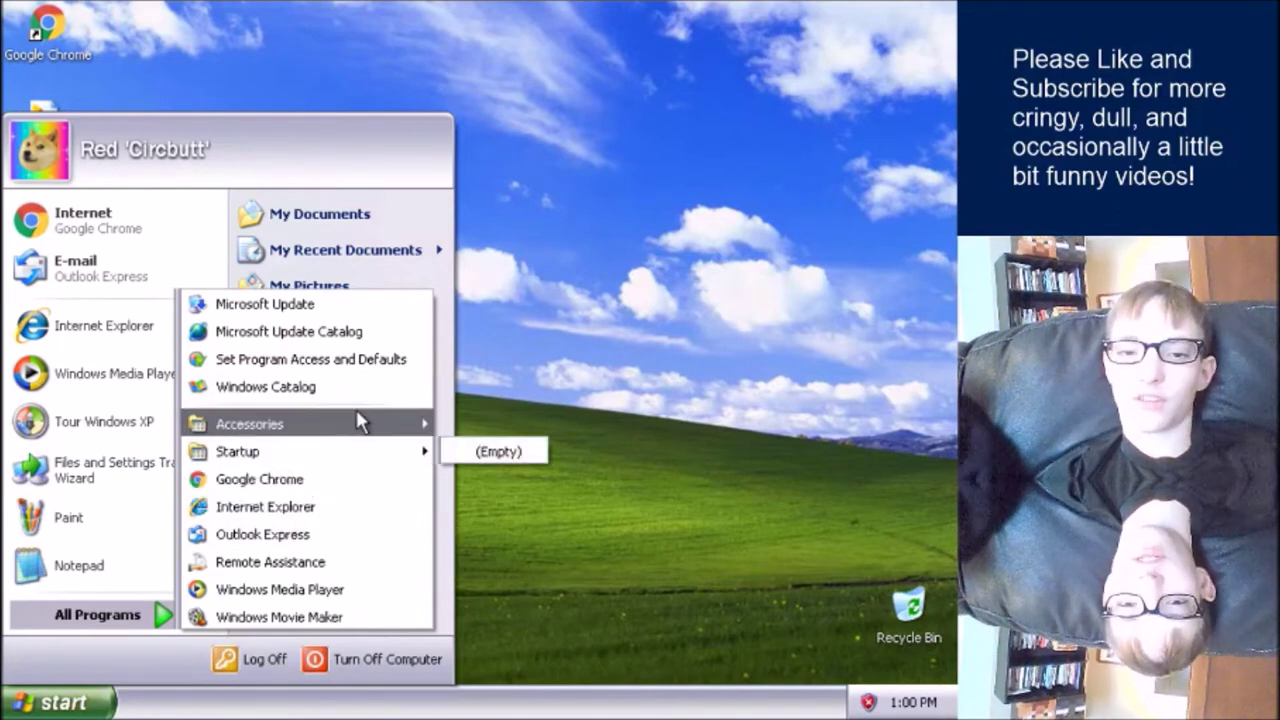
pyautogui.moveTo(358, 418)
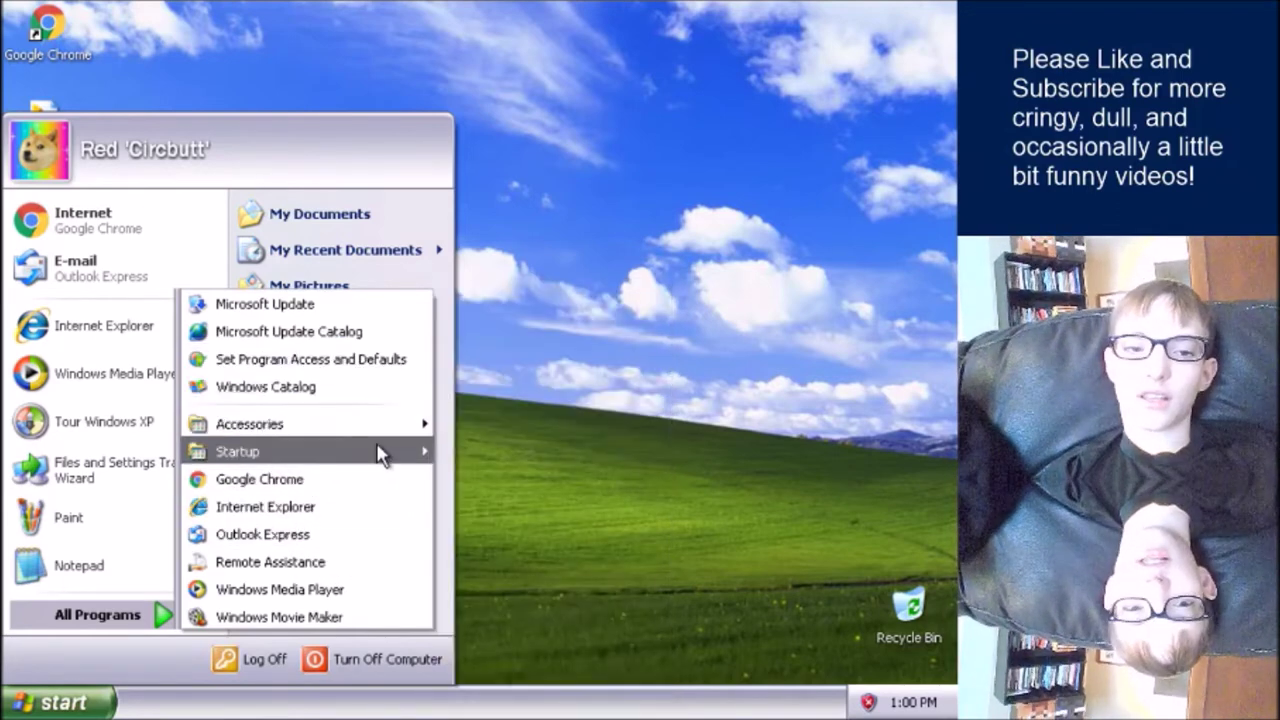
pyautogui.moveTo(540, 375)
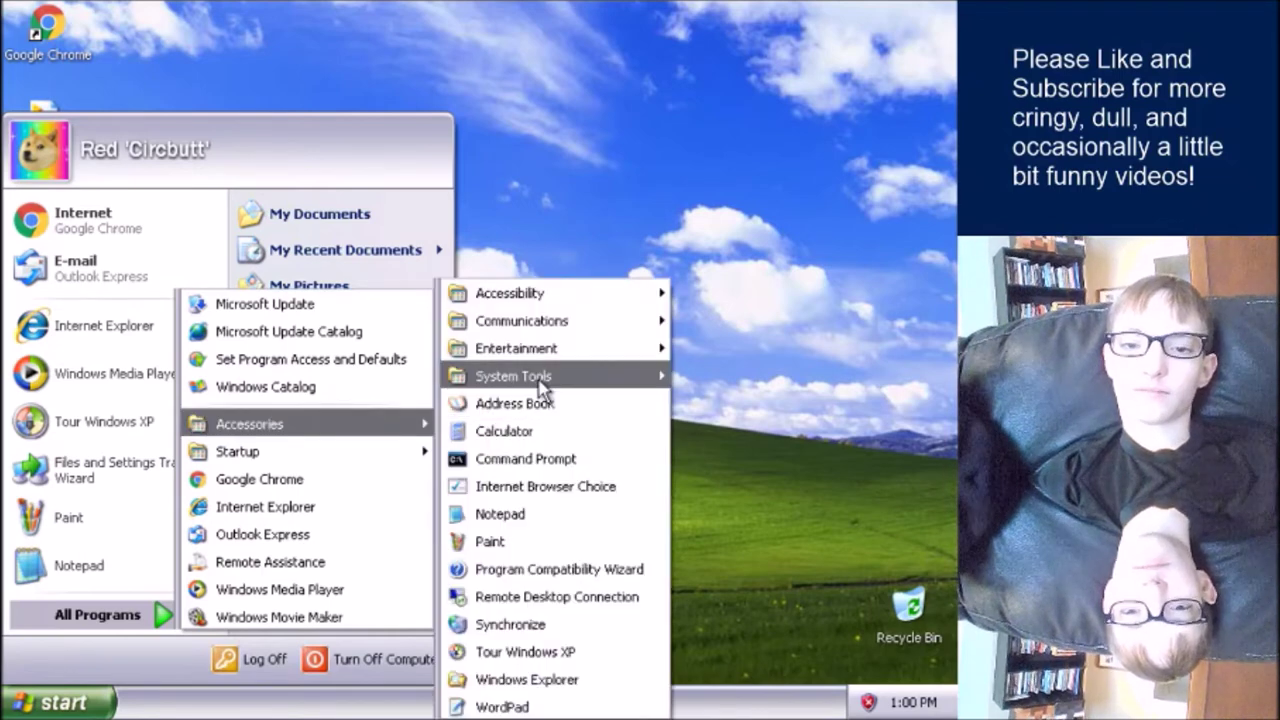
pyautogui.moveTo(540, 352)
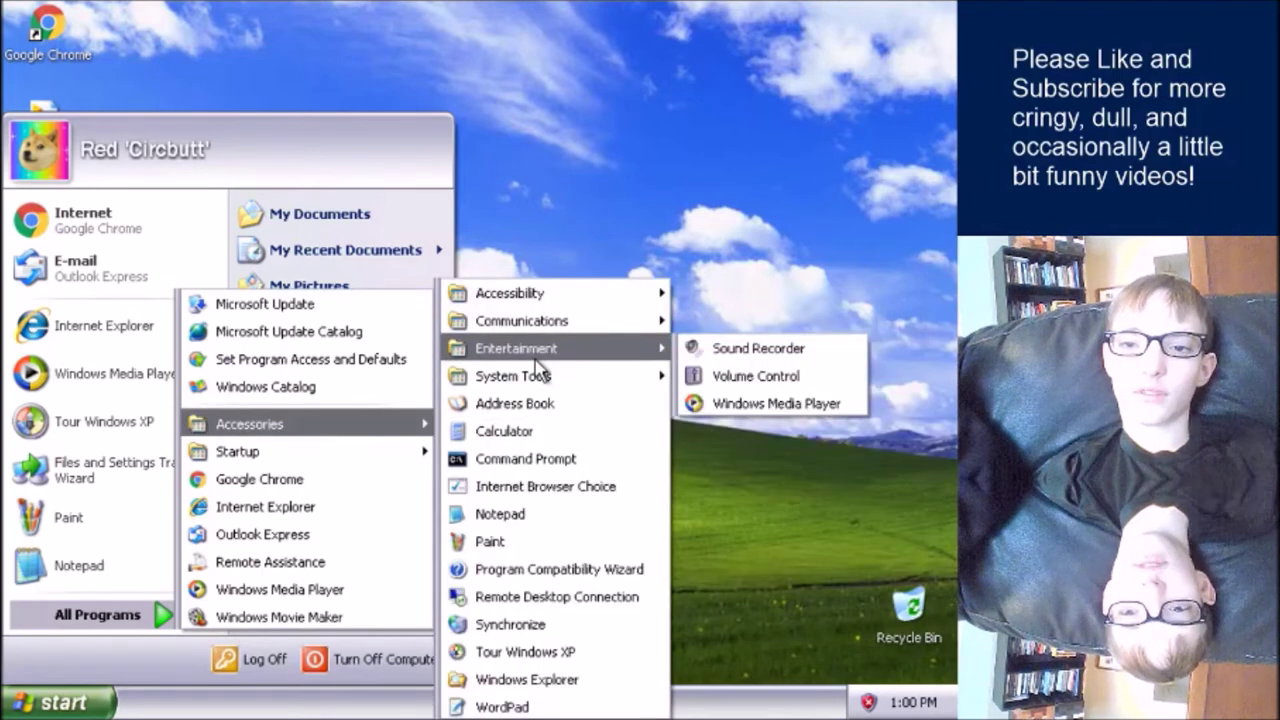
pyautogui.moveTo(540, 352); pyautogui.dragTo(515, 320)
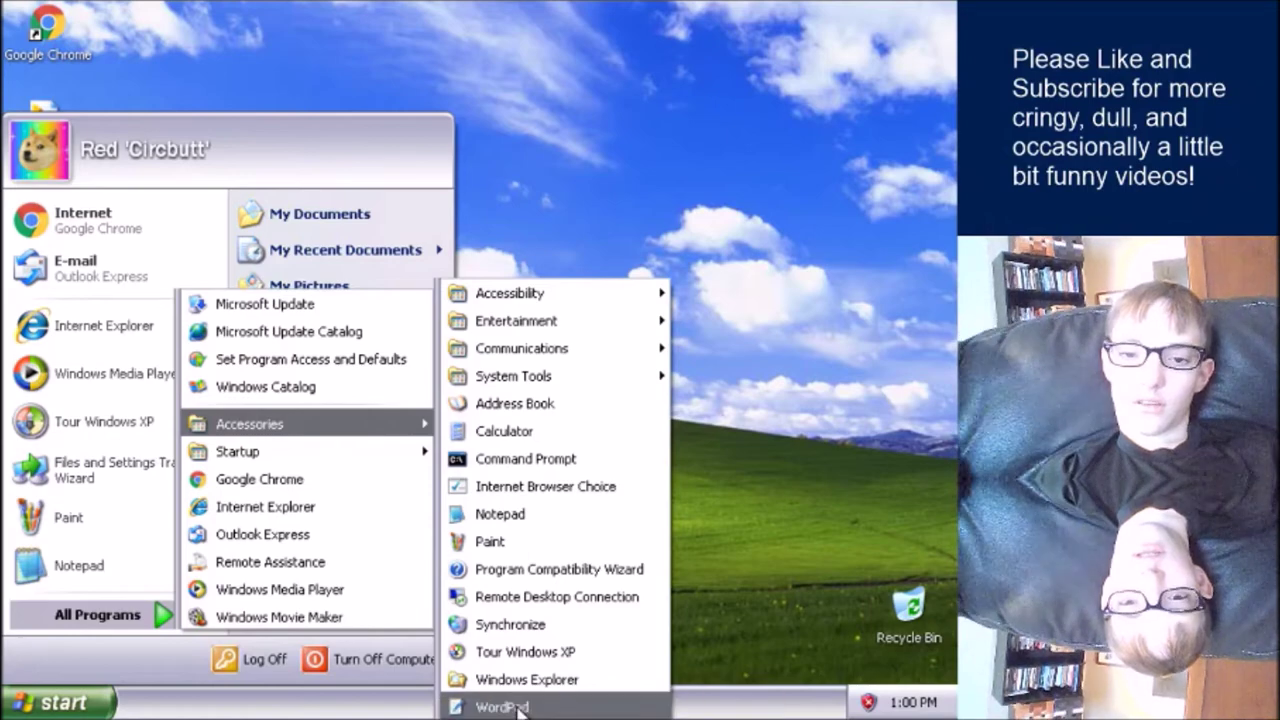
pyautogui.click(782, 525)
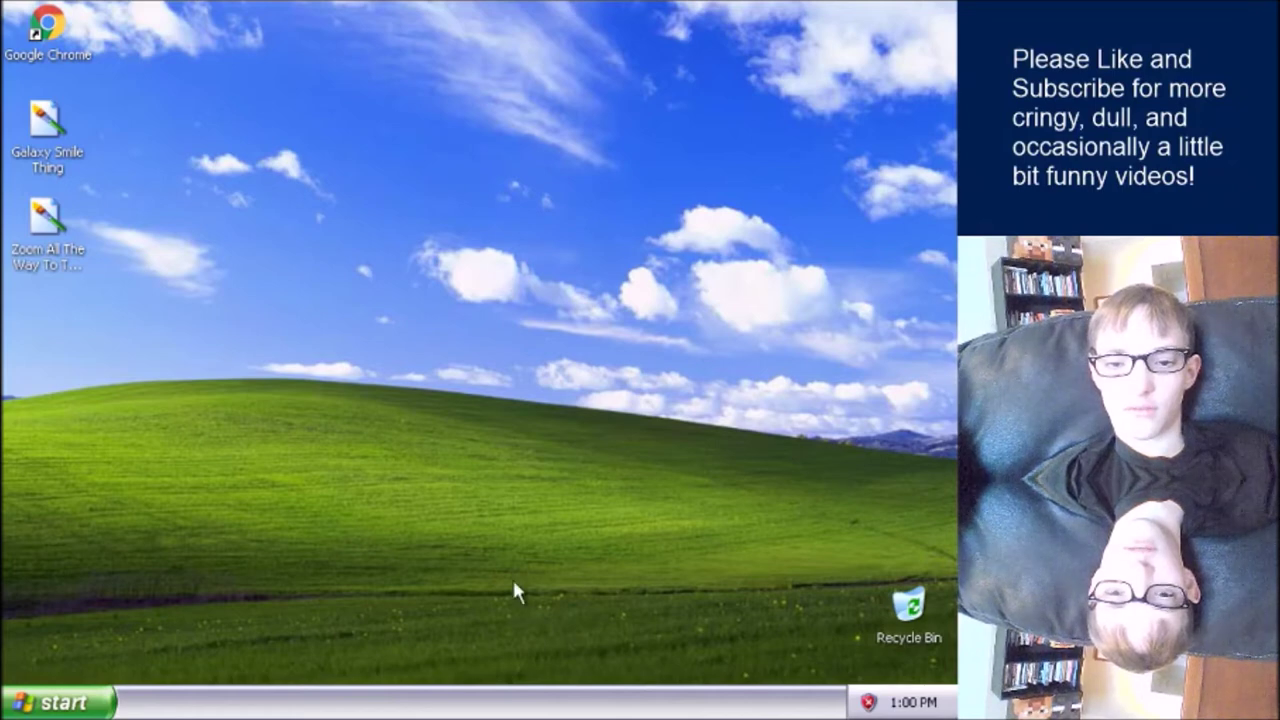
# Step: Shut down the computer, choosing Turn Off rather than Restart
pyautogui.click(74, 704)
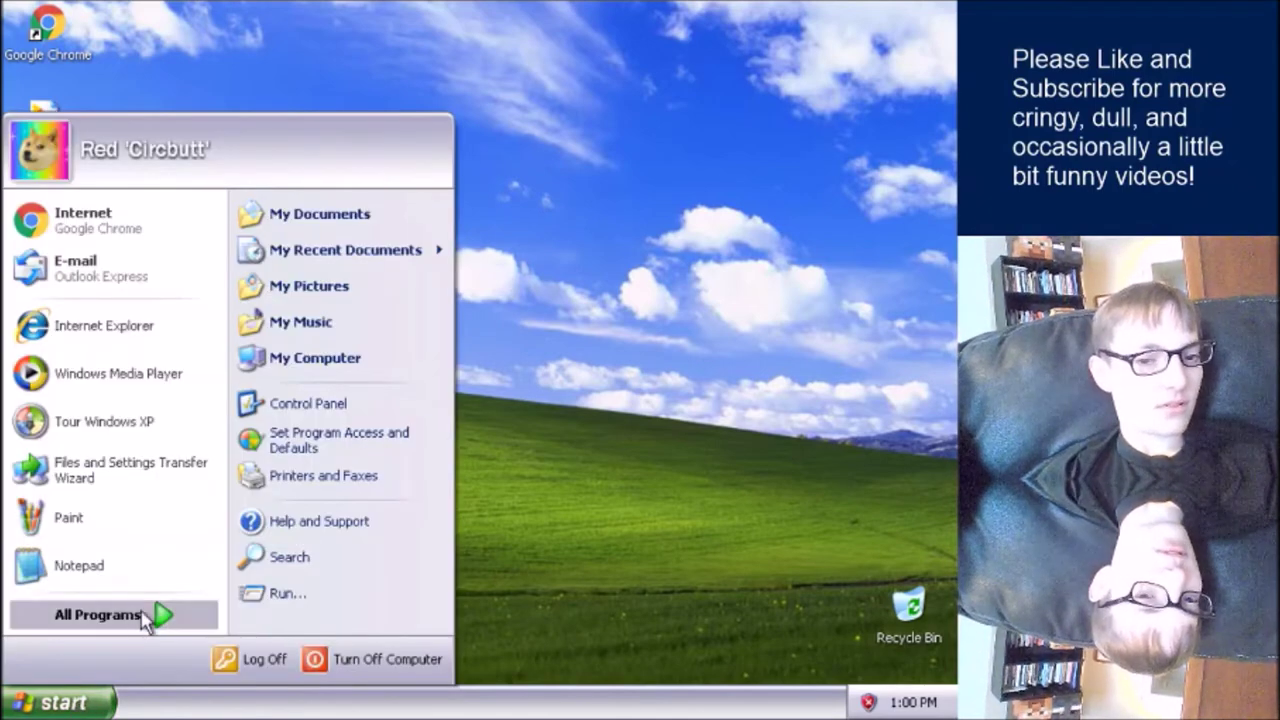
pyautogui.click(145, 614)
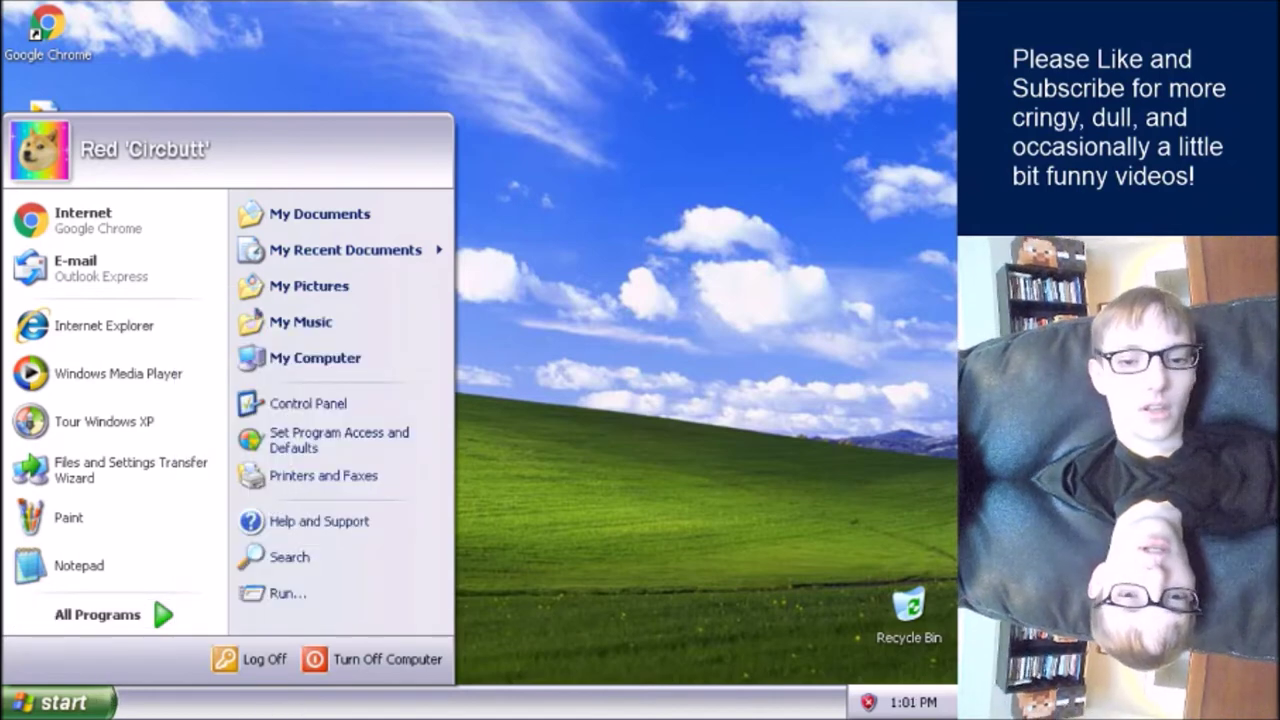
pyautogui.moveTo(334, 557)
pyautogui.mouseDown()
pyautogui.moveTo(334, 591)
pyautogui.moveTo(333, 566)
pyautogui.mouseUp()
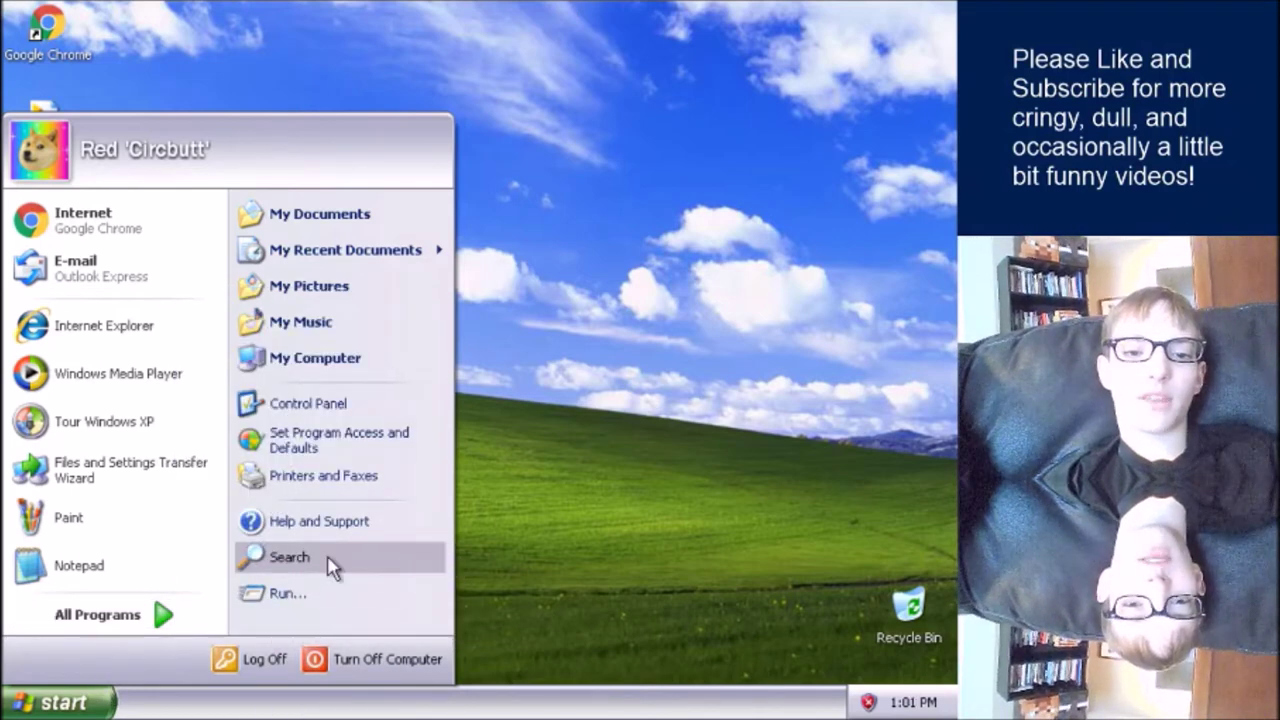
pyautogui.click(368, 660)
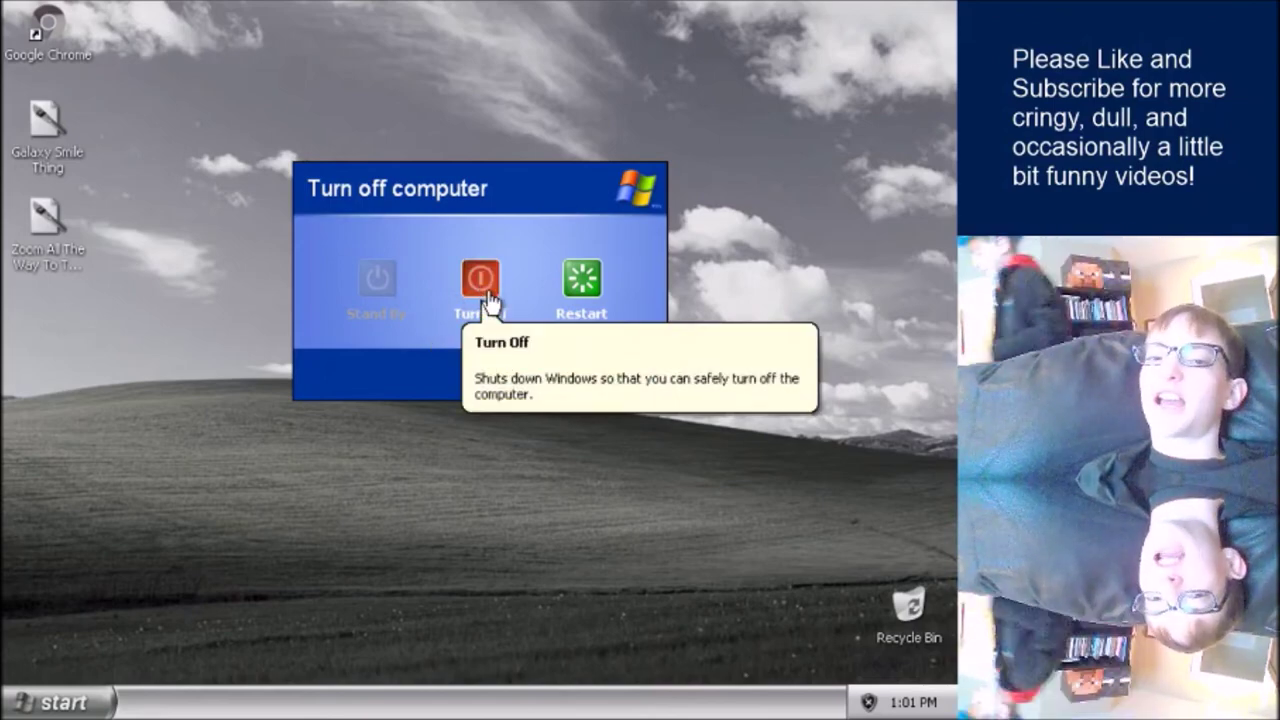
pyautogui.click(484, 298)
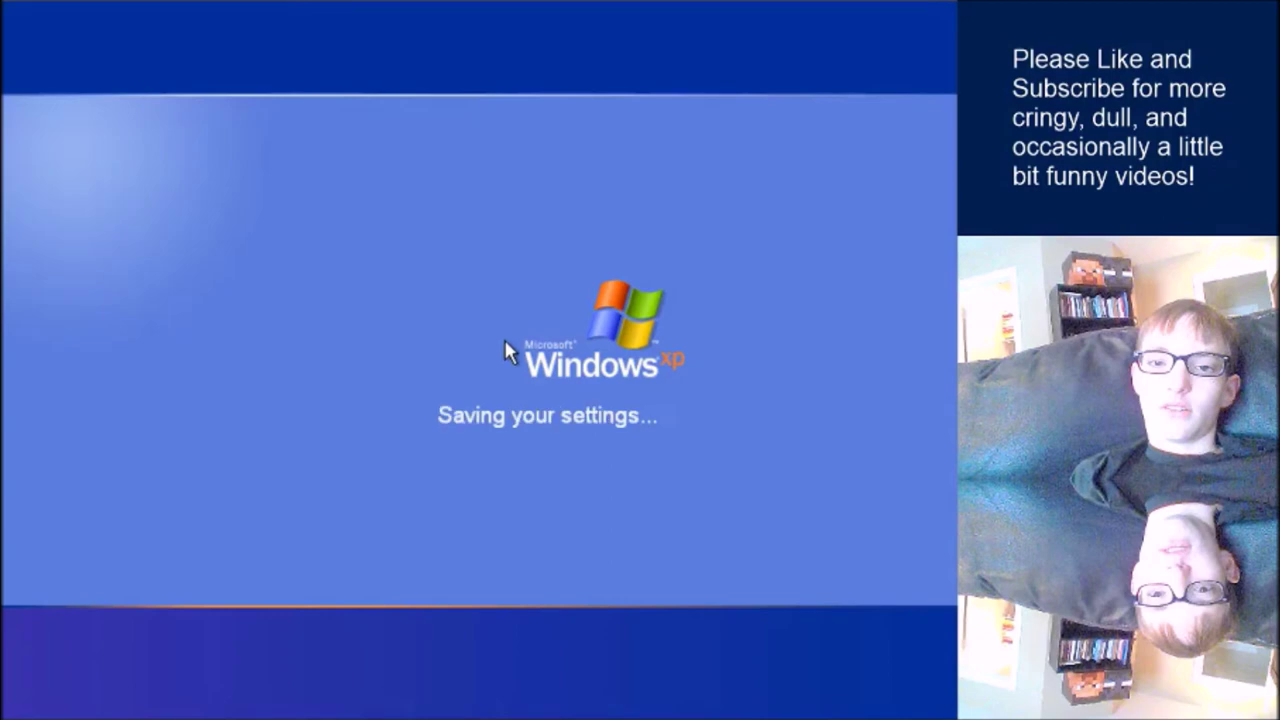